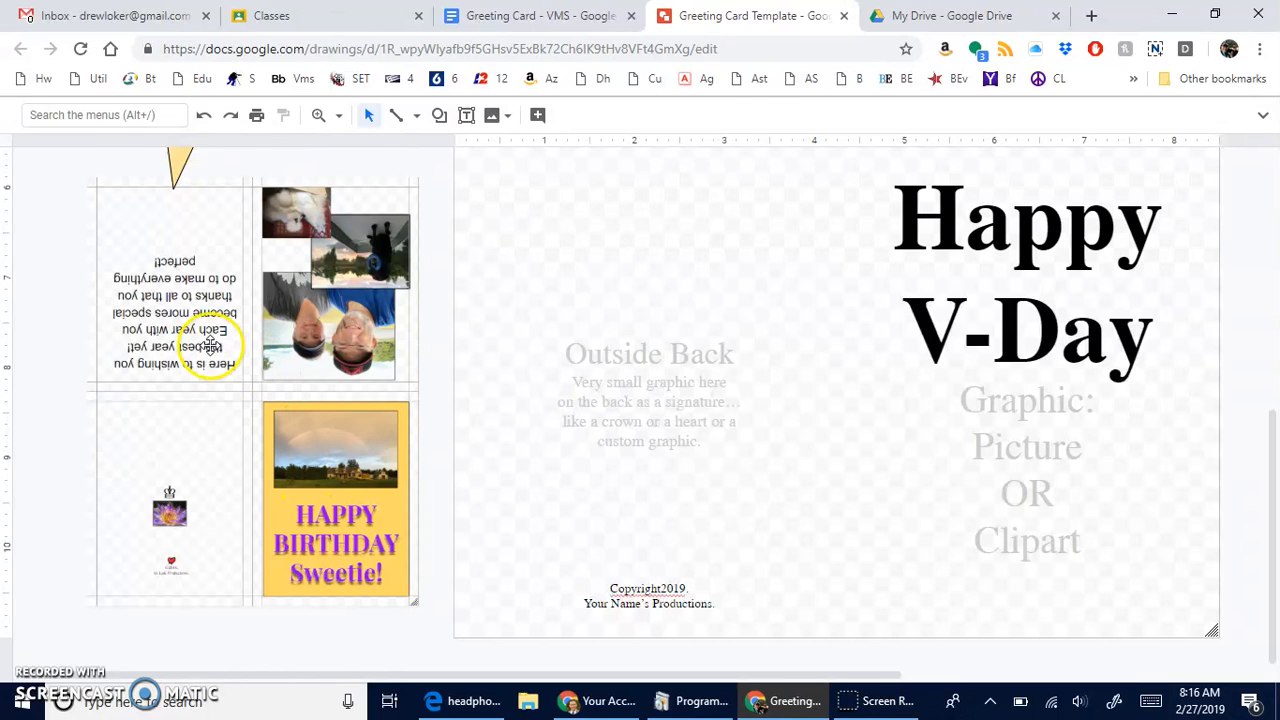
Switch to Google Classroom and expand the Greeting Card assignment in the Computer VMS classwork.
left_click(194, 320)
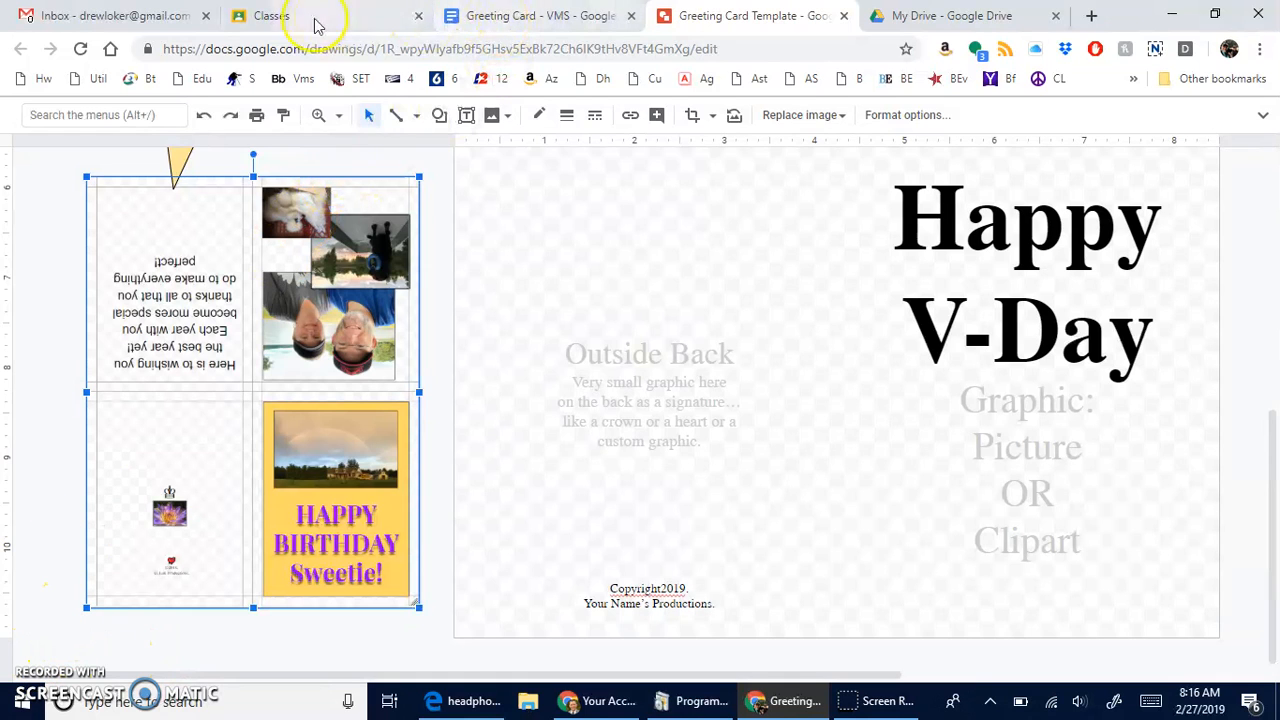
left_click(366, 20)
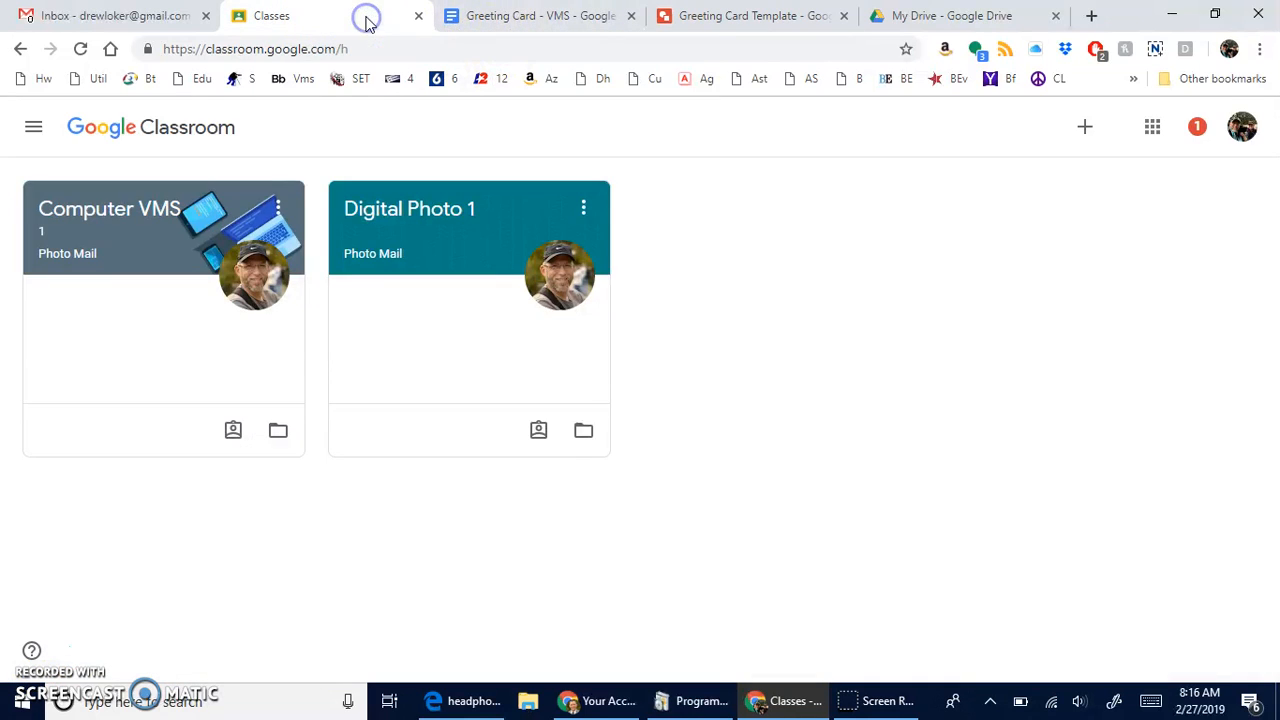
left_click(120, 217)
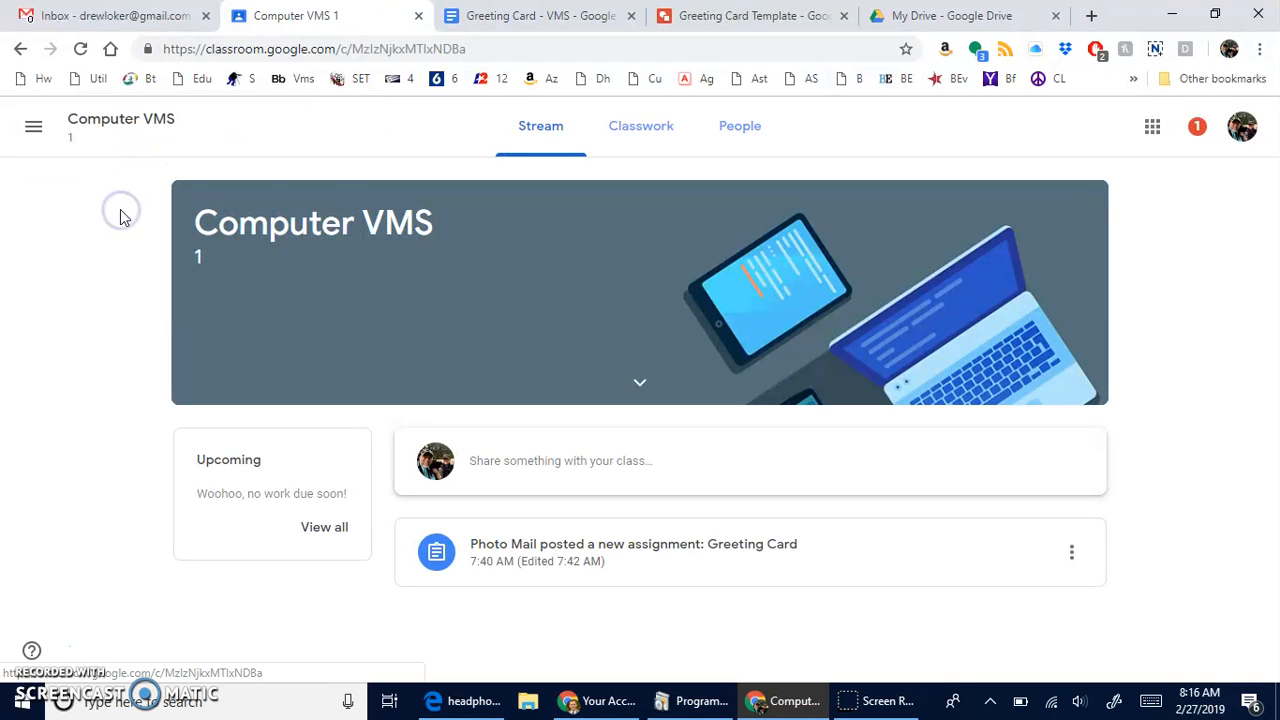
left_click(622, 133)
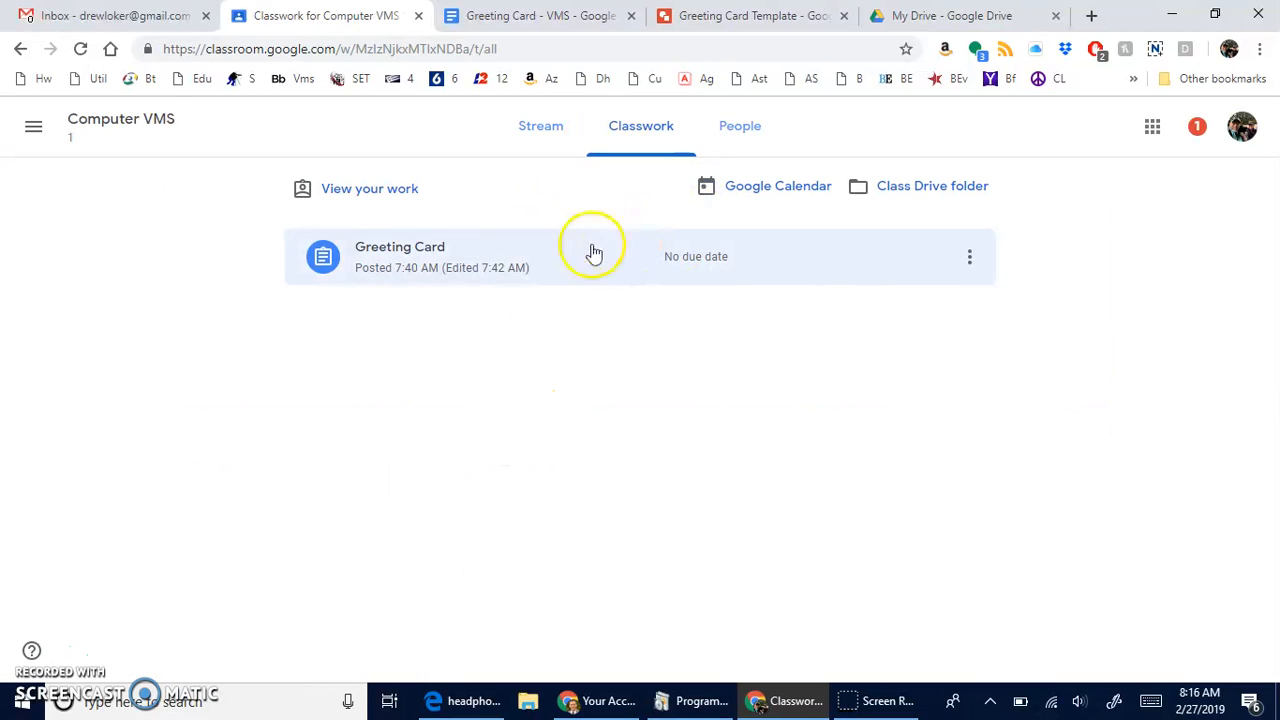
left_click(406, 258)
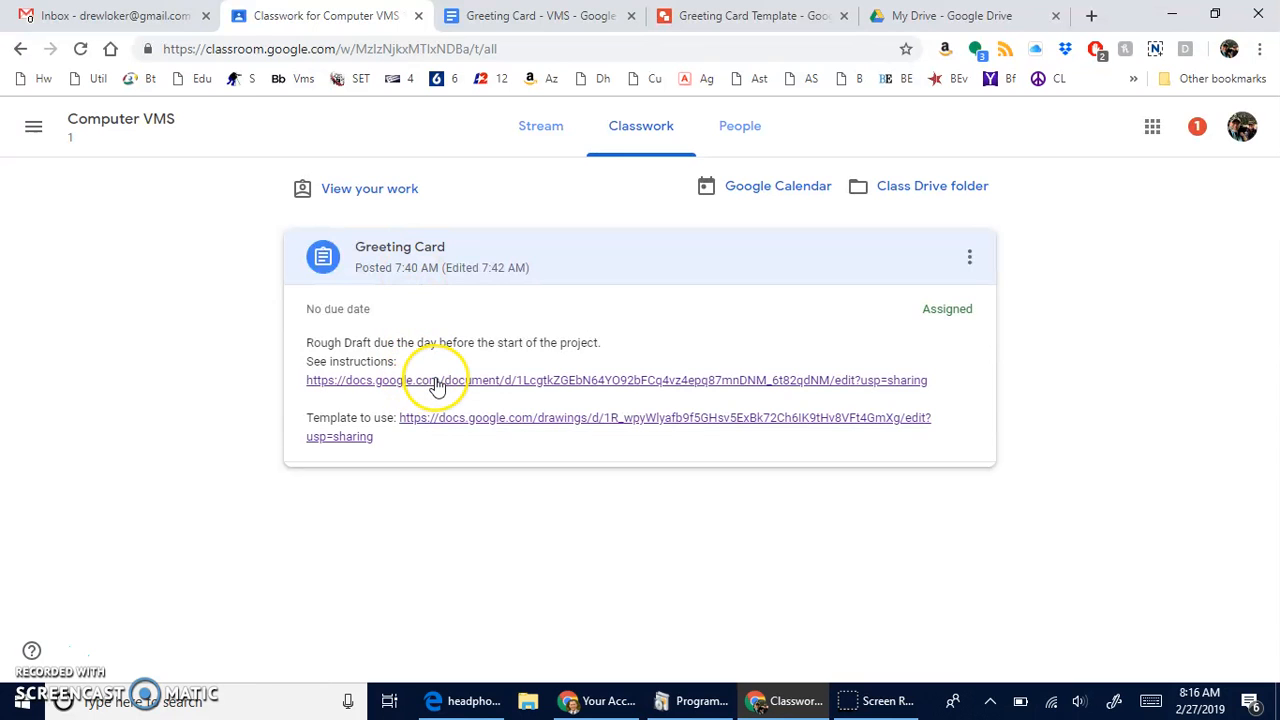
Switch to the Greeting Card - VMS instructions document and read the card requirements for picture, clipart, text and credit line.
left_click(546, 16)
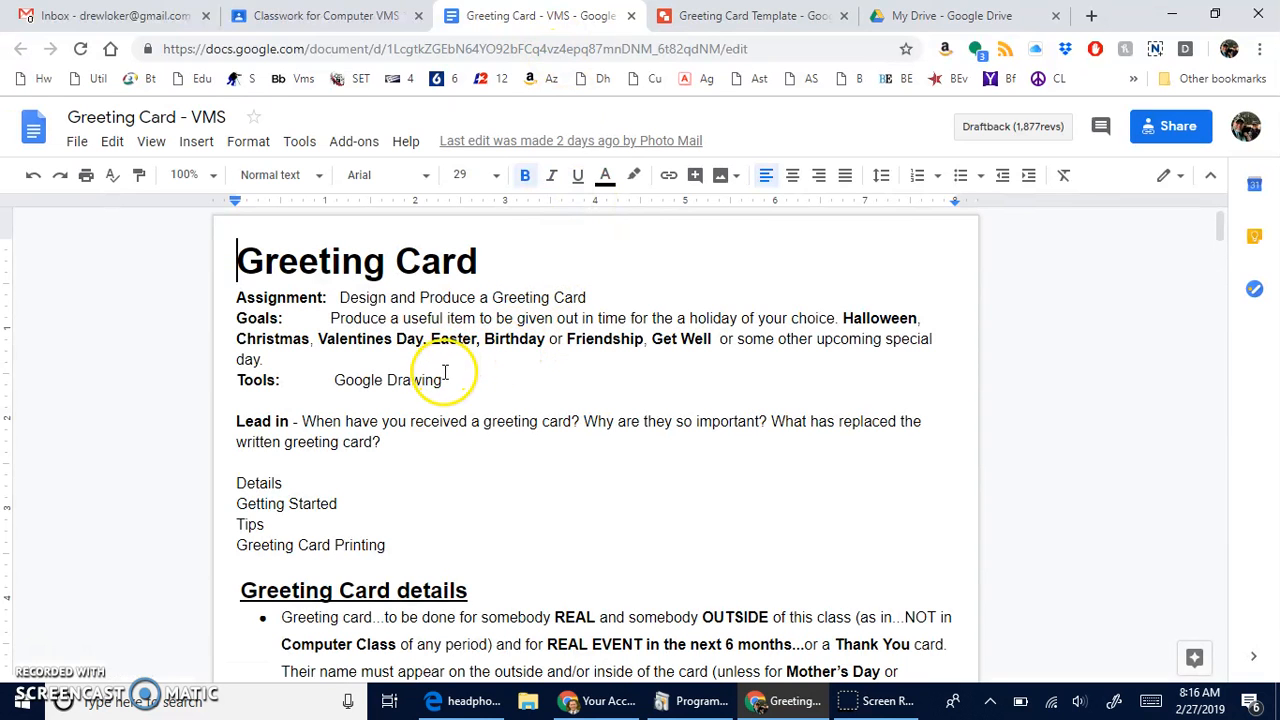
scroll(440, 392, "down", 2)
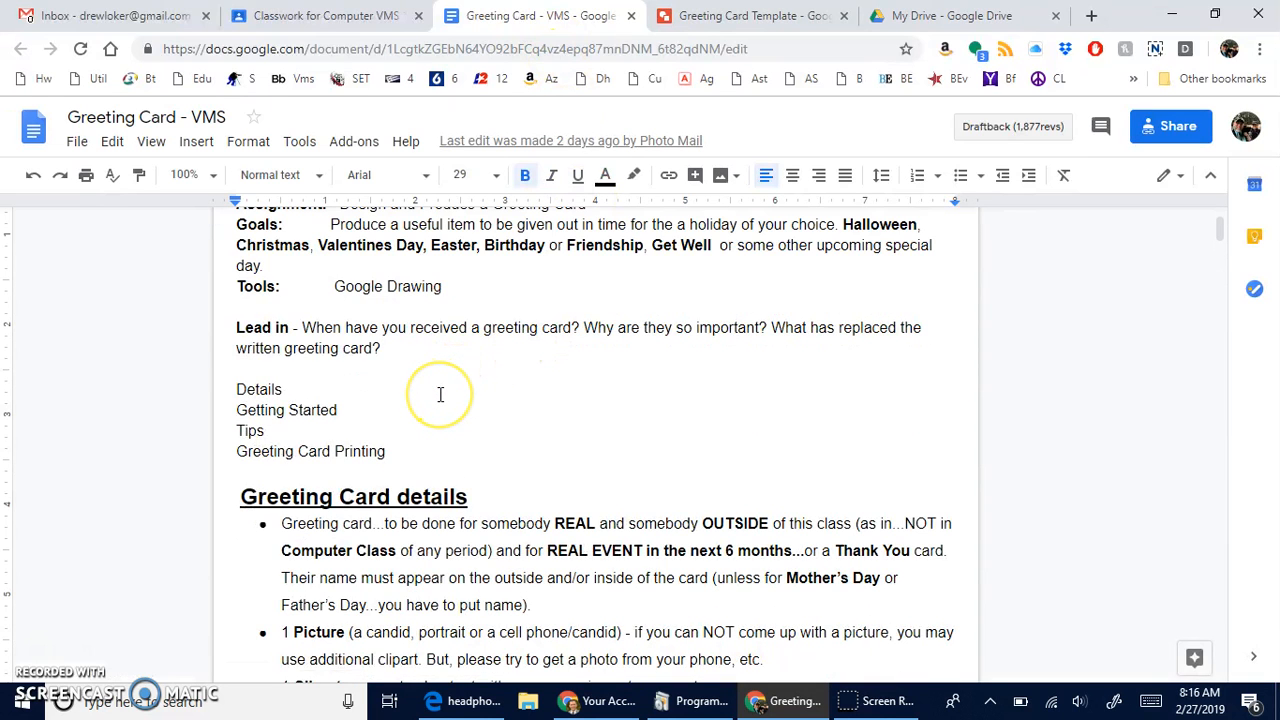
scroll(440, 395, "down", 4)
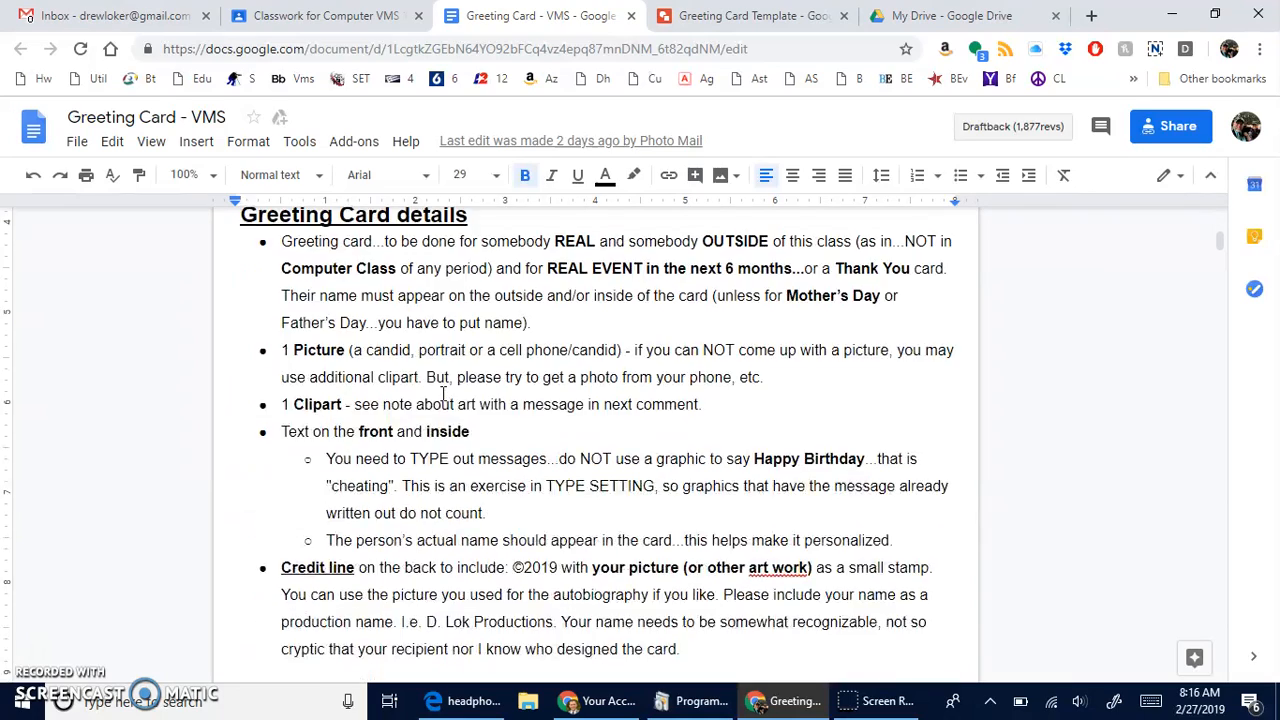
left_click(345, 313)
scroll(345, 313, "up", 2)
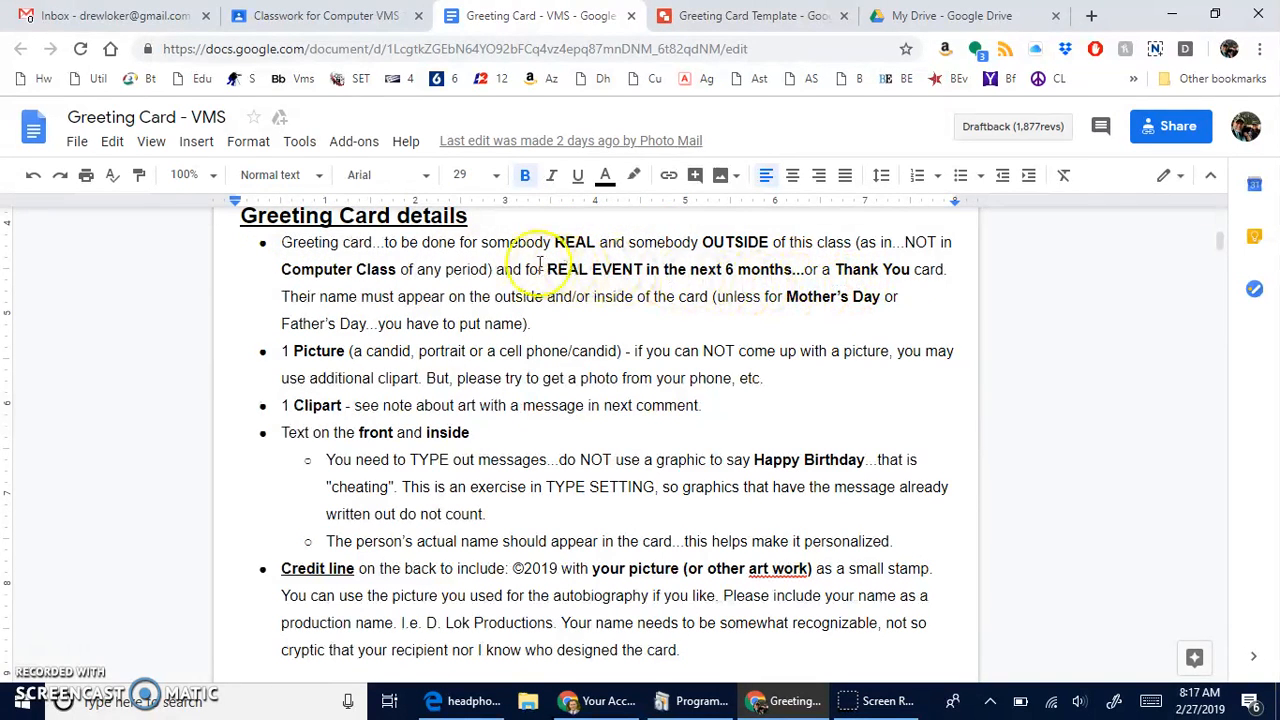
double_click(306, 358)
double_click(317, 404)
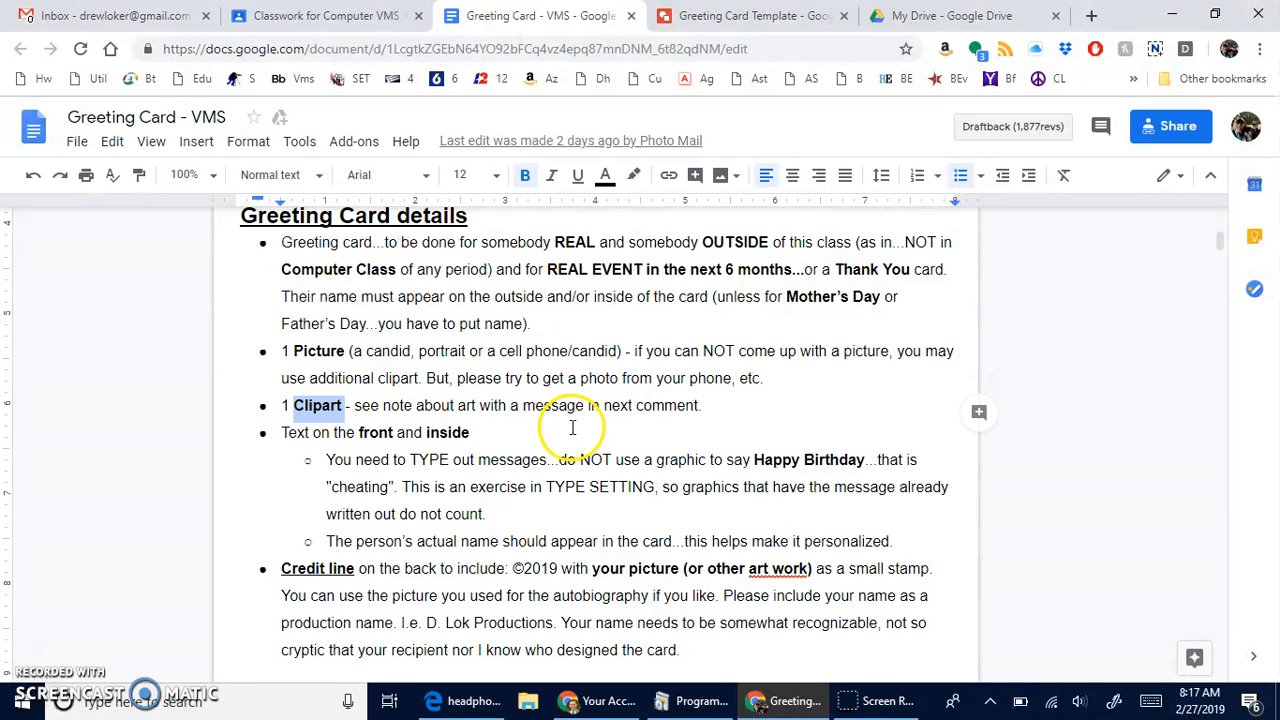
double_click(352, 435)
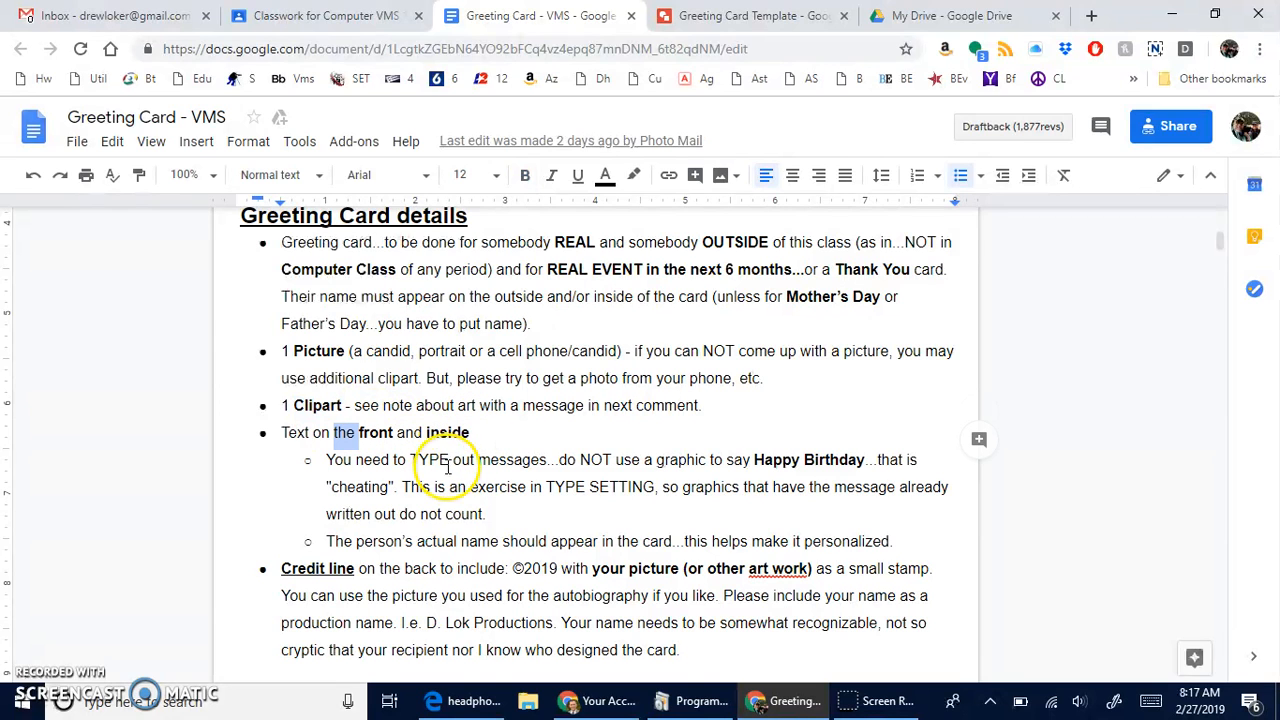
scroll(455, 490, "down", 3)
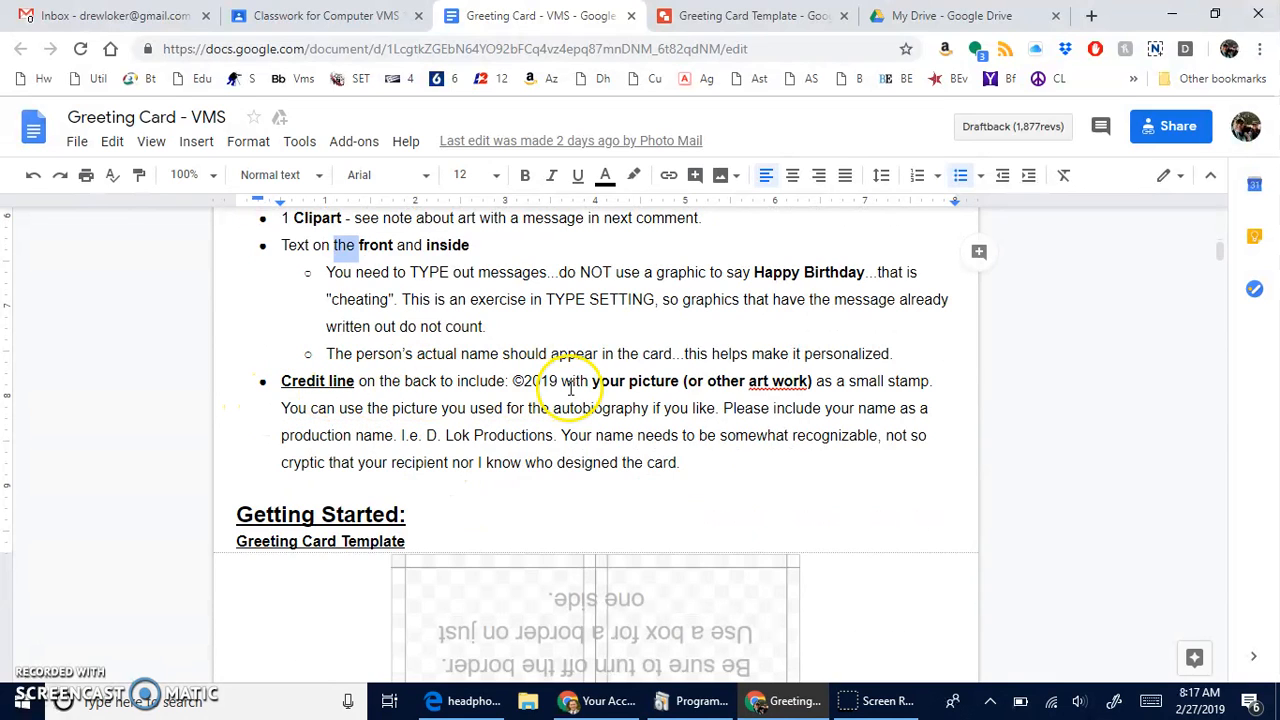
left_click_drag(512, 381, 541, 380)
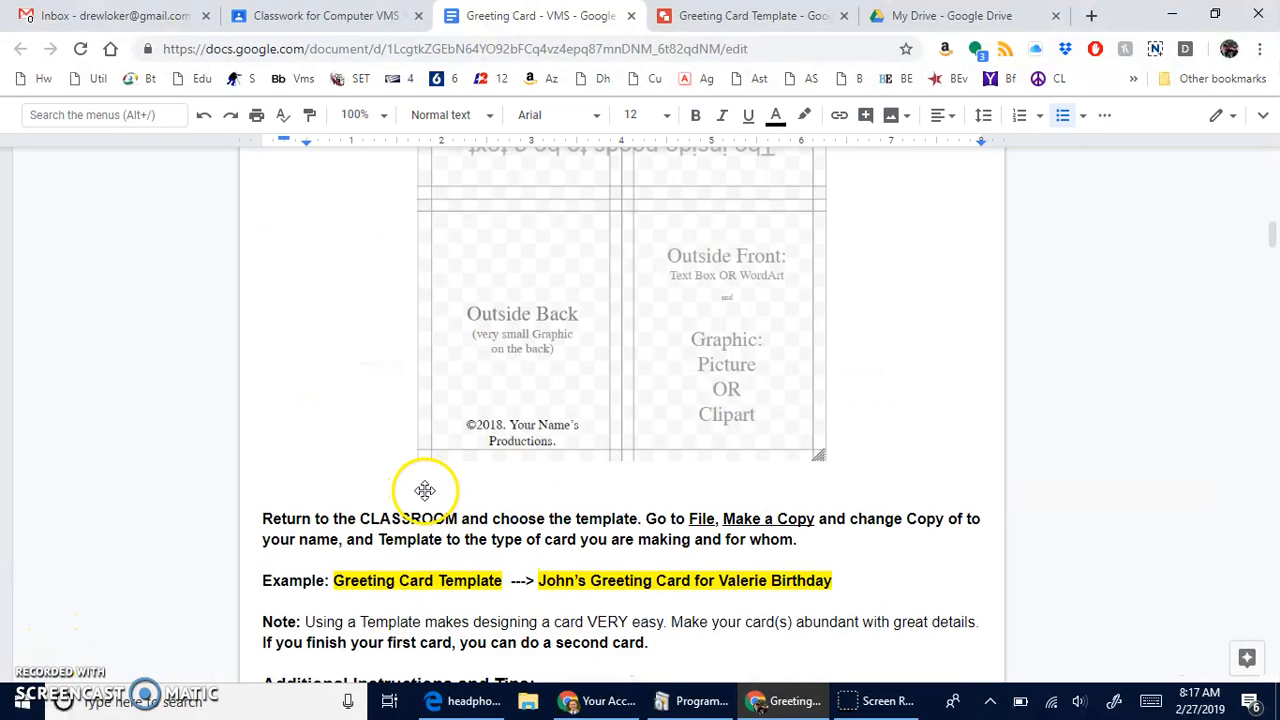
Review the template picture, additional tips, printing rules, bonus activity and sample cards in the instructions document.
scroll(425, 490, "up", 3)
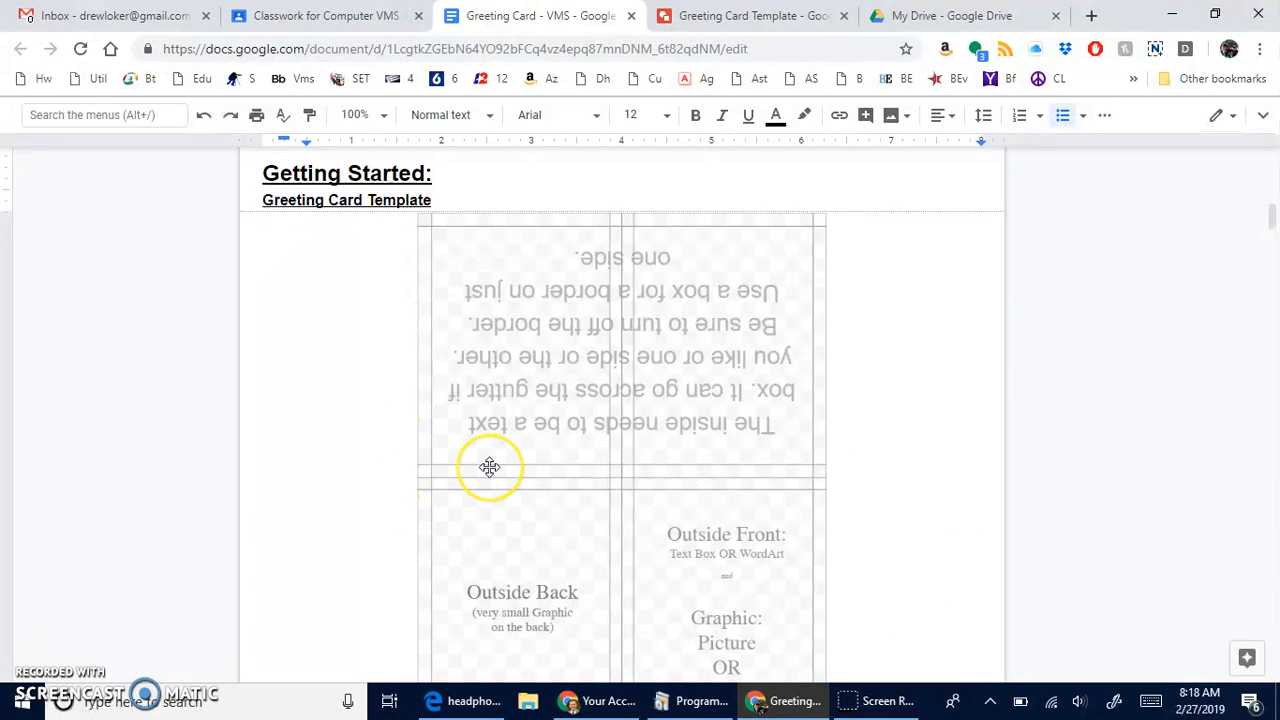
scroll(489, 466, "down", 1)
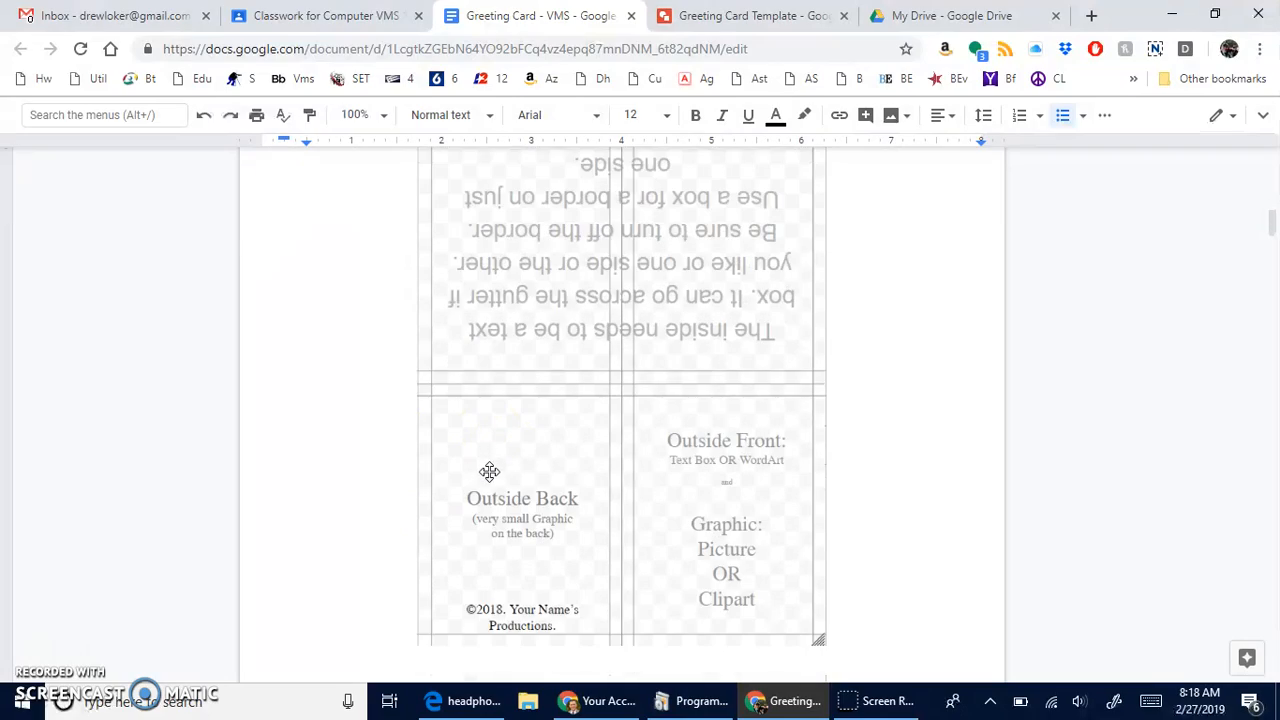
scroll(493, 472, "down", 6)
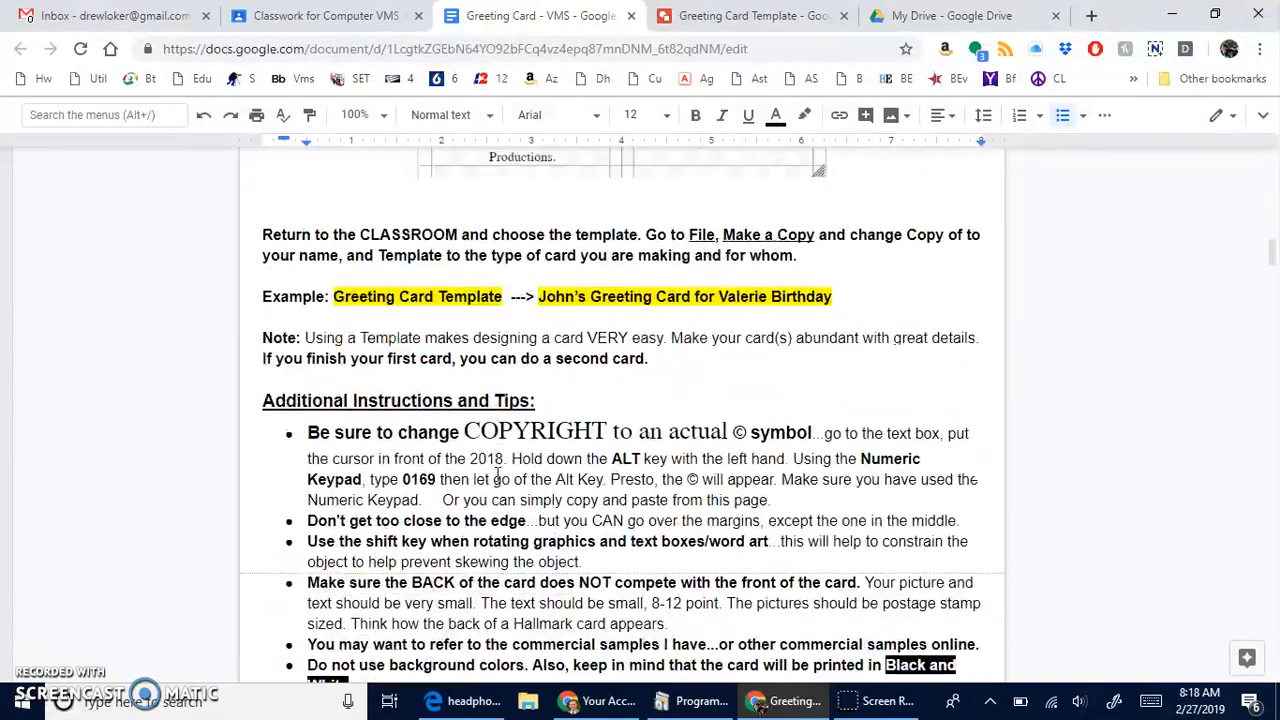
scroll(497, 476, "down", 5)
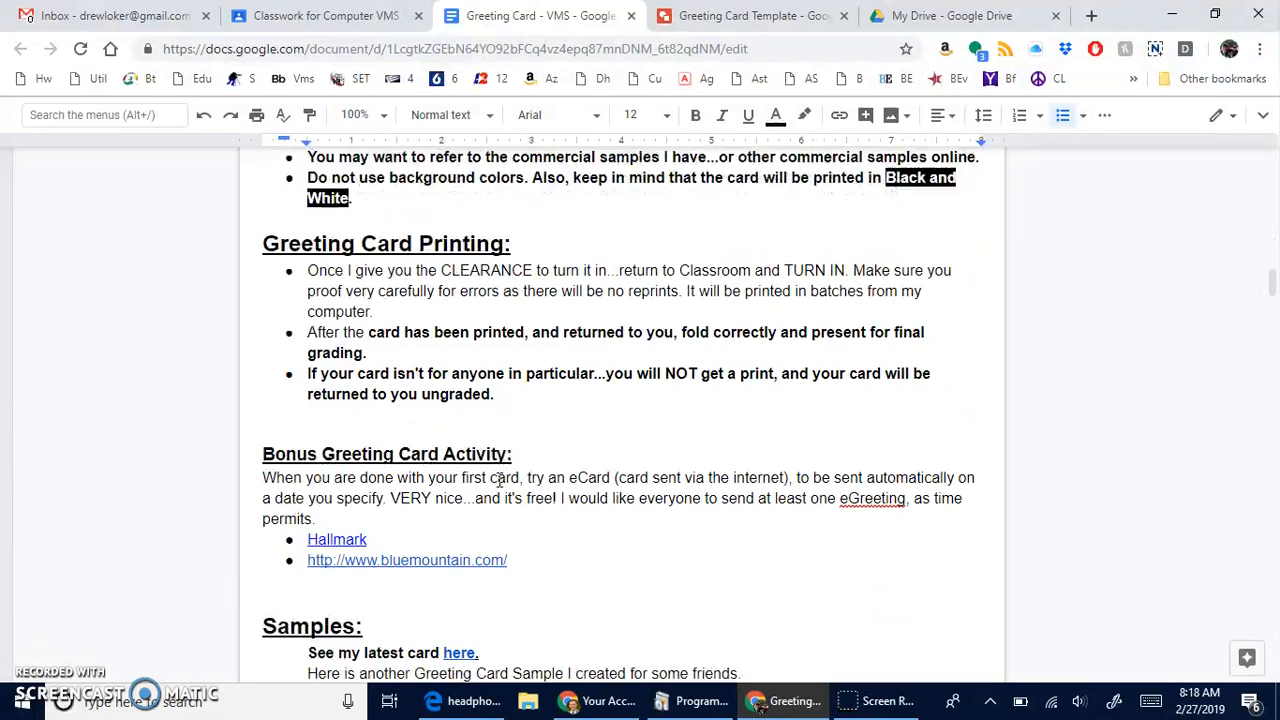
scroll(499, 480, "down", 4)
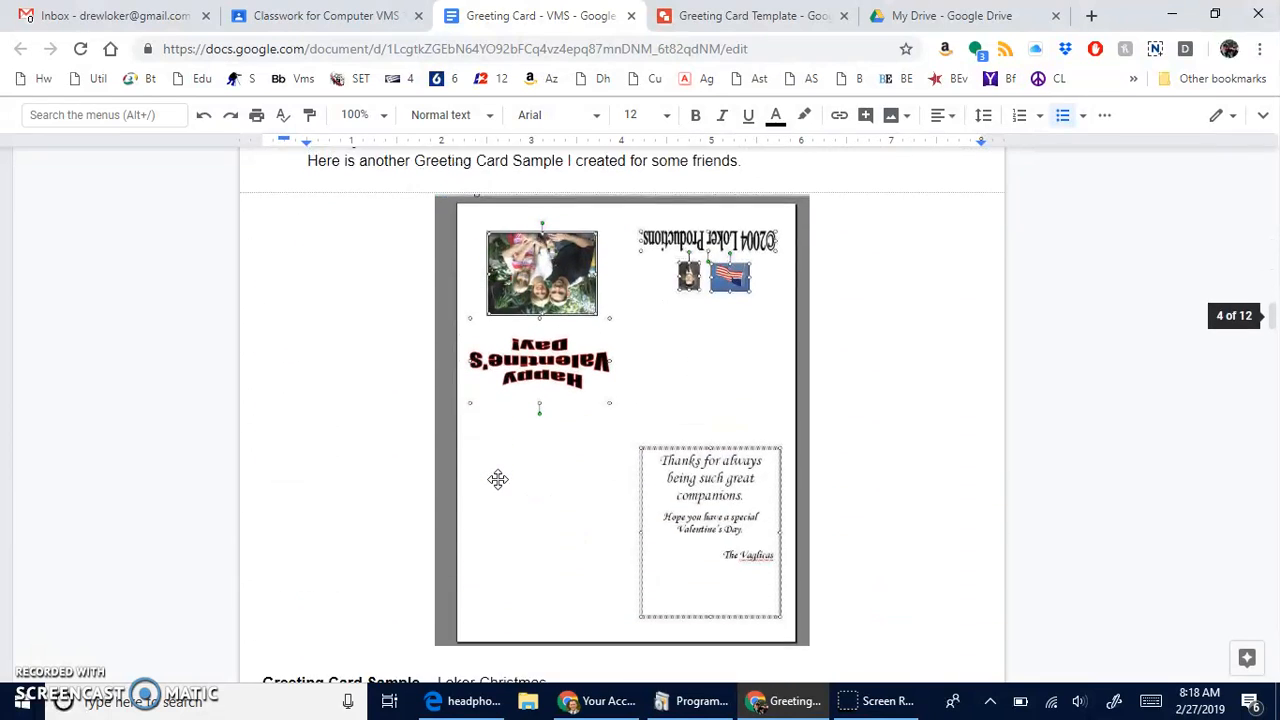
scroll(498, 479, "down", 1)
scroll(498, 479, "down", 4)
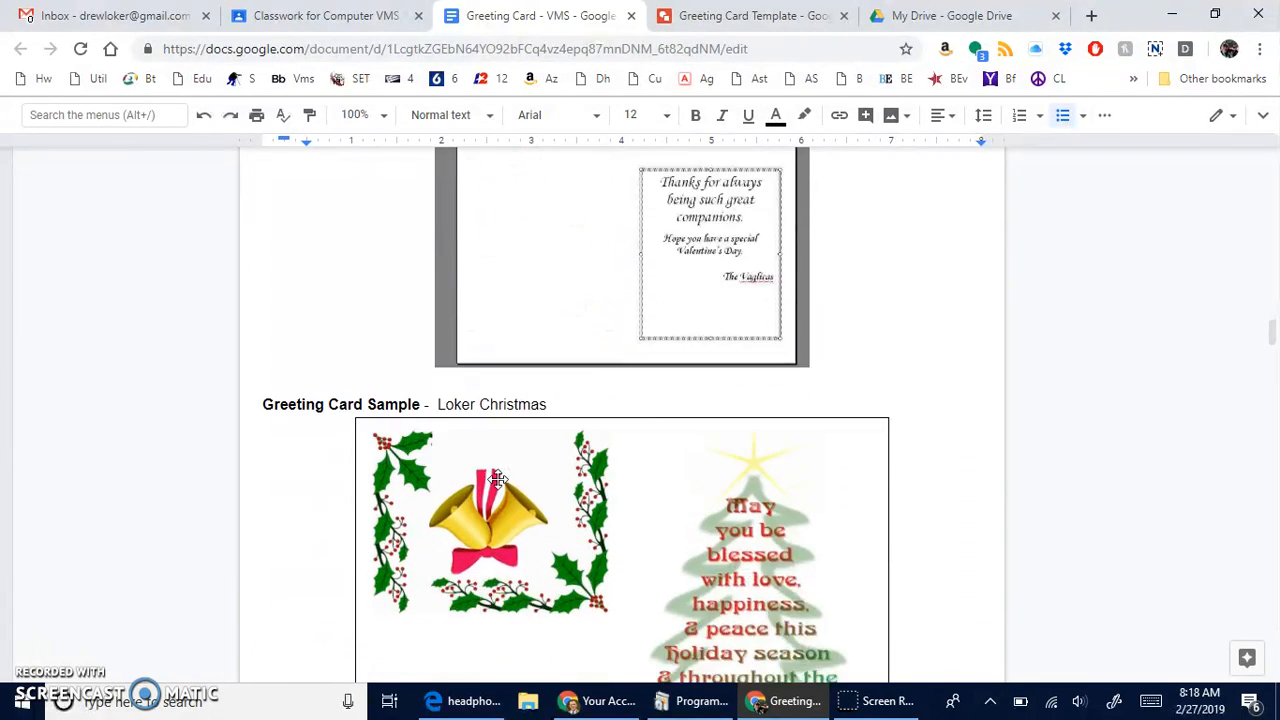
scroll(498, 479, "down", 5)
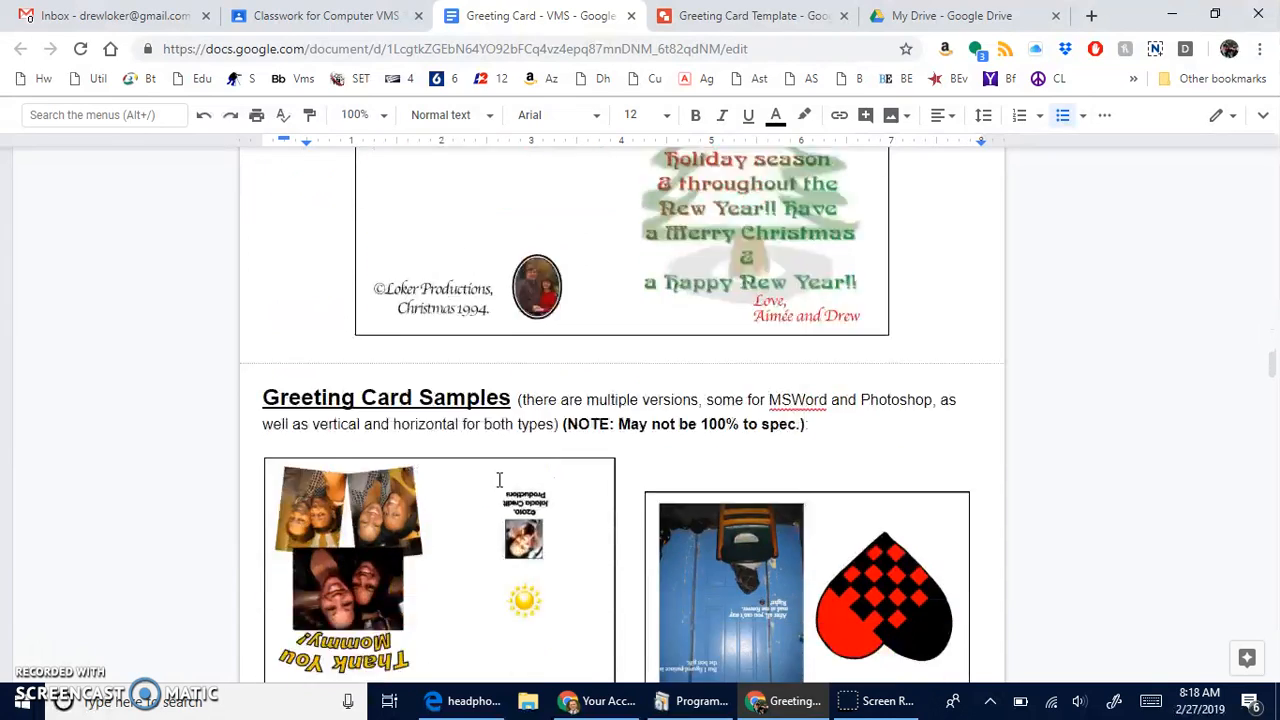
scroll(498, 479, "up", 10)
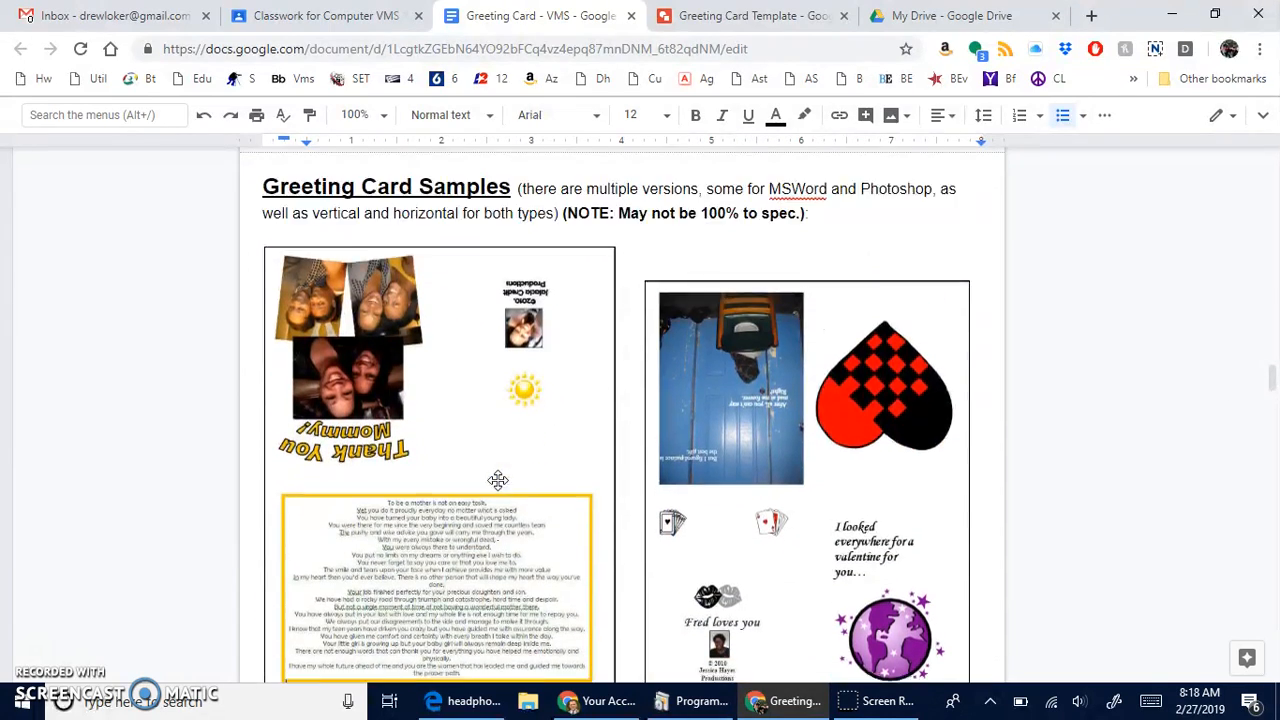
scroll(499, 481, "up", 4)
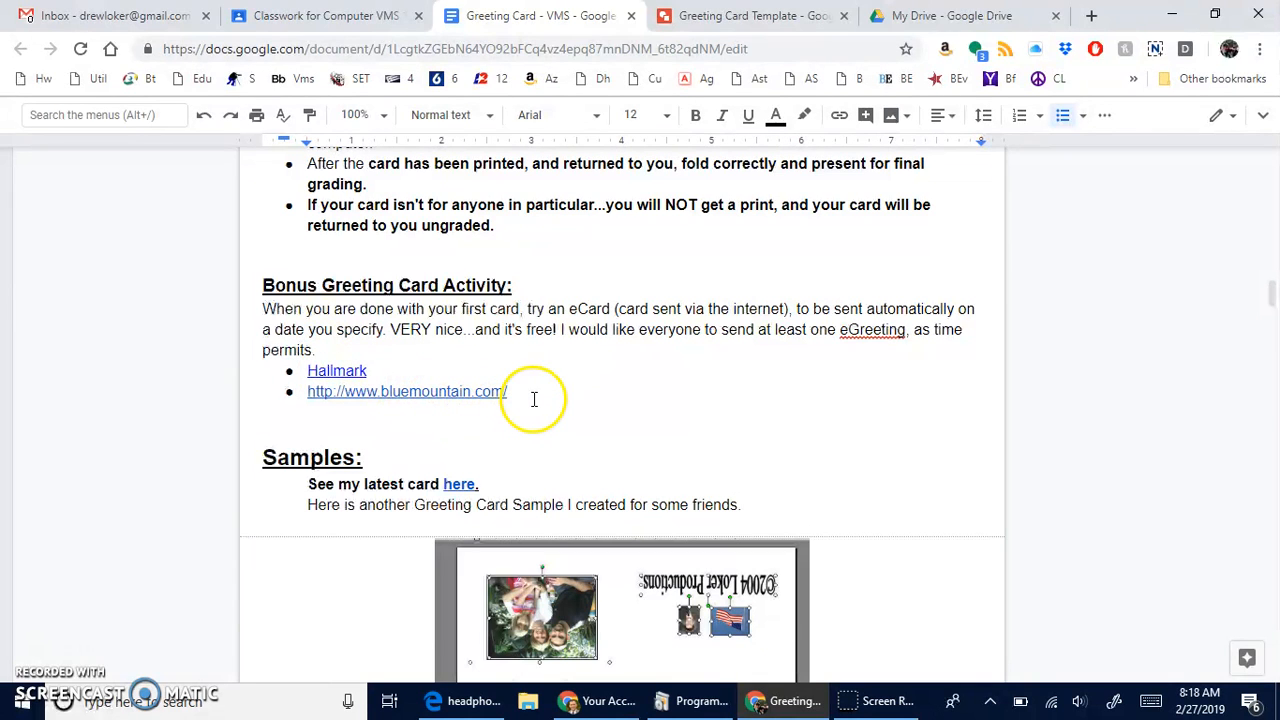
Check the Classroom assignment's template link, switch to the Greeting Card Template drawing and fit the whole page in view.
left_click(335, 18)
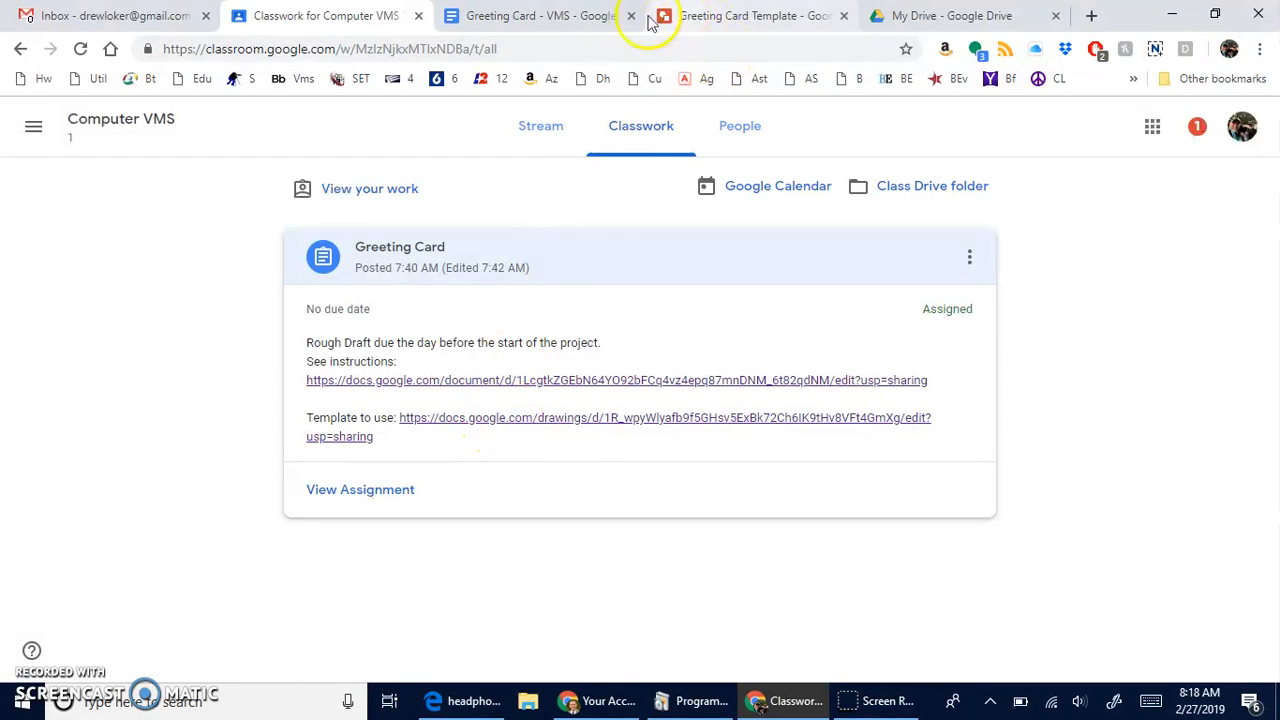
left_click(737, 22)
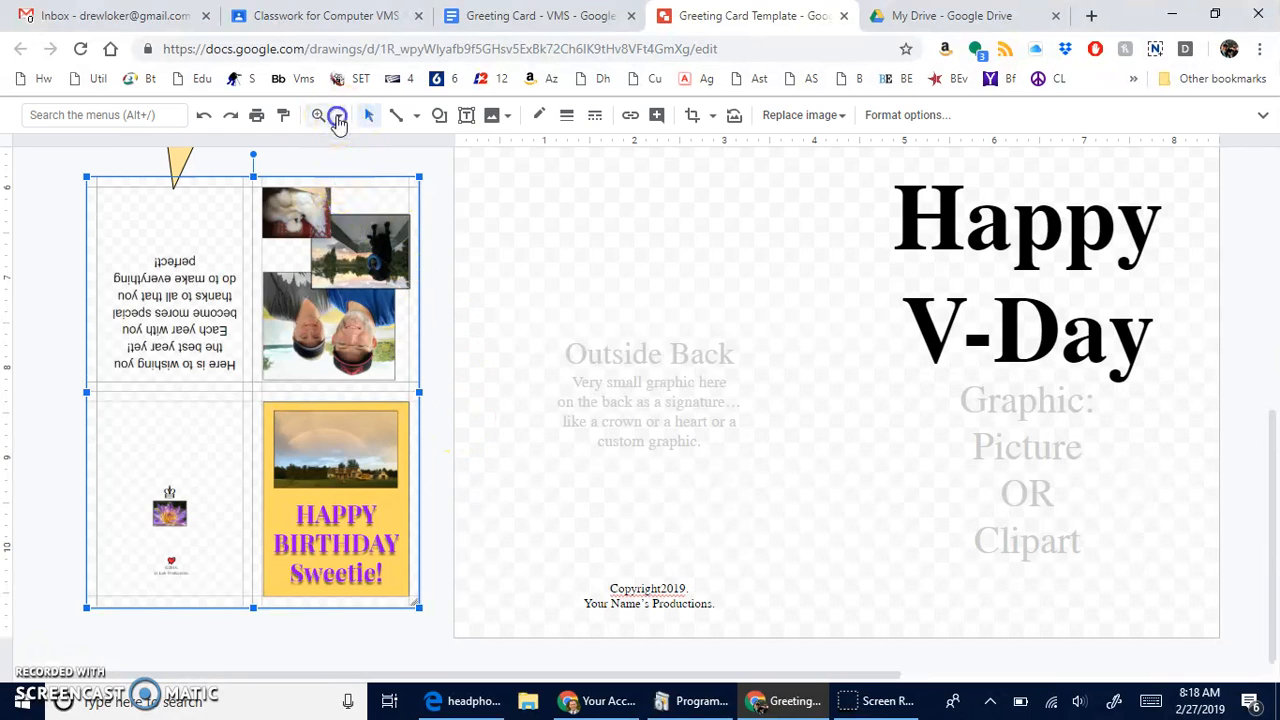
left_click(338, 115)
left_click(360, 150)
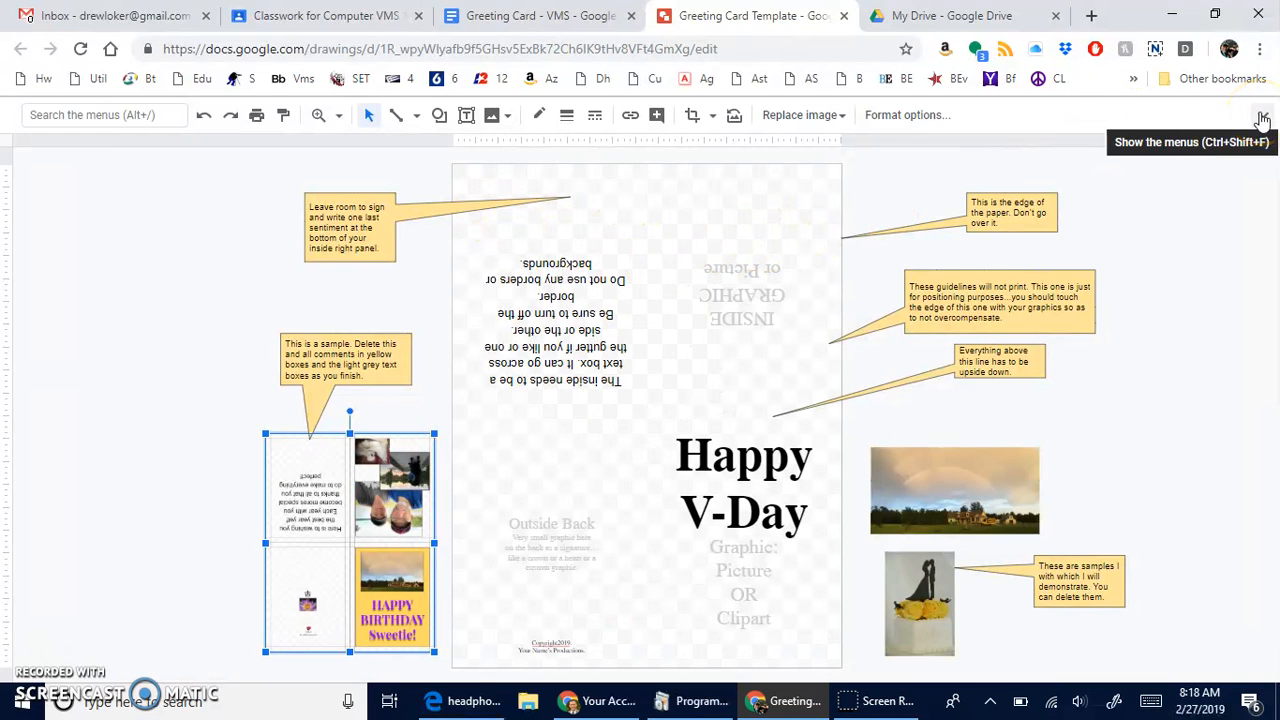
left_click(1262, 118)
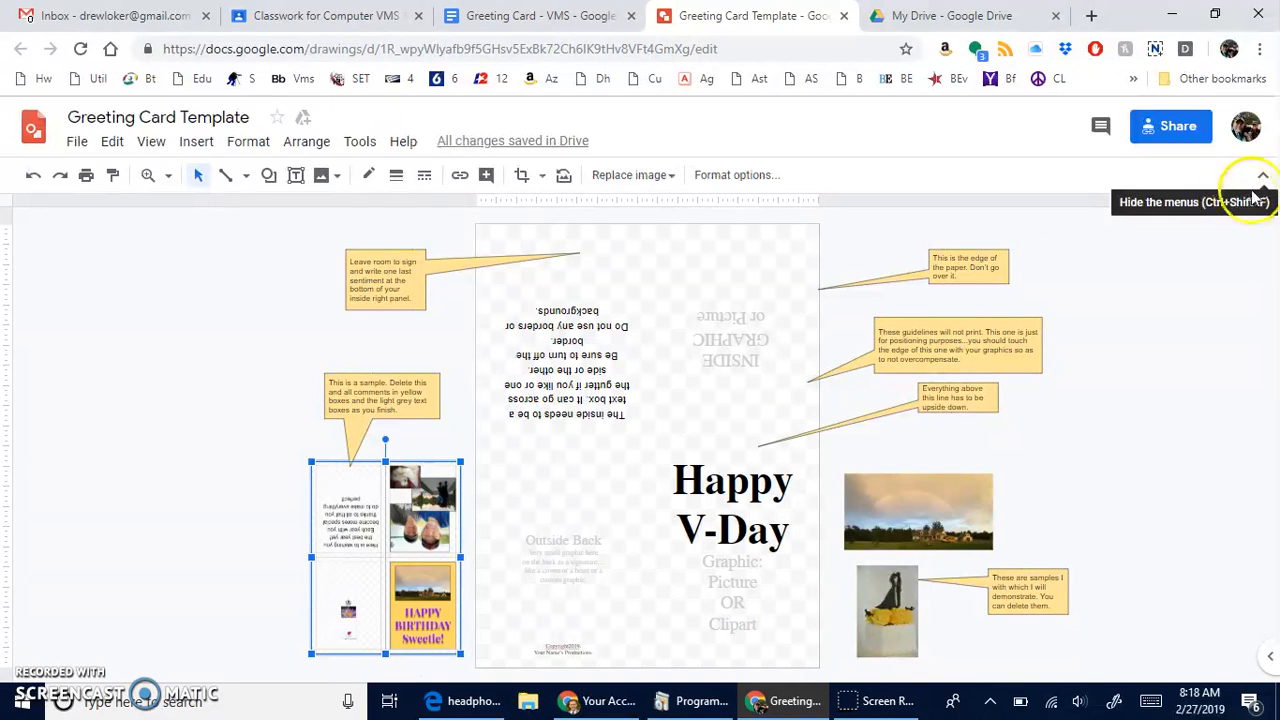
left_click(1263, 179)
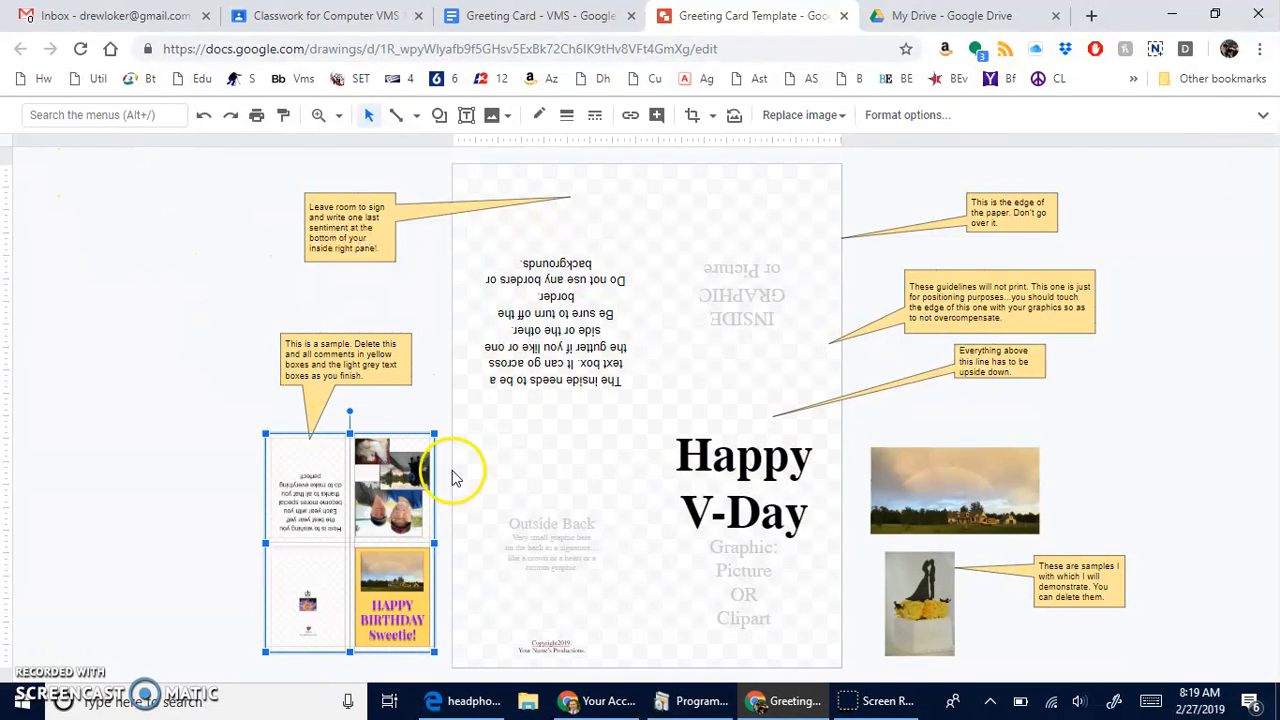
Examine the template's yellow callout notes, inside message box, inside graphic placeholder and Happy V-Day front title.
left_click(355, 228)
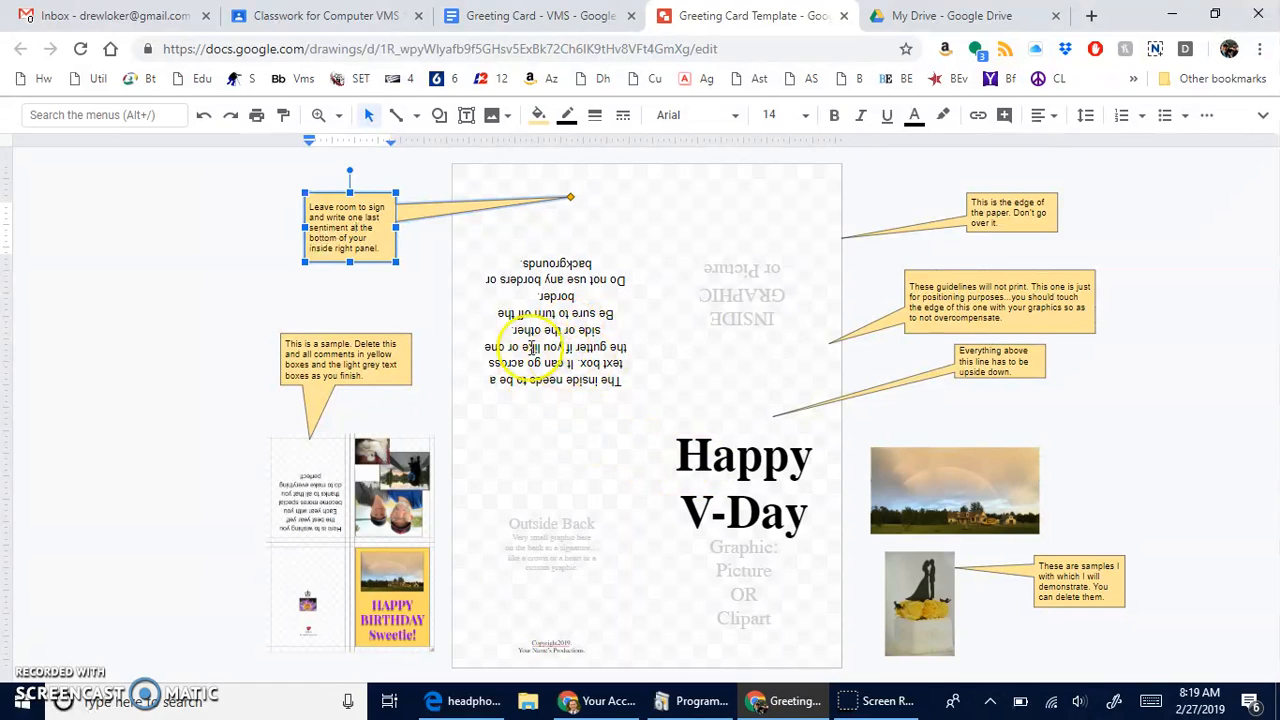
left_click(552, 338)
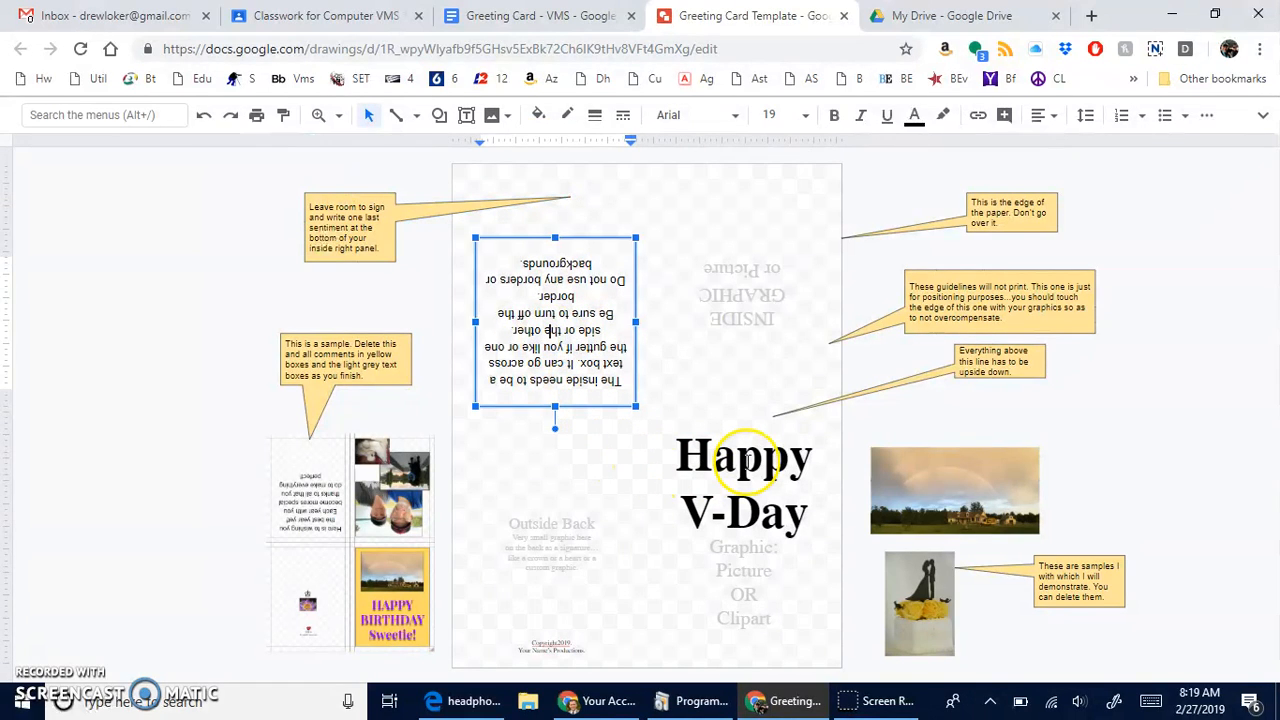
left_click(712, 456)
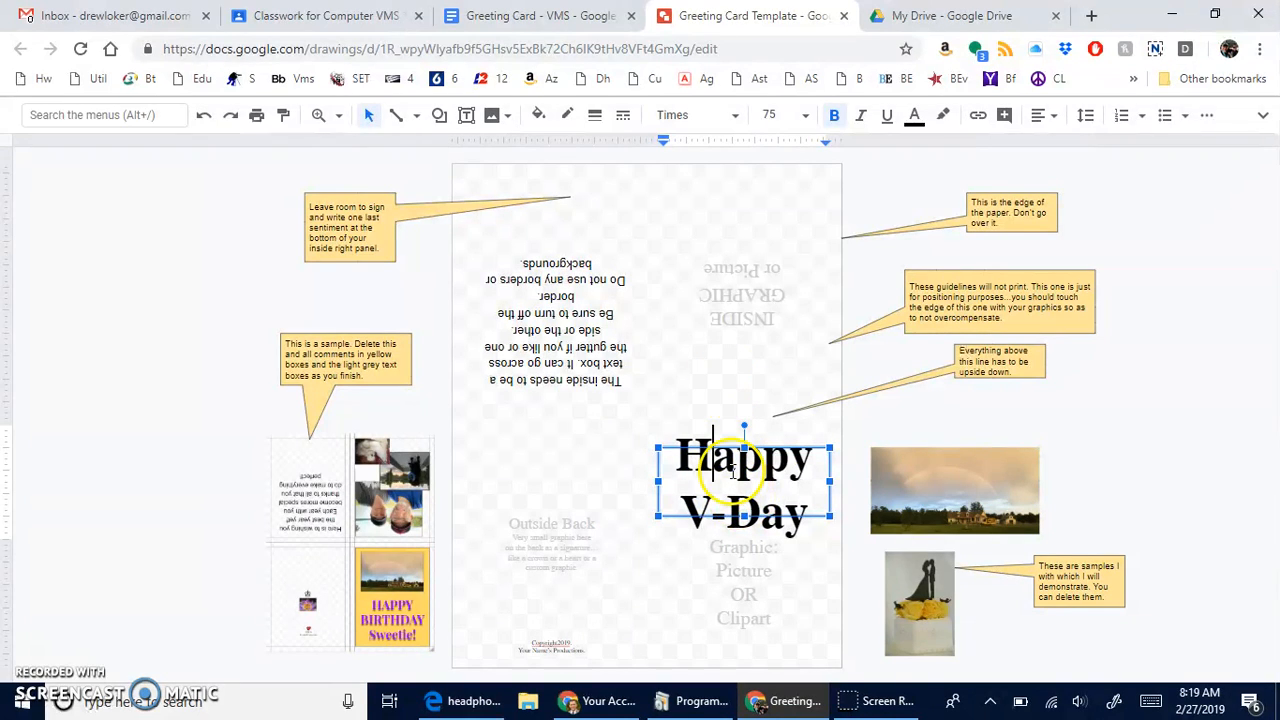
left_click(729, 314)
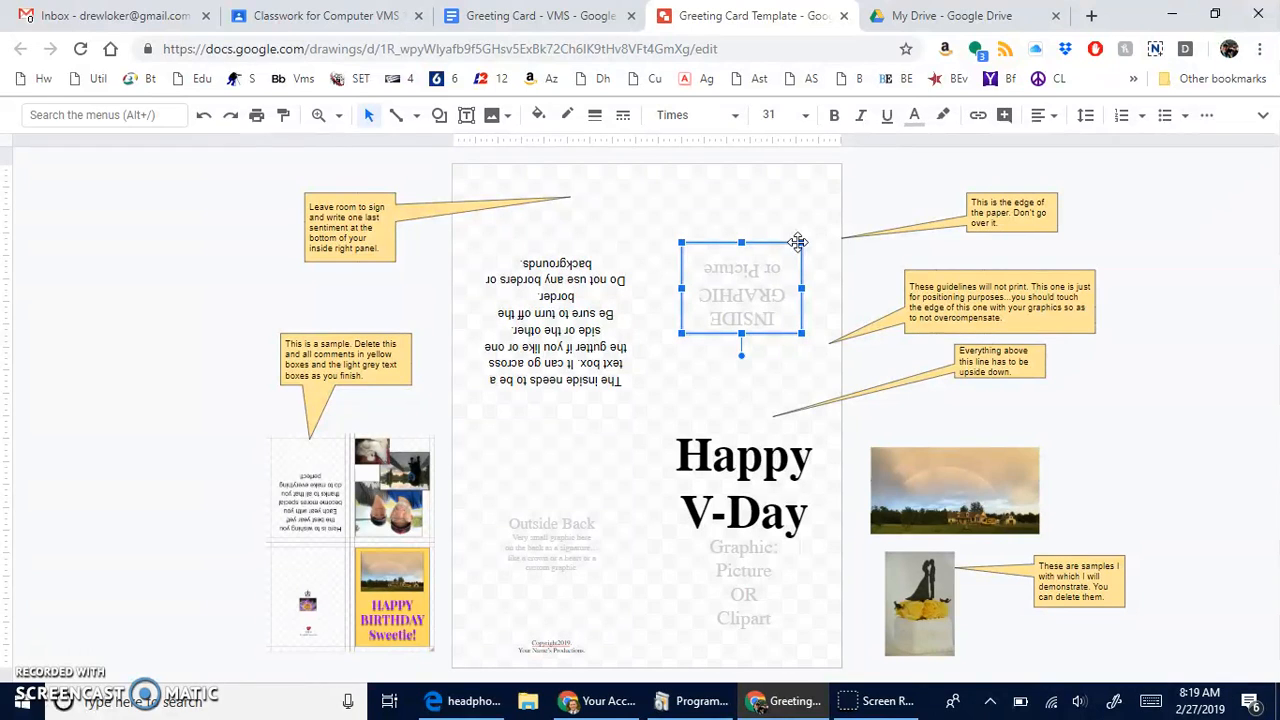
left_click(352, 240)
left_click(983, 222)
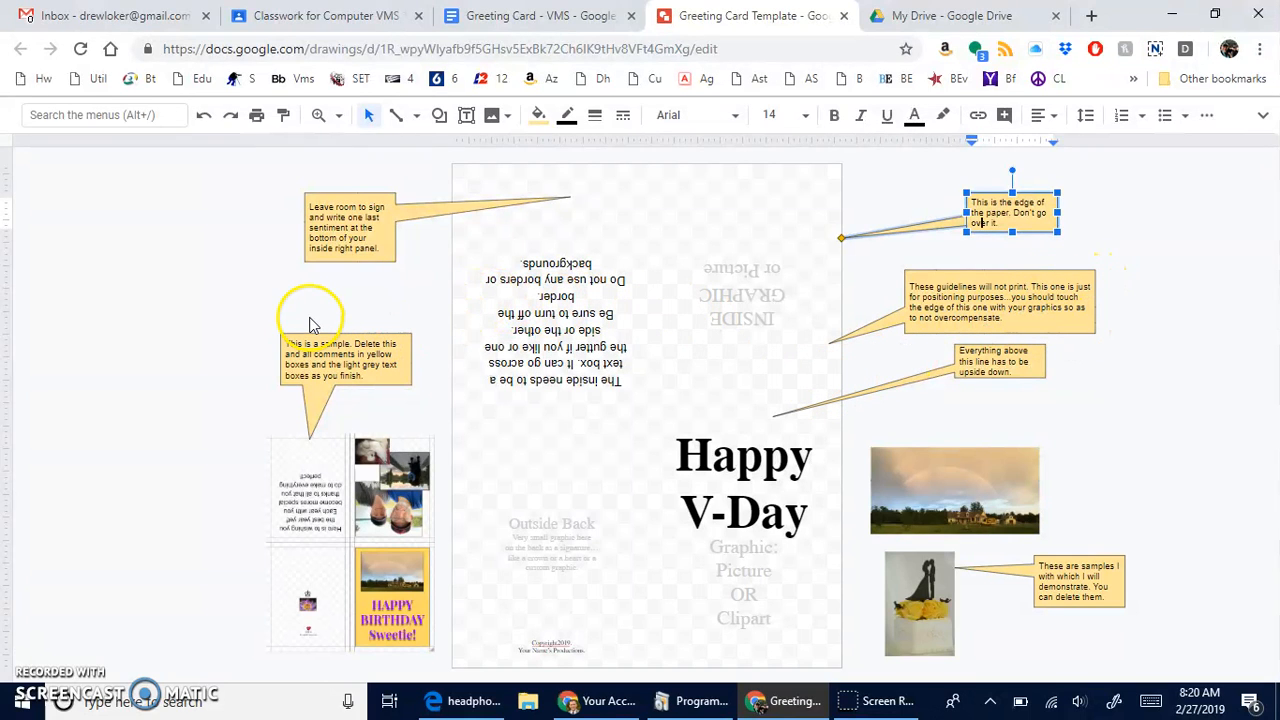
Start a copy of the Greeting Card Template drawing and name it "Greeting Card Your Name".
left_click(1267, 119)
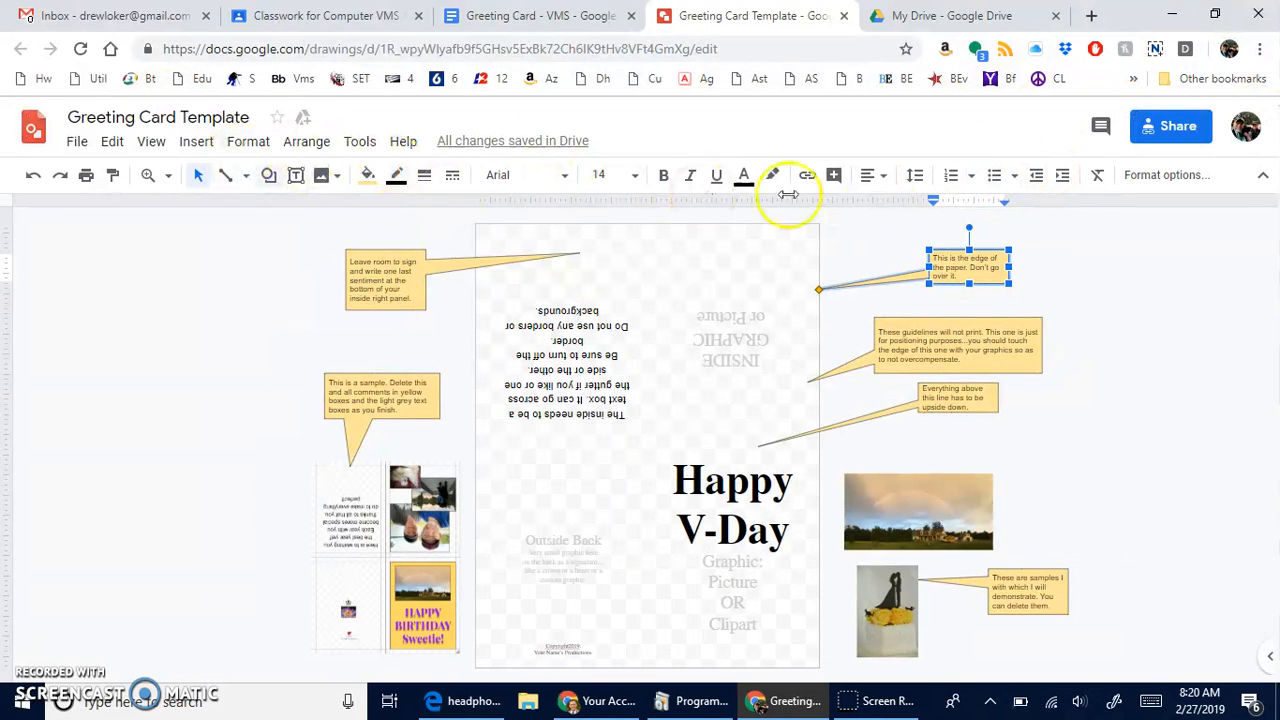
left_click(77, 143)
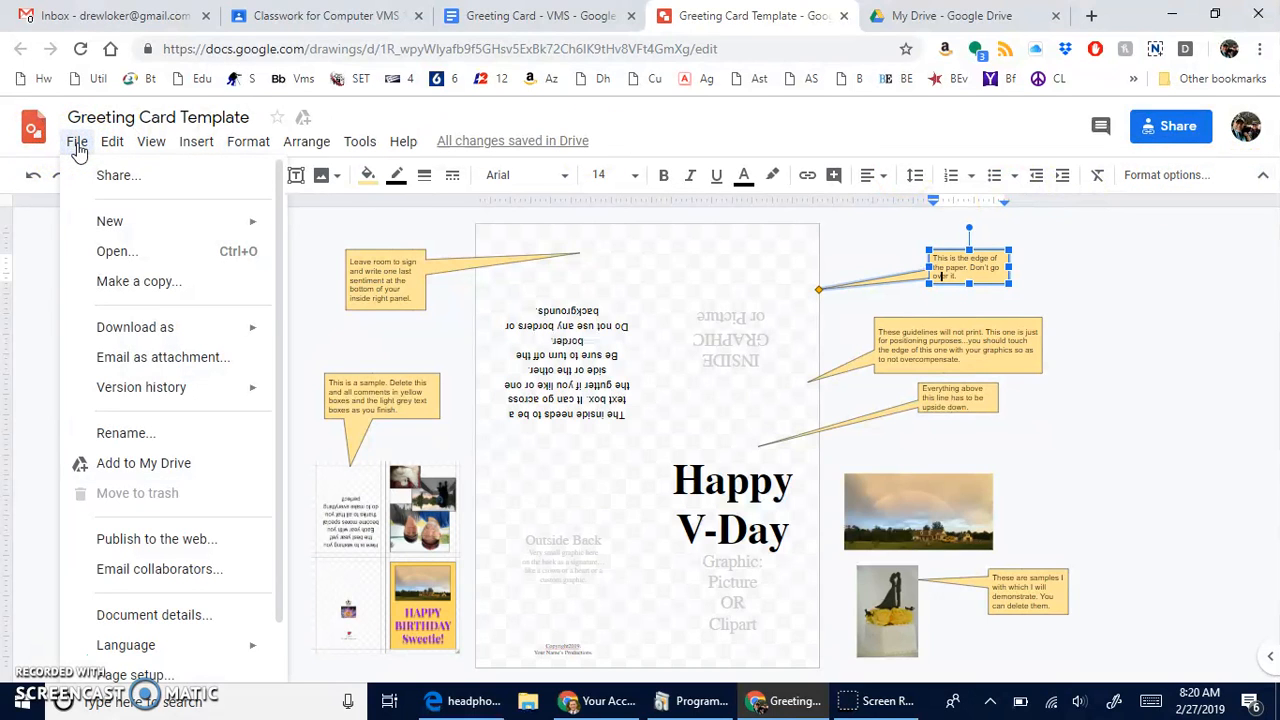
left_click(140, 282)
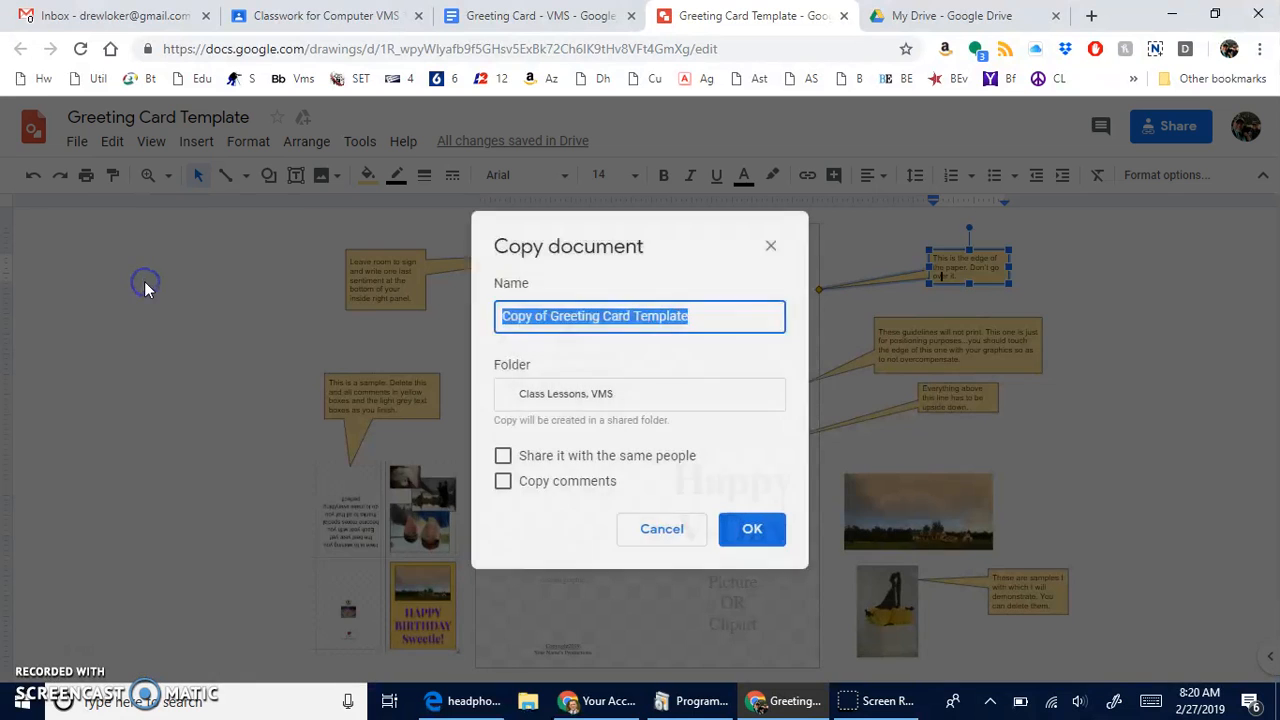
left_click(557, 322)
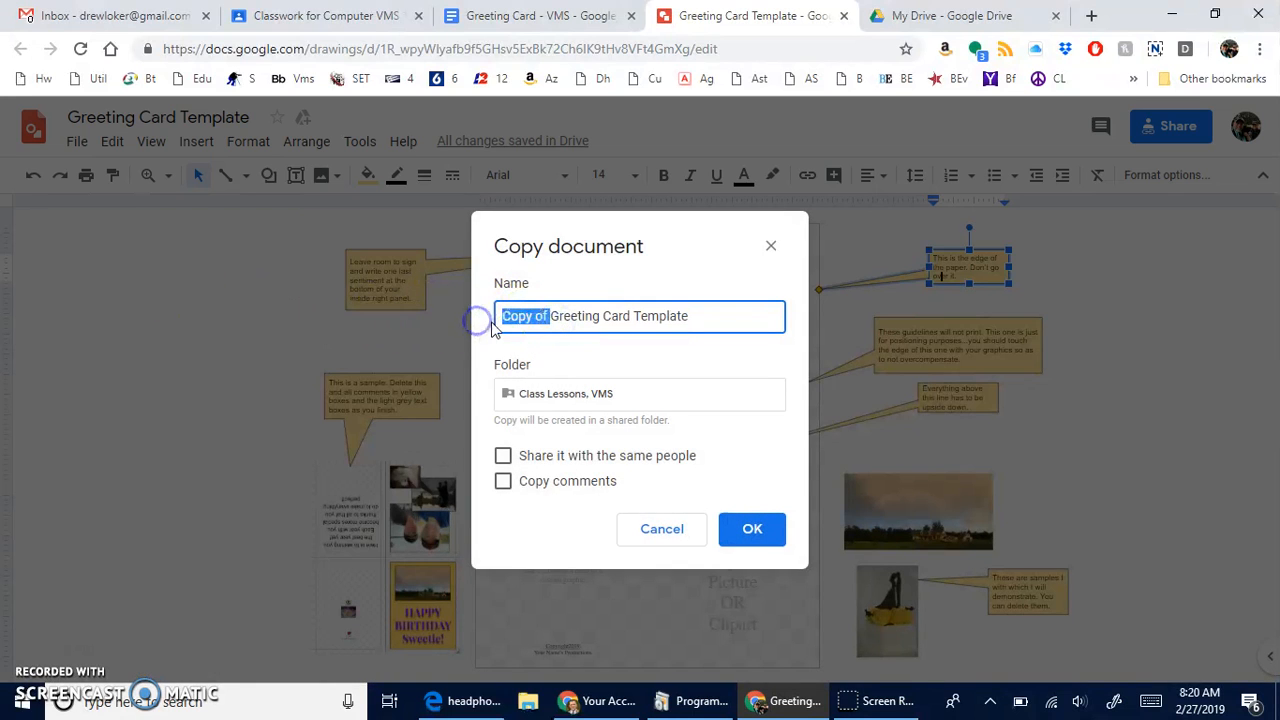
key("BackSpace")
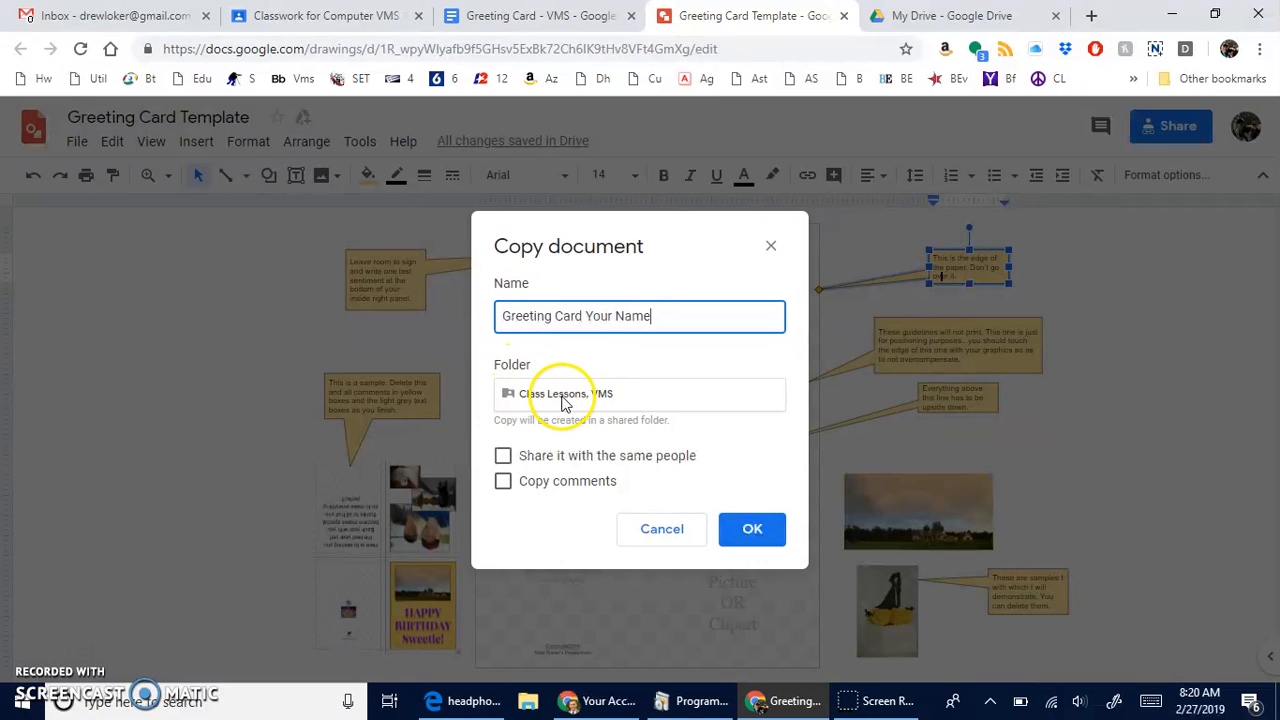
Set the copy's folder to My Drive, create it, and close the original template drawing.
left_click(530, 393)
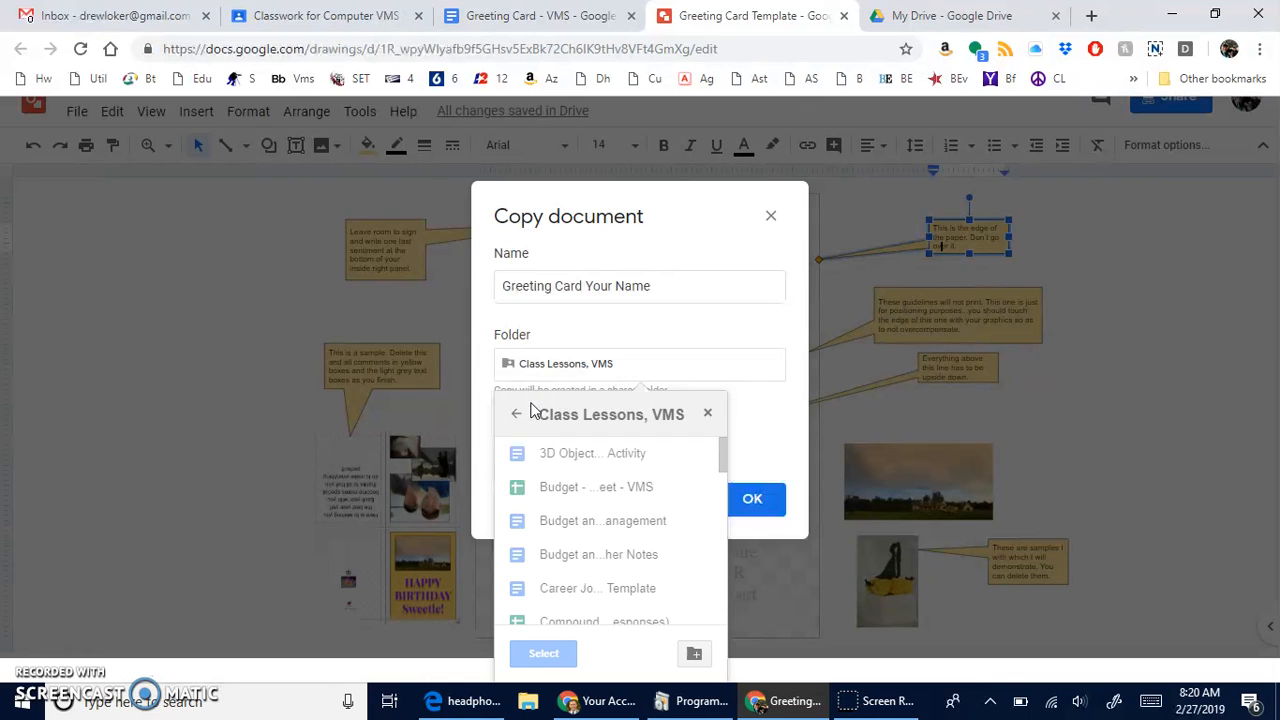
left_click(518, 418)
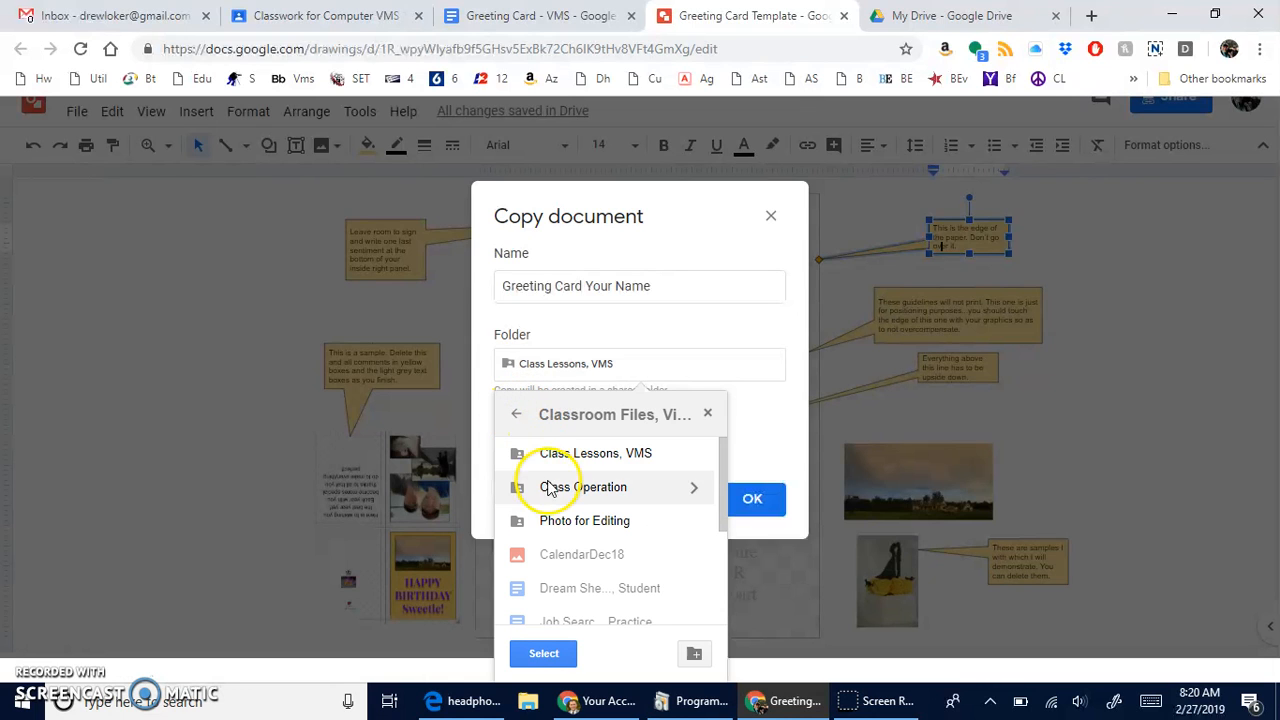
left_click(518, 418)
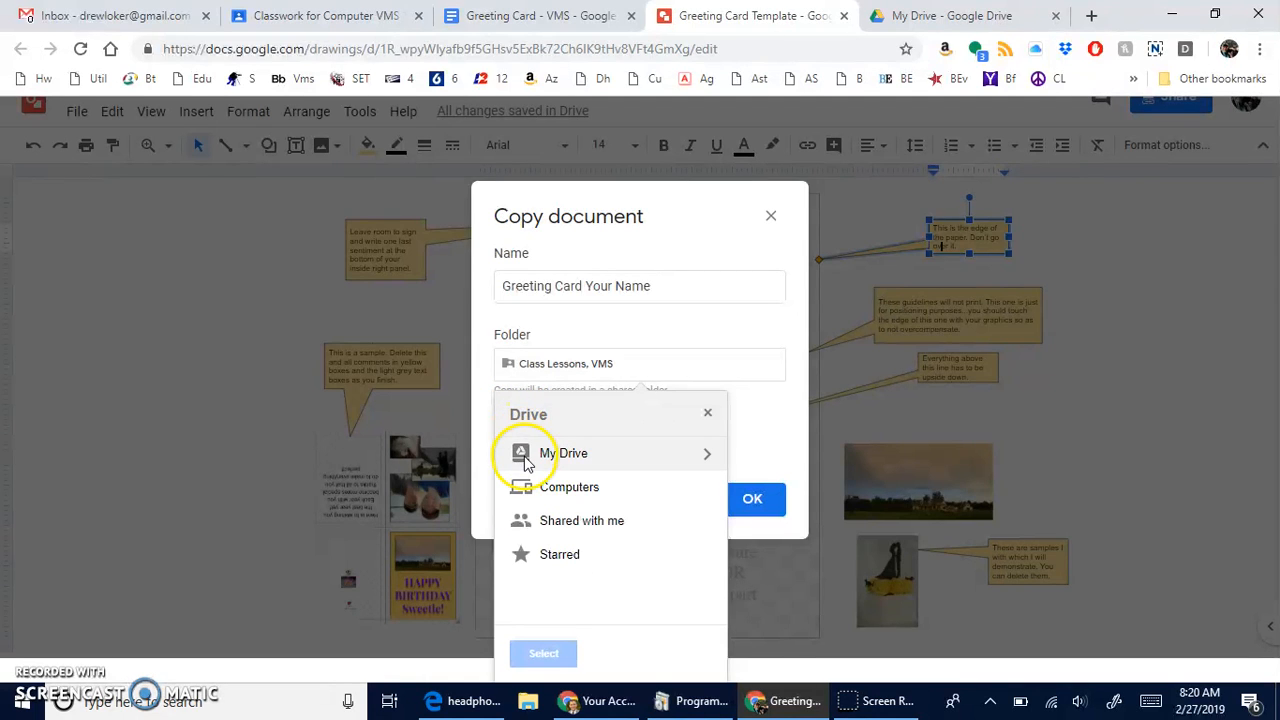
left_click(537, 459)
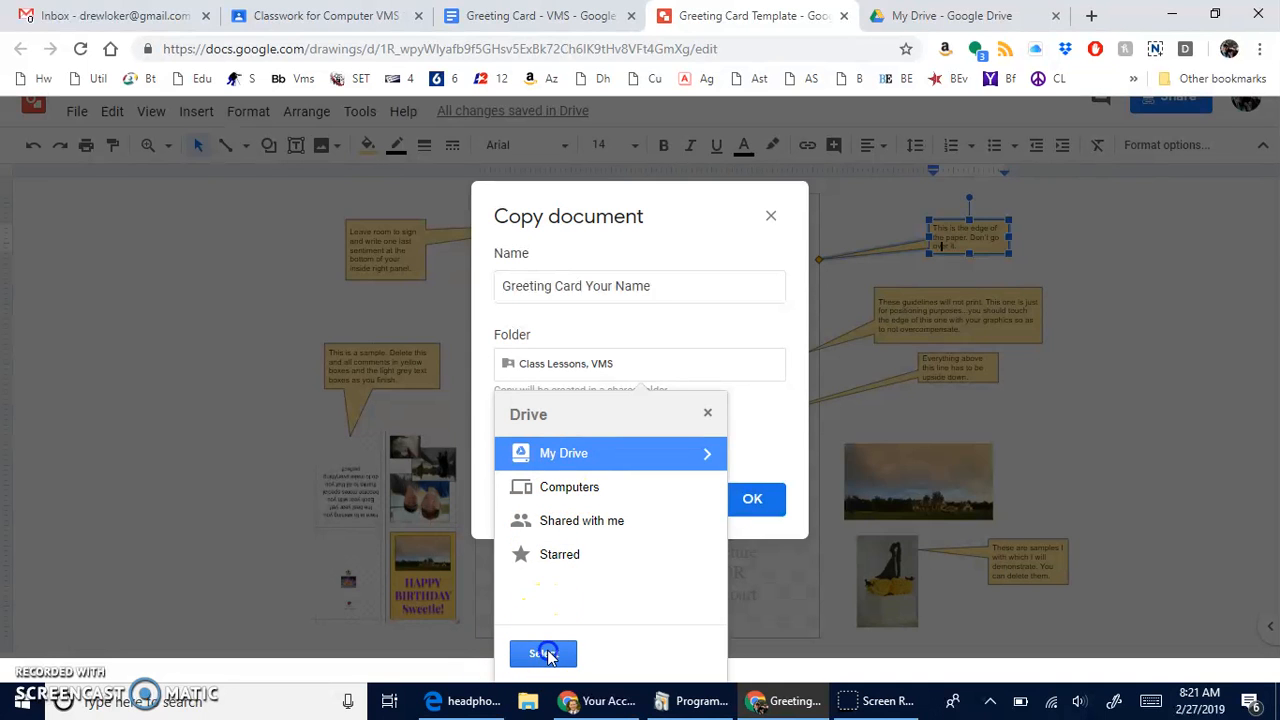
left_click(544, 655)
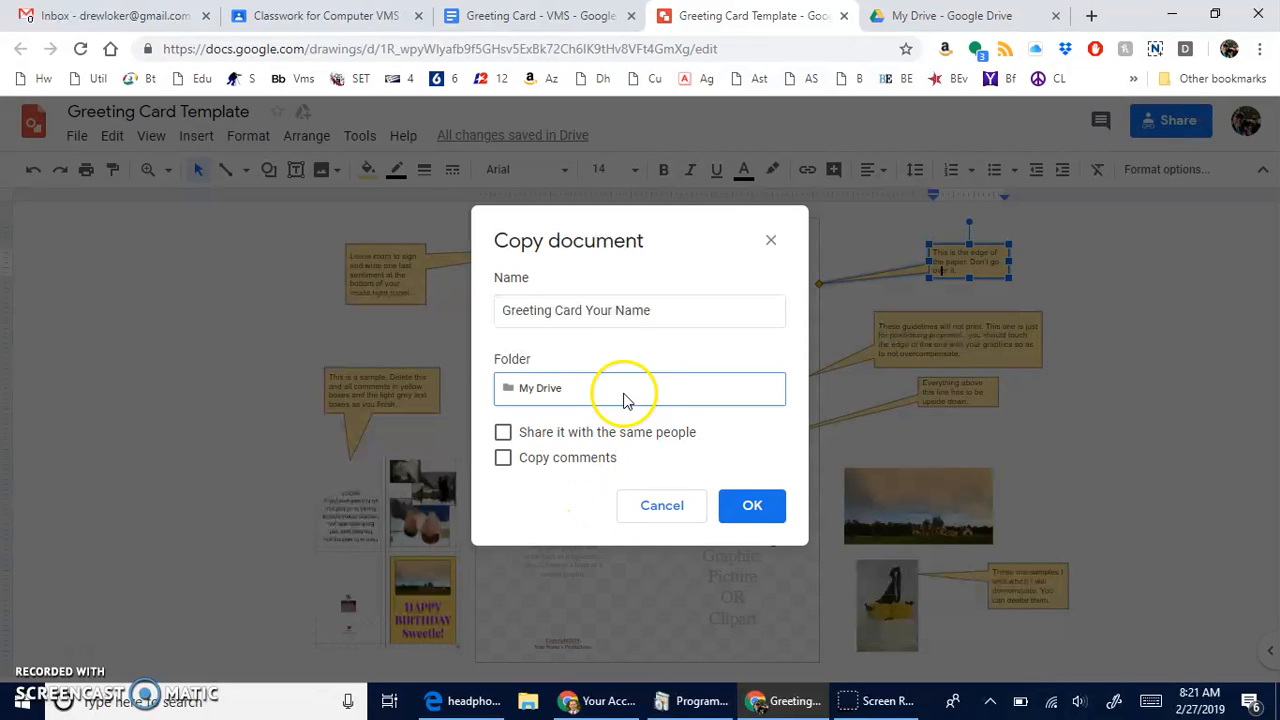
left_click(750, 512)
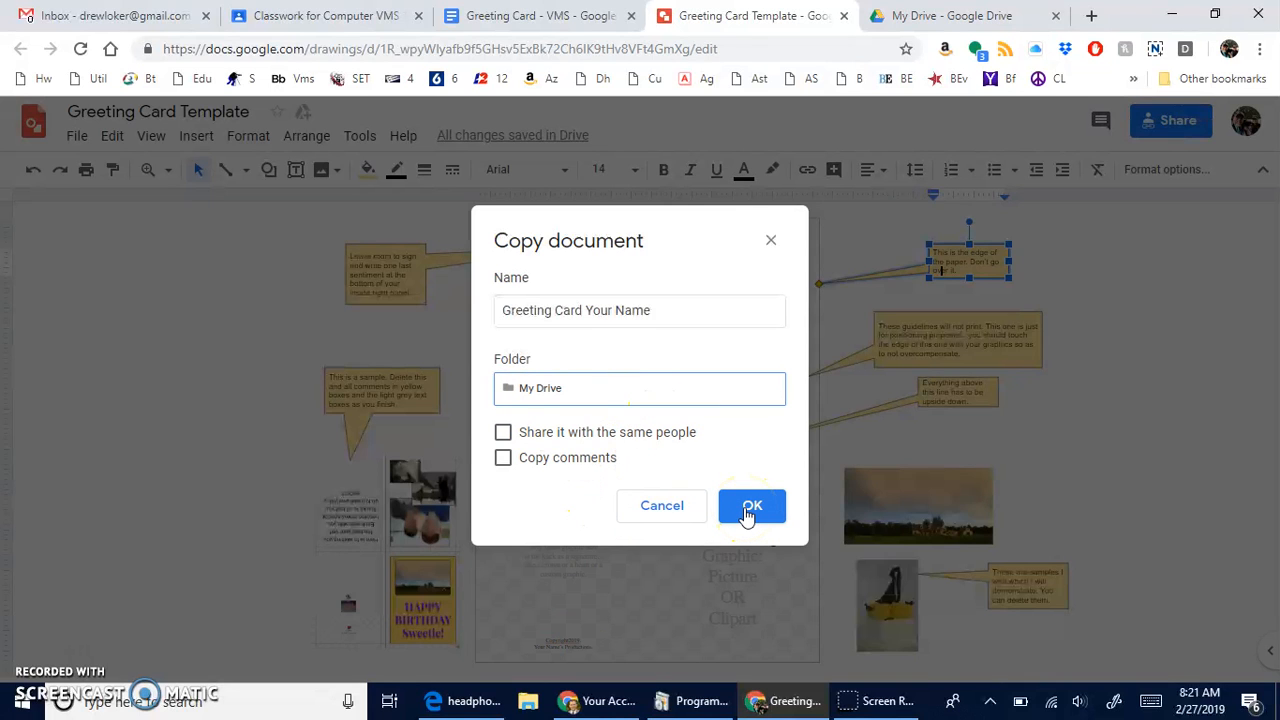
left_click(750, 512)
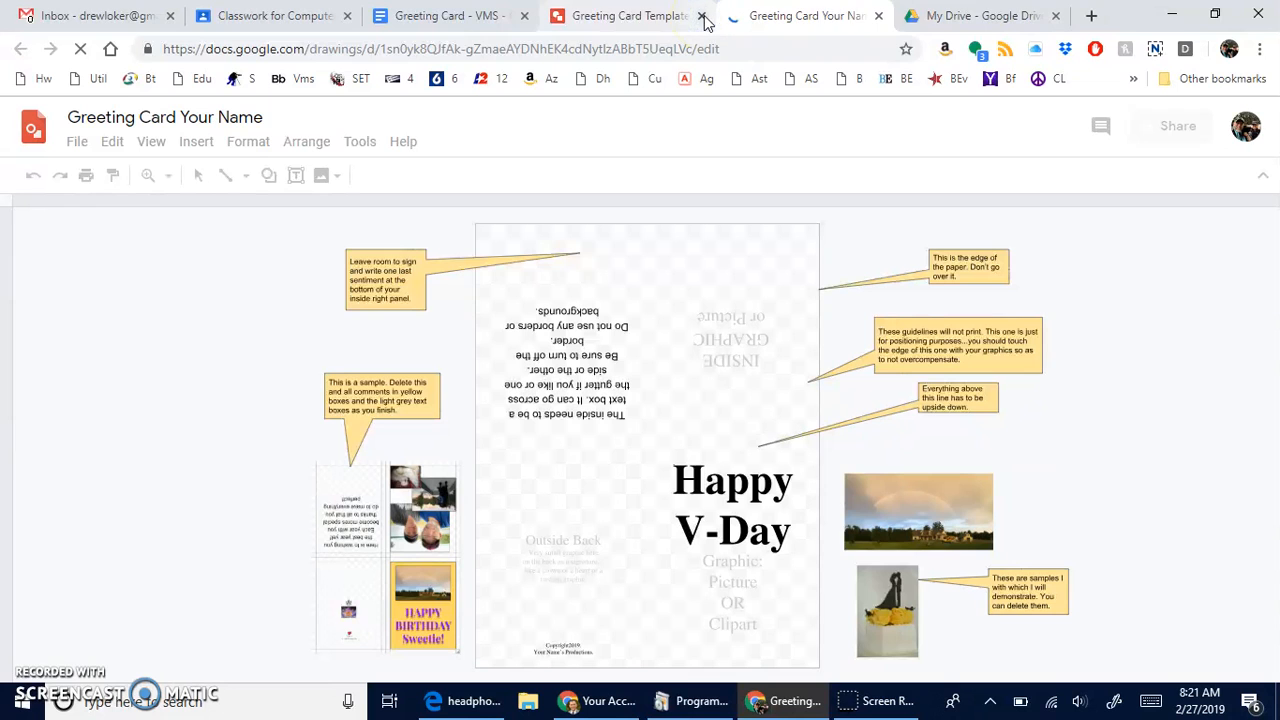
left_click(702, 16)
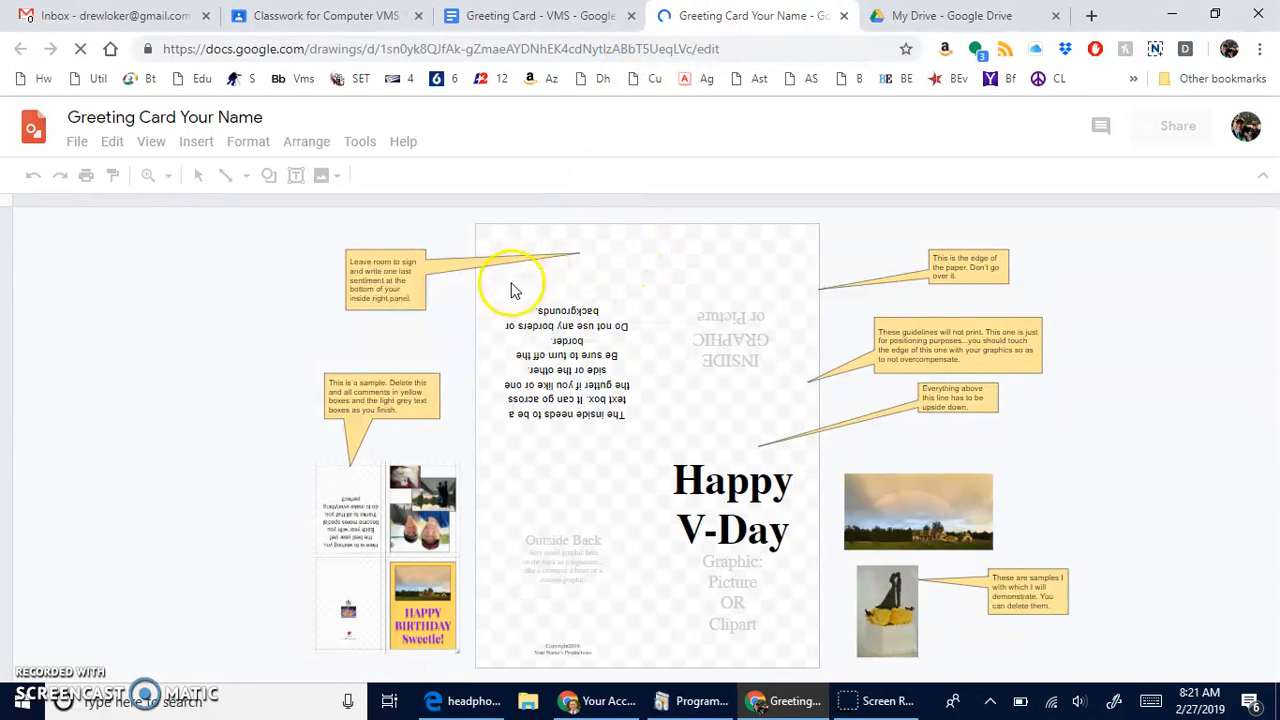
Switch to Google Classroom and attach the Greeting Card Your Name drawing from Drive to the Greeting Card assignment.
left_click(338, 20)
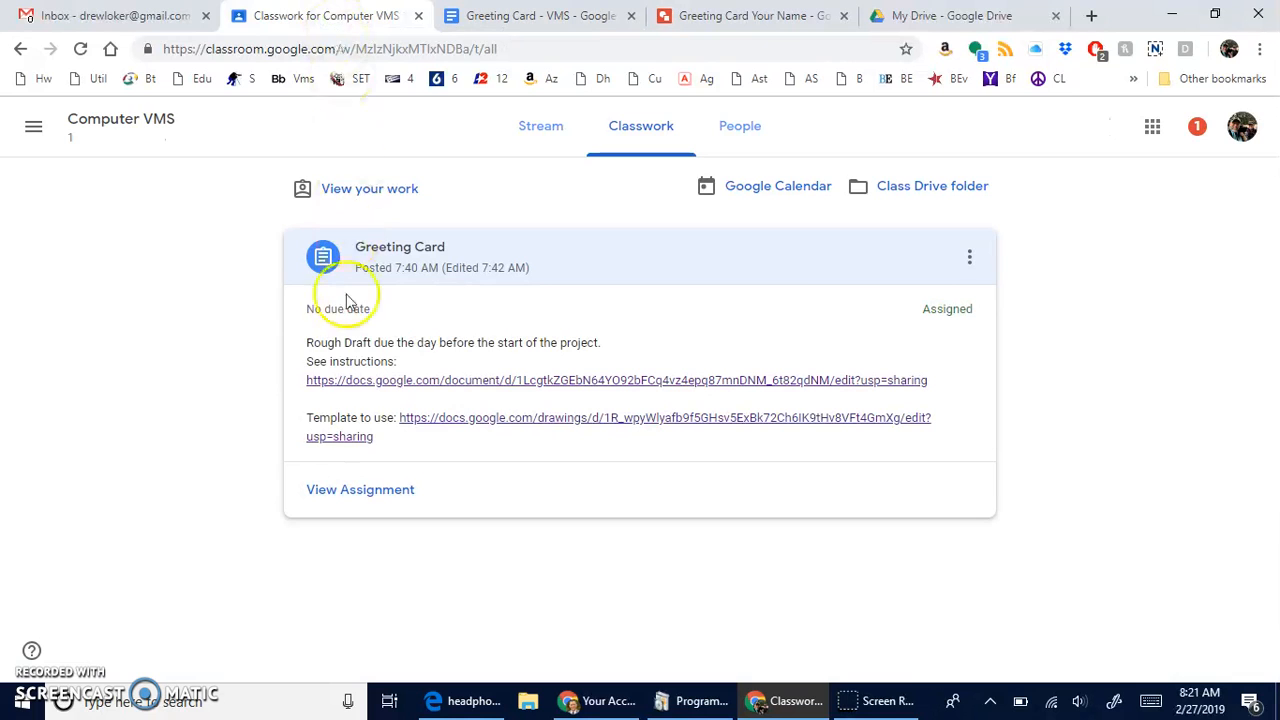
left_click(366, 493)
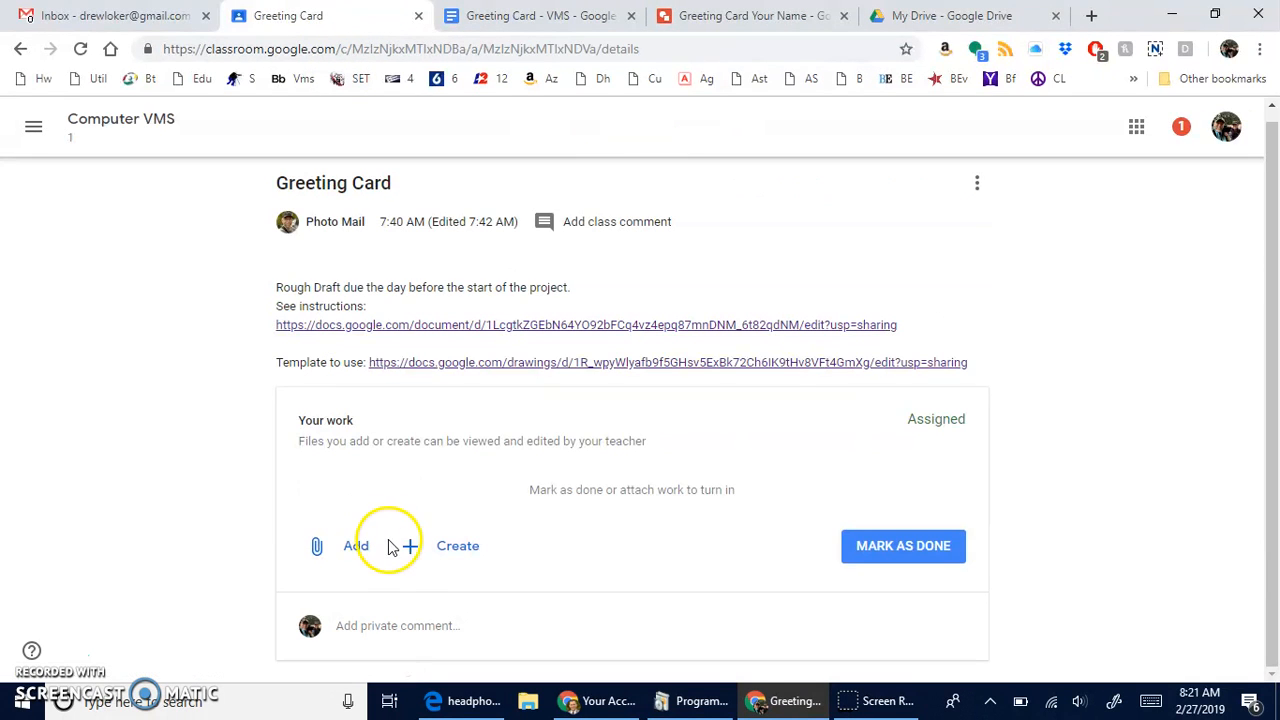
left_click(351, 553)
left_click(410, 558)
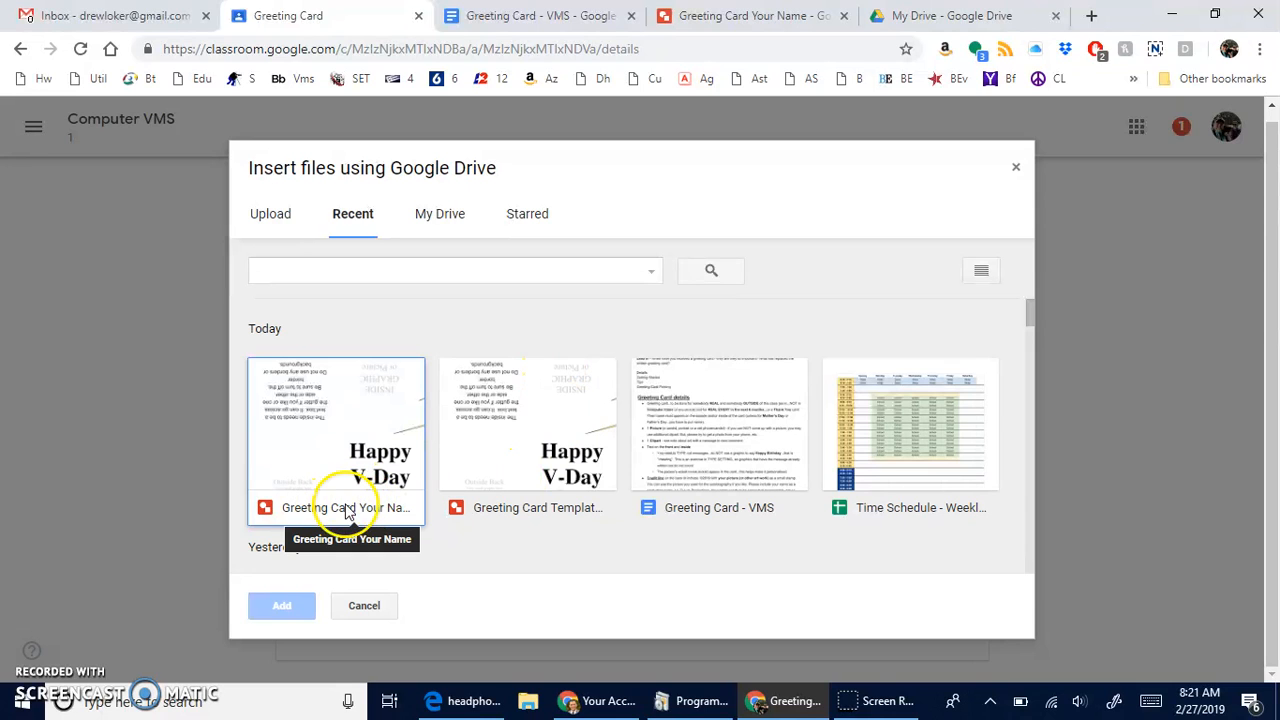
left_click(517, 442)
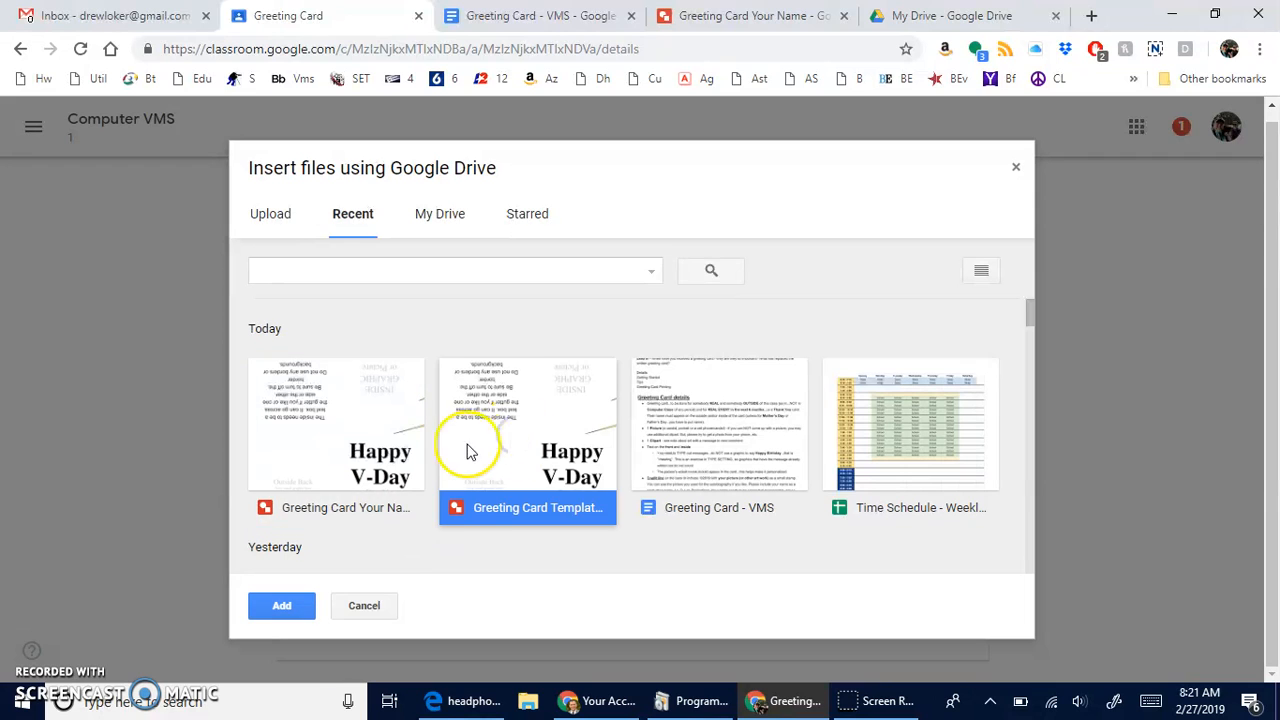
left_click(330, 455)
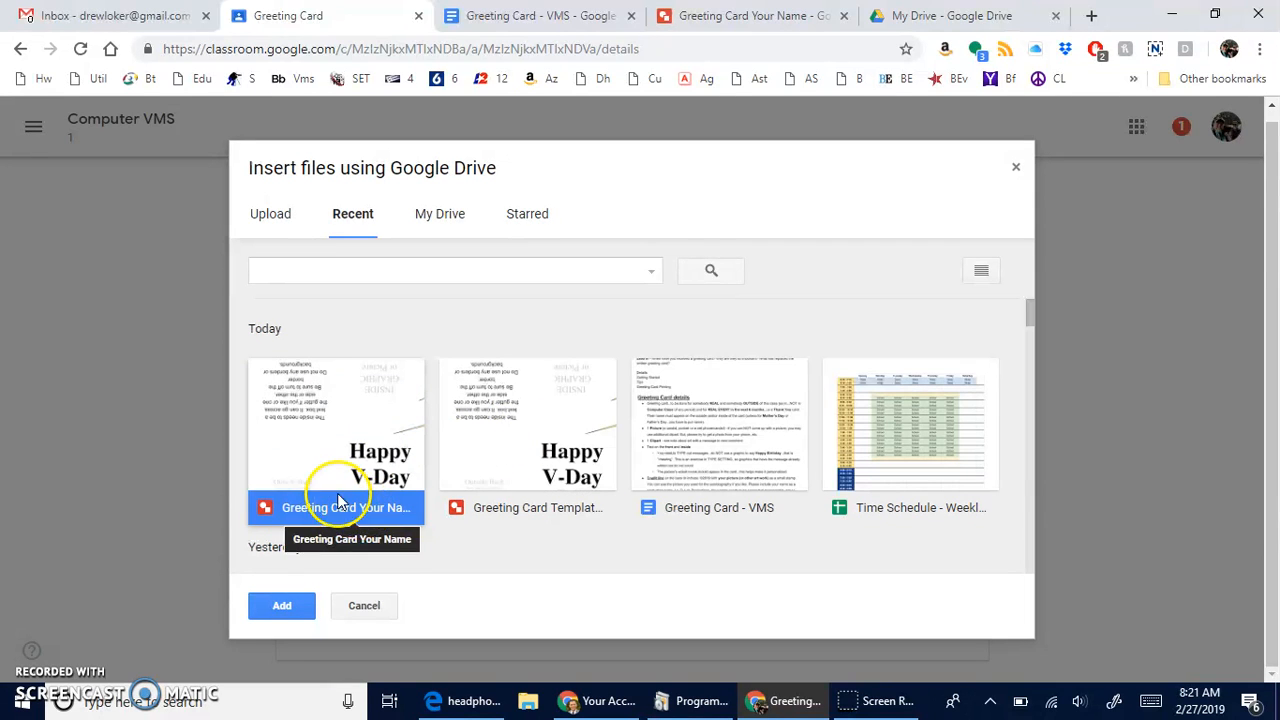
left_click(284, 607)
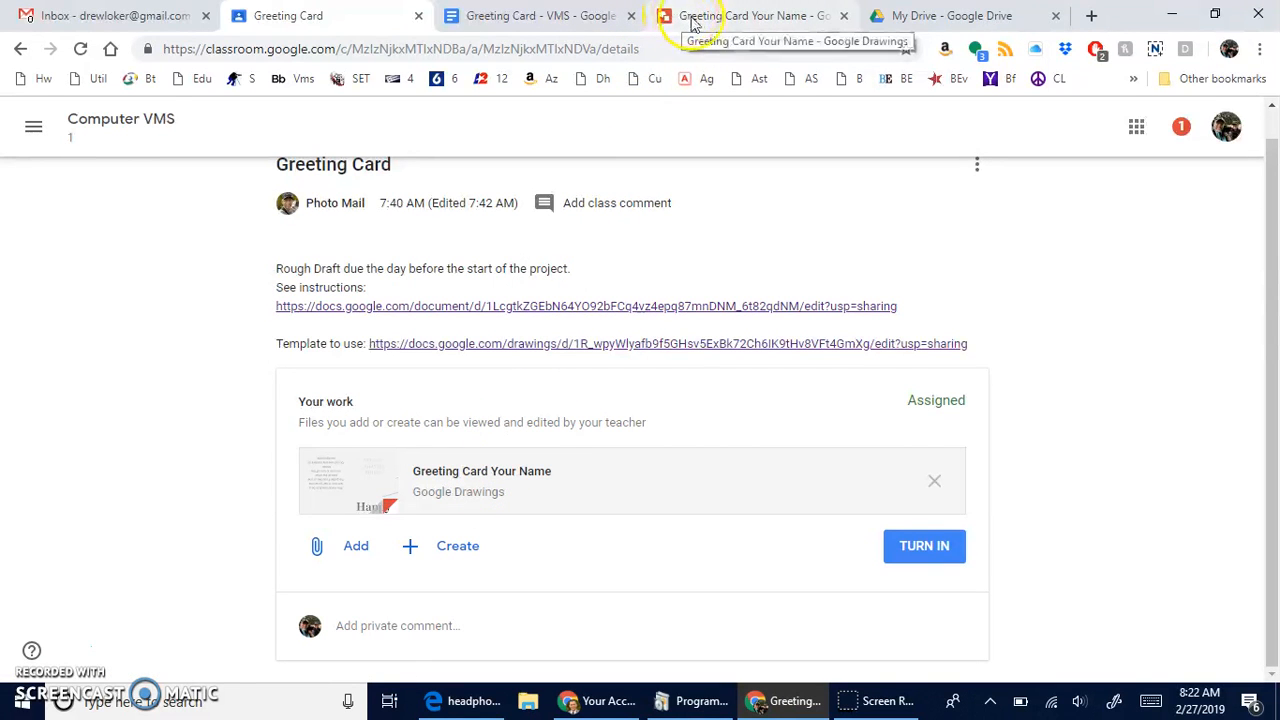
Compare the copied drawing with the work attached to the Classroom assignment, and return to the drawing.
left_click(728, 22)
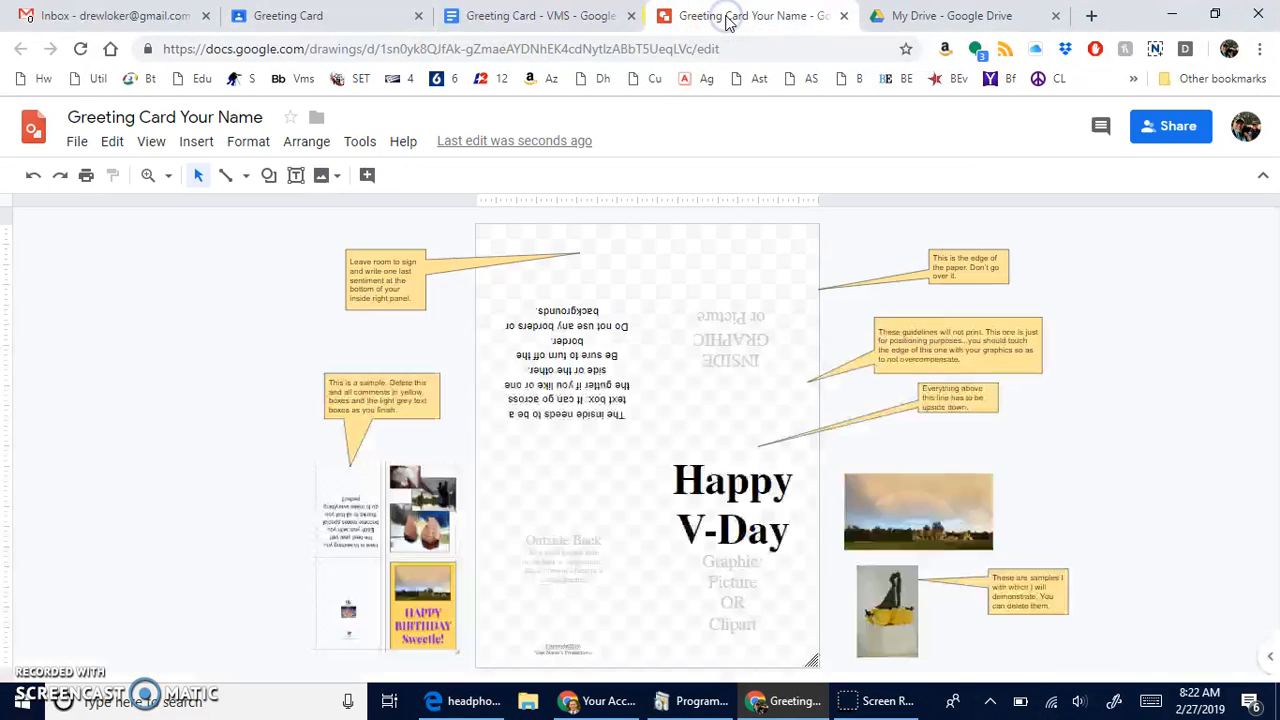
left_click(334, 16)
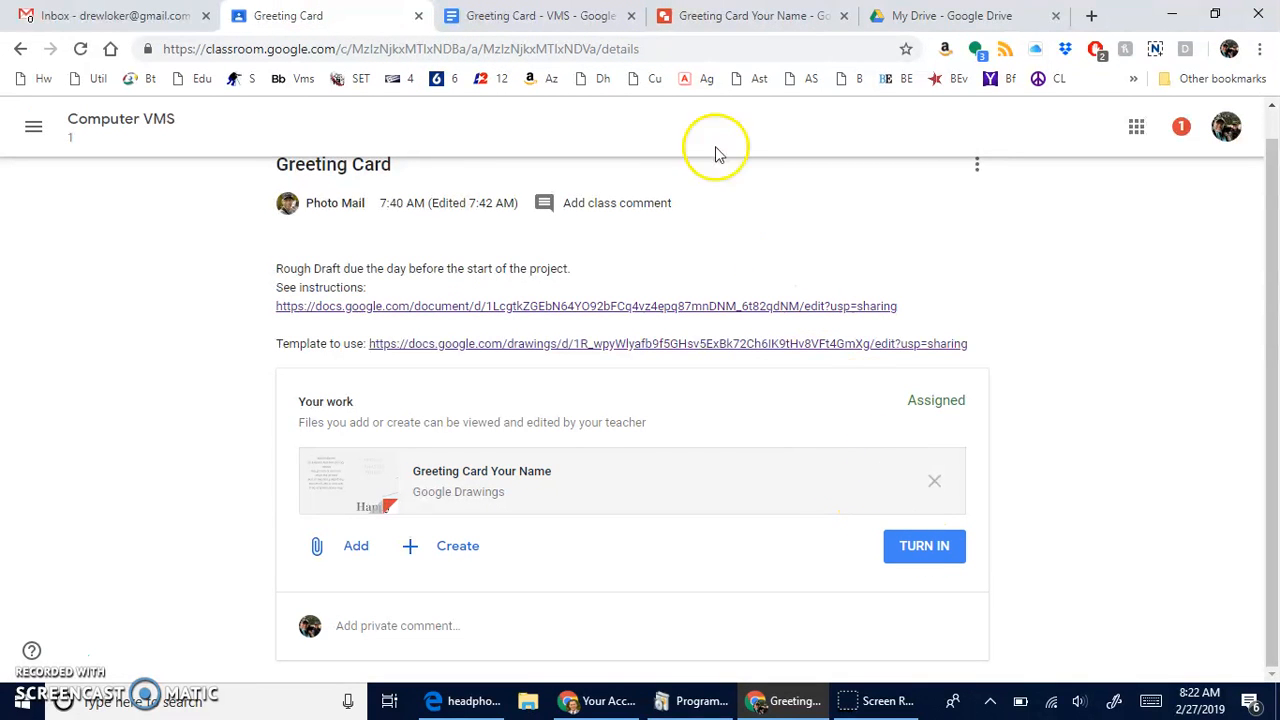
left_click(736, 18)
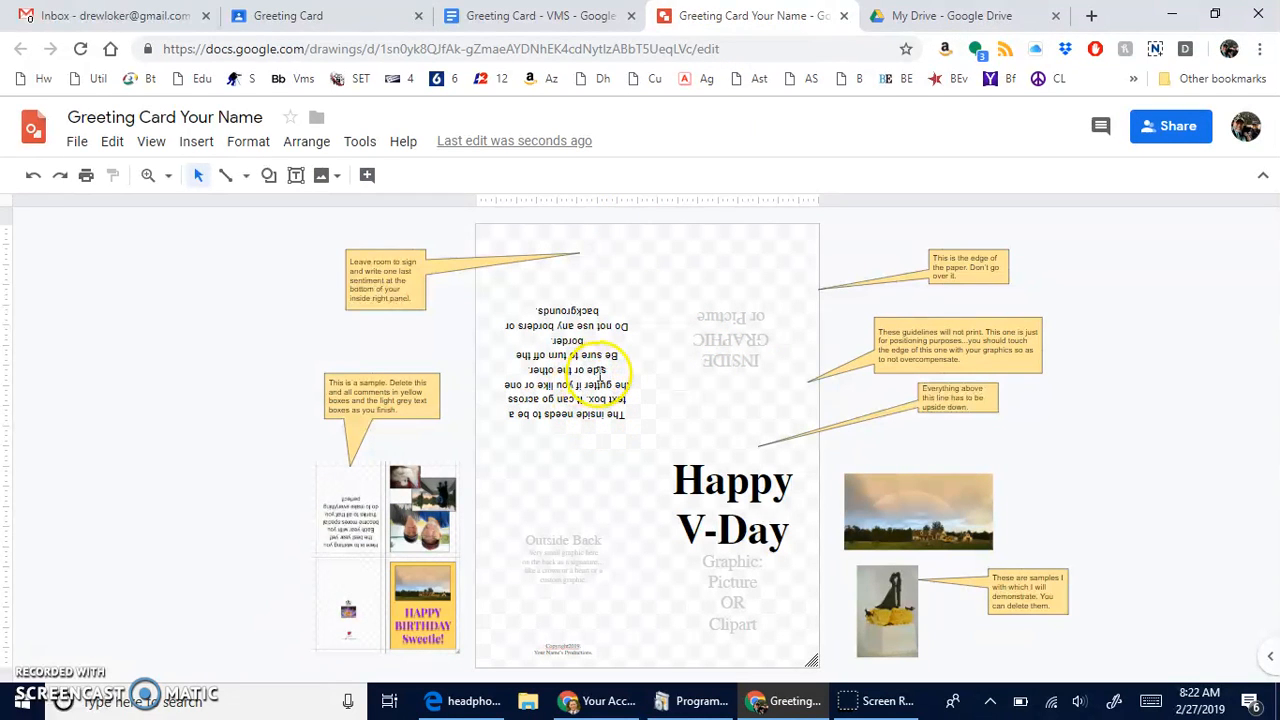
Replace "V-Day" with "Birthday" in the card's front title.
left_click(757, 495)
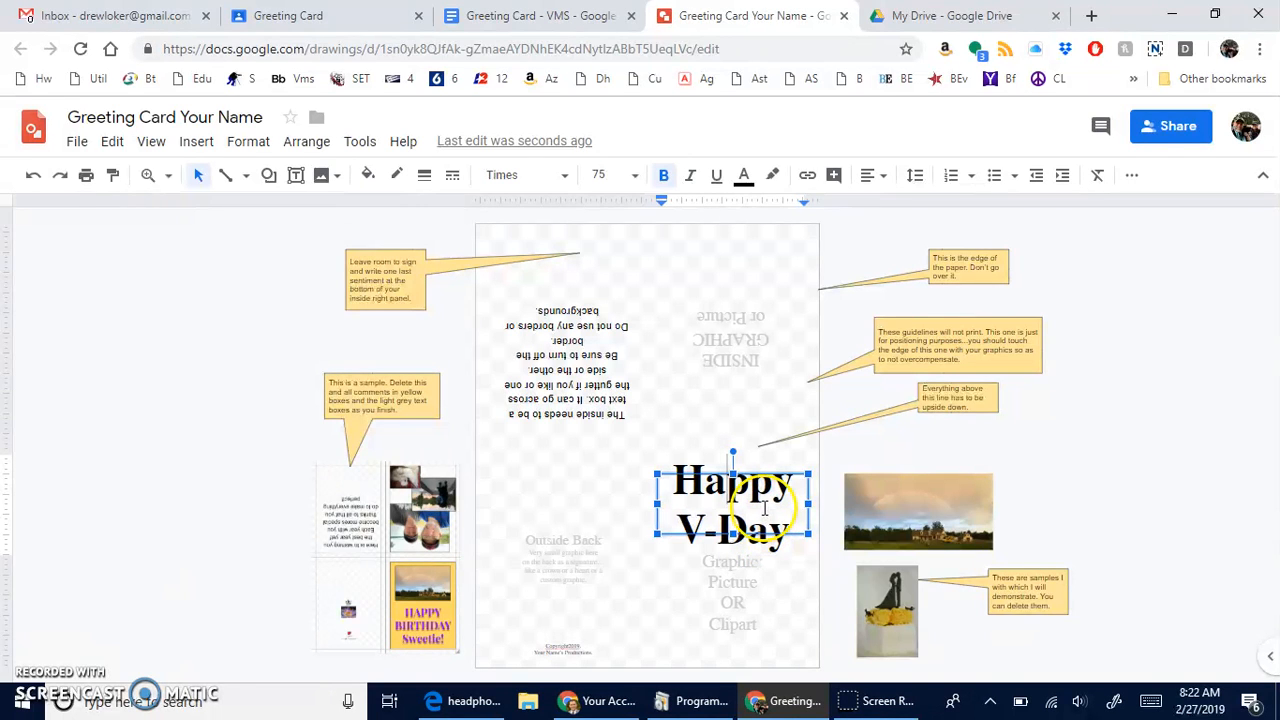
left_click(740, 588)
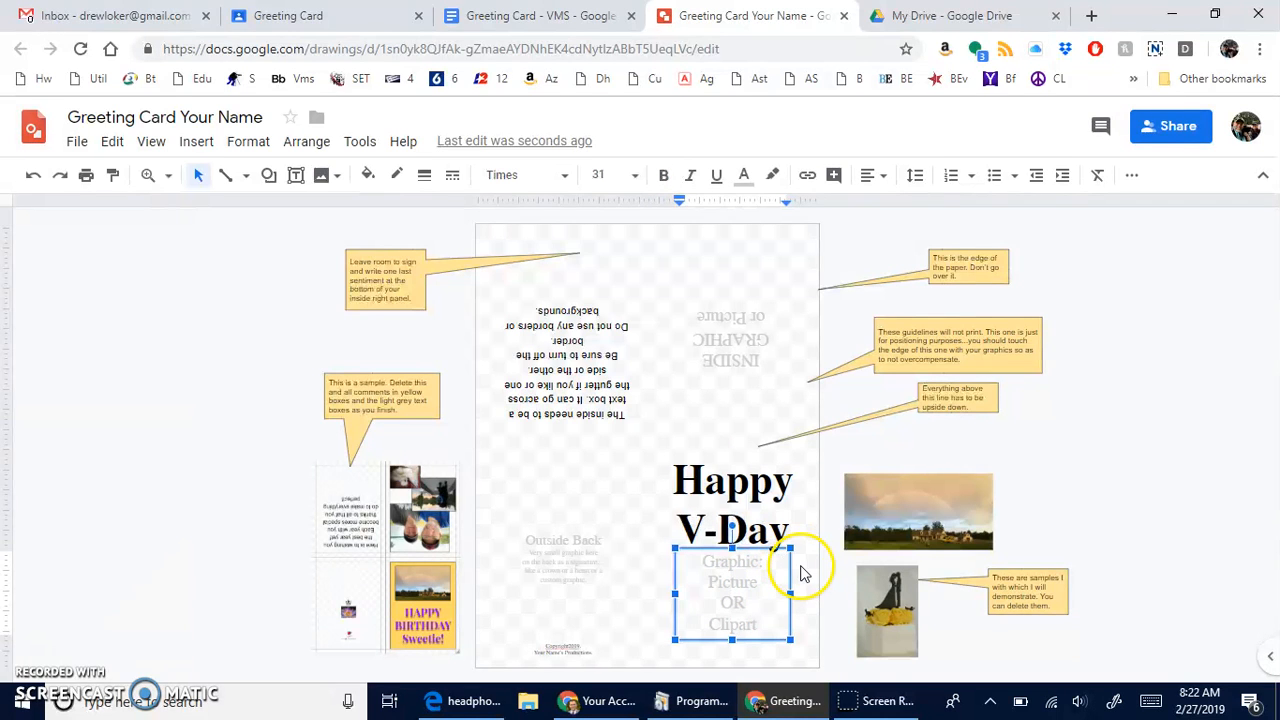
left_click(757, 502)
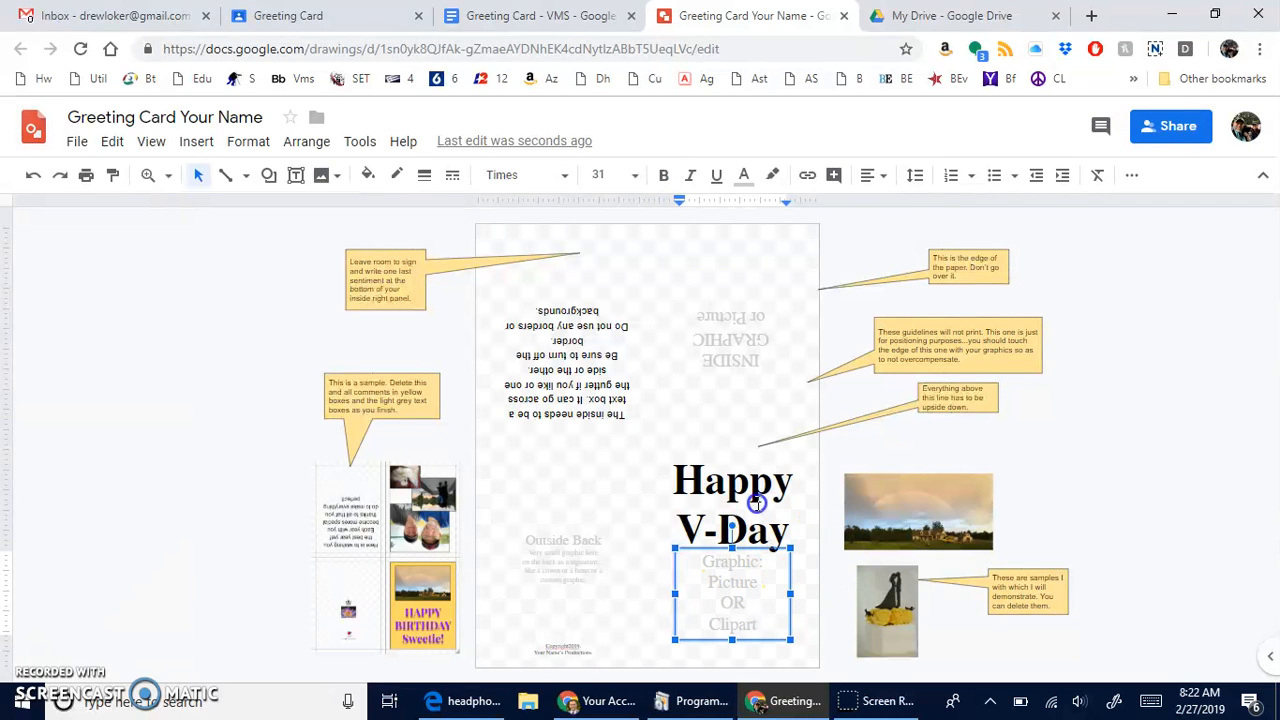
left_click_drag(690, 523, 792, 532)
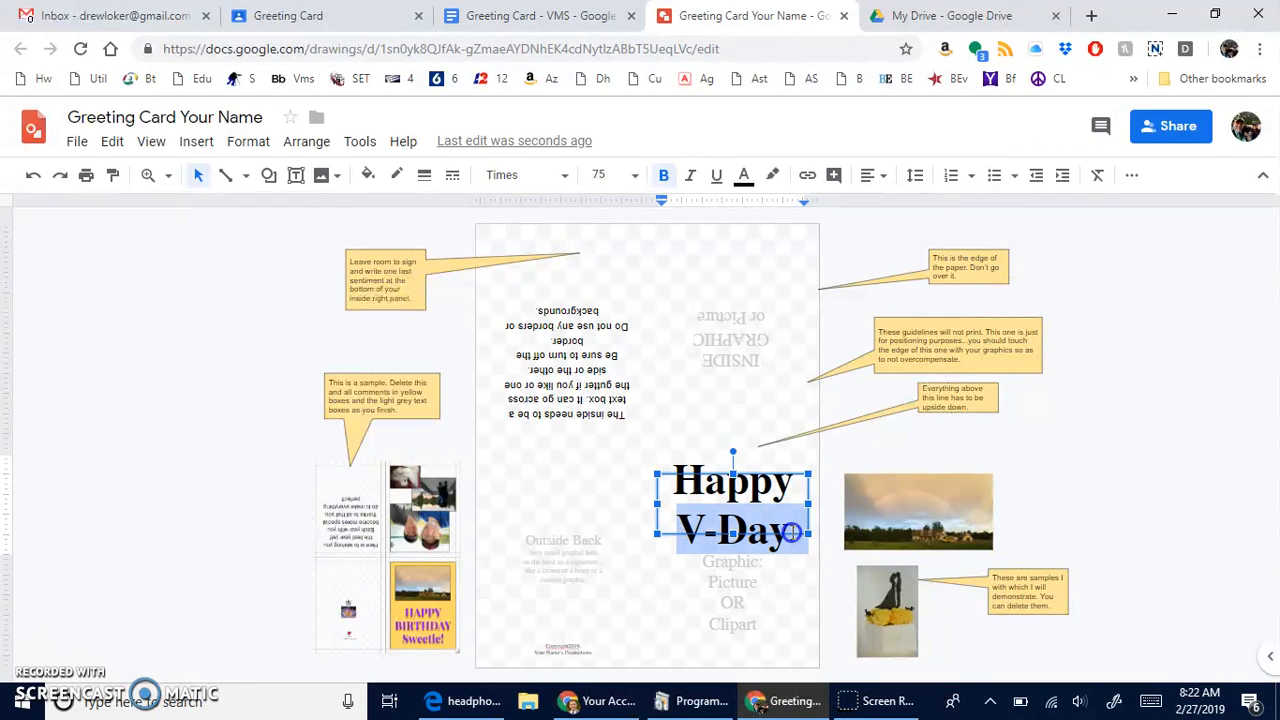
type("Birthday")
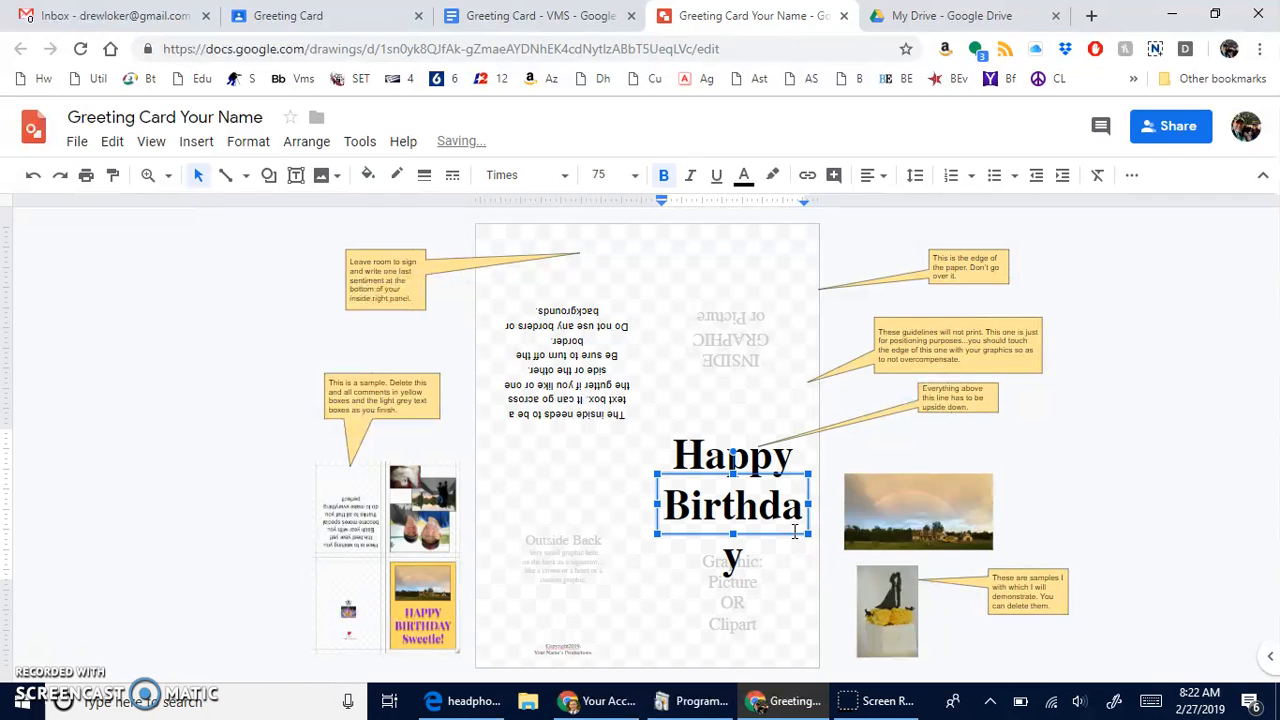
Reduce the font size of the entire Happy Birthday title to 61 and deselect it.
key("ctrl+a")
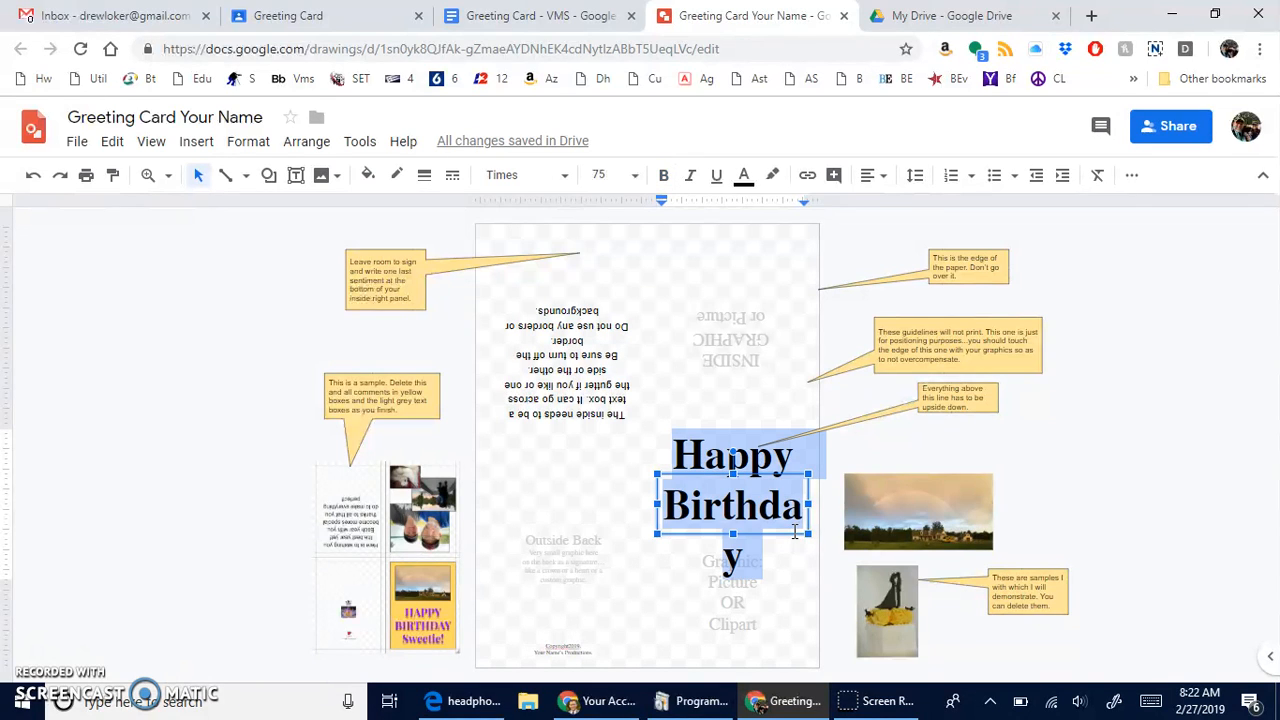
key("ctrl+shift+comma")
key("ctrl+shift+comma")
key("ctrl+shift+comma")
key("ctrl+shift+comma")
key("ctrl+shift+comma")
key("ctrl+shift+comma")
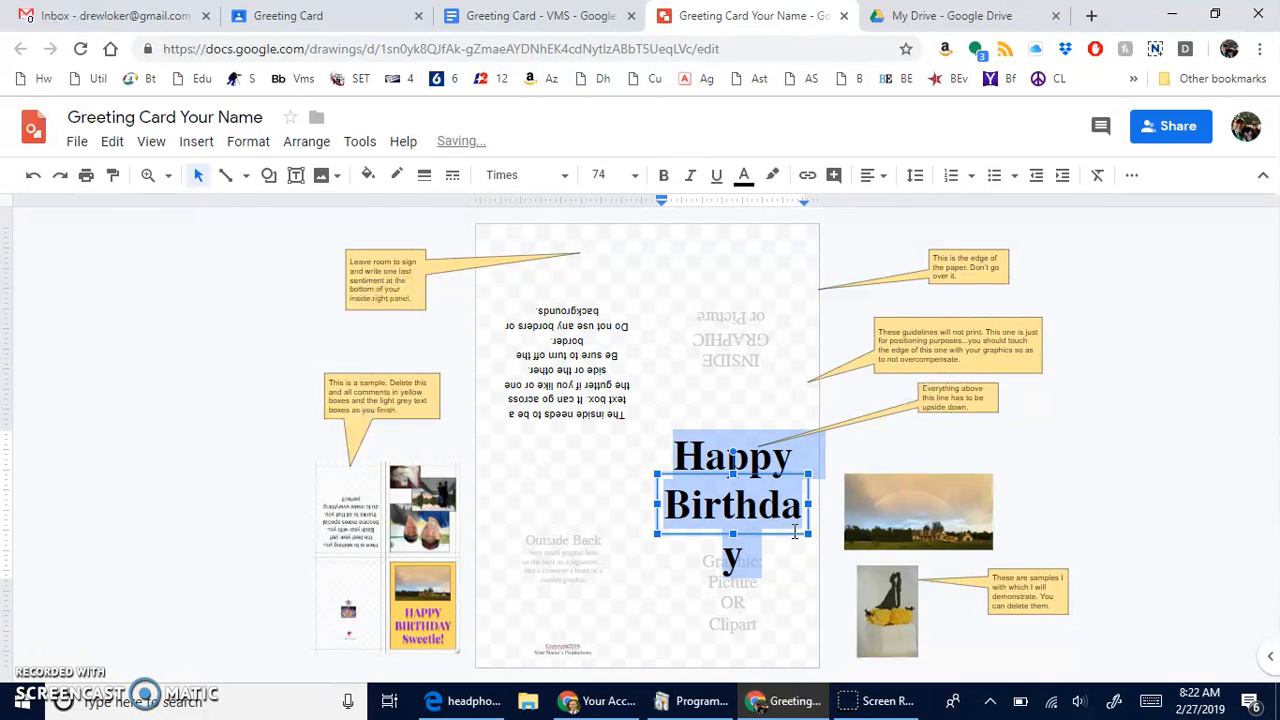
key("ctrl+shift+comma")
key("ctrl+shift+comma")
key("ctrl+shift+comma")
key("ctrl+shift+comma")
key("ctrl+shift+comma")
key("ctrl+shift+comma")
key("ctrl+shift+comma")
key("ctrl+shift+comma")
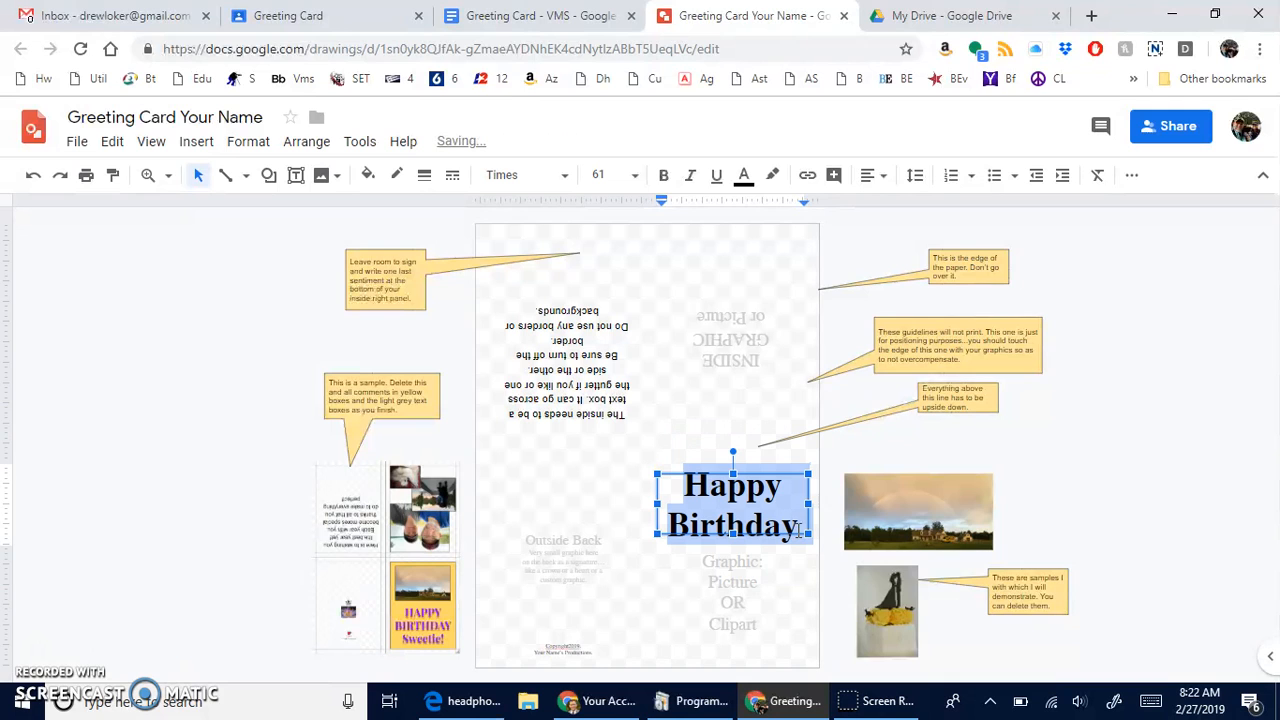
left_click(225, 392)
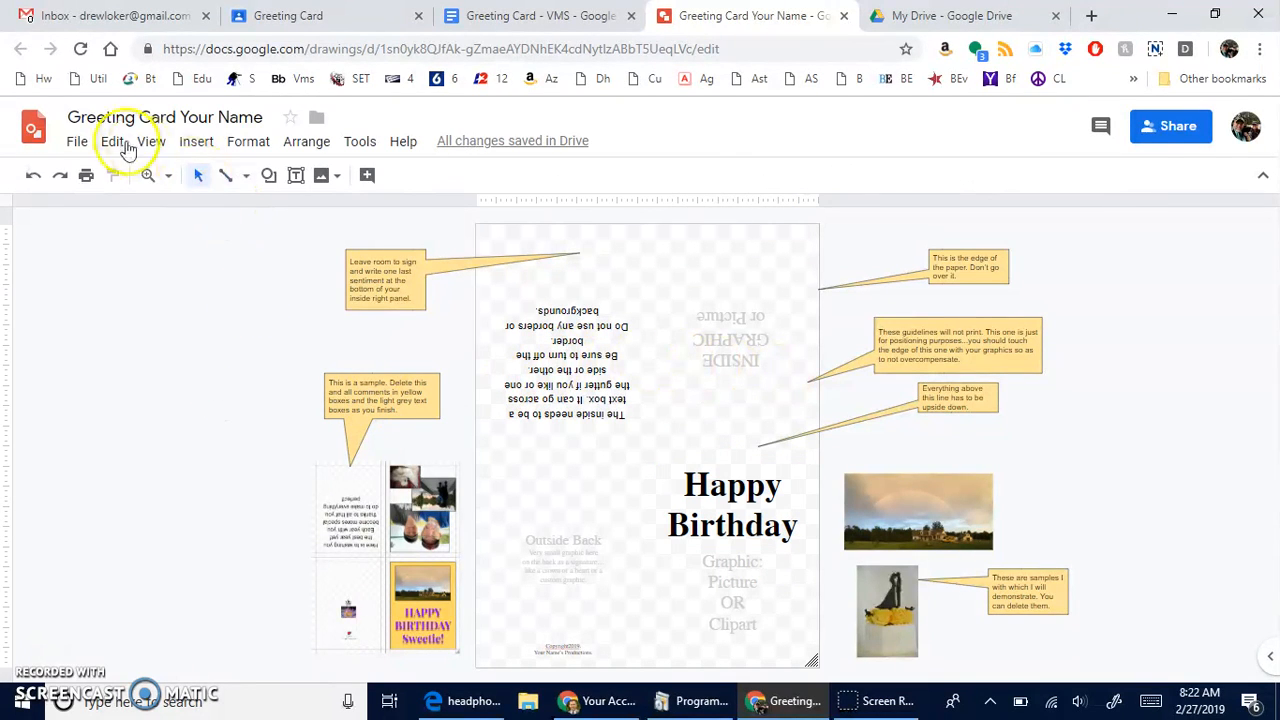
Show the layout guides on the card drawing.
left_click(151, 143)
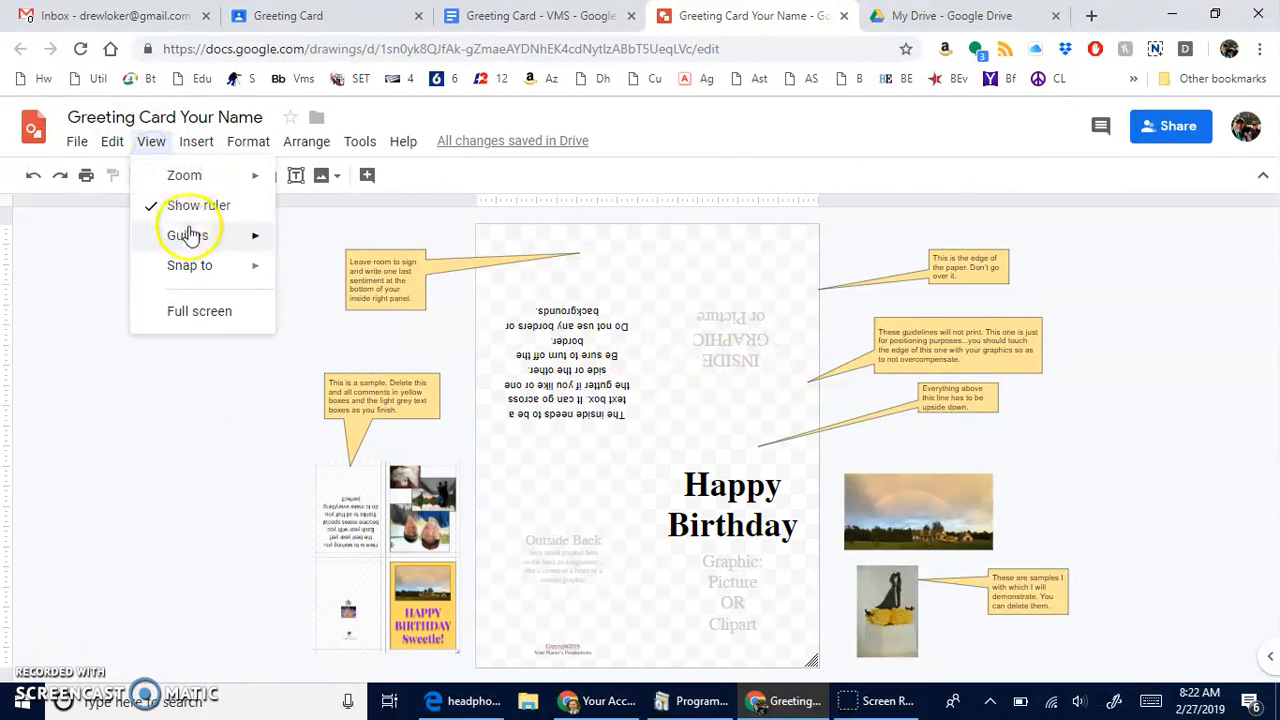
mouse_move(200, 236)
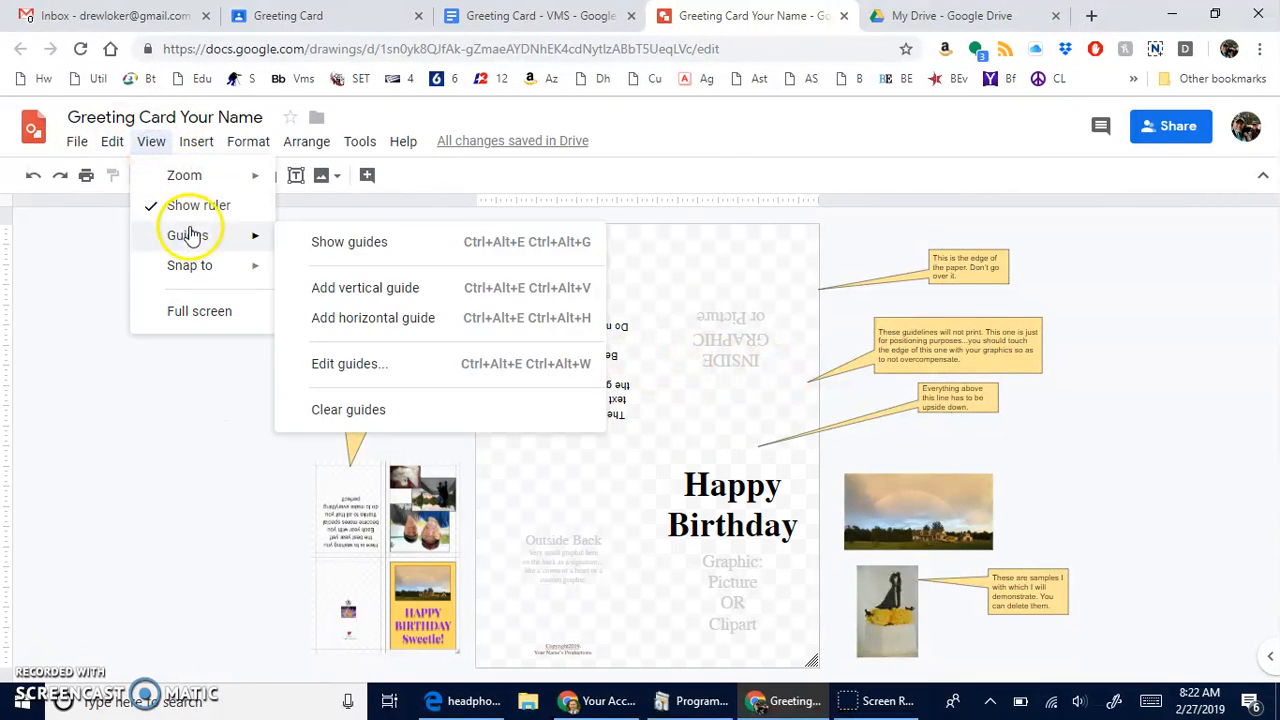
left_click(337, 250)
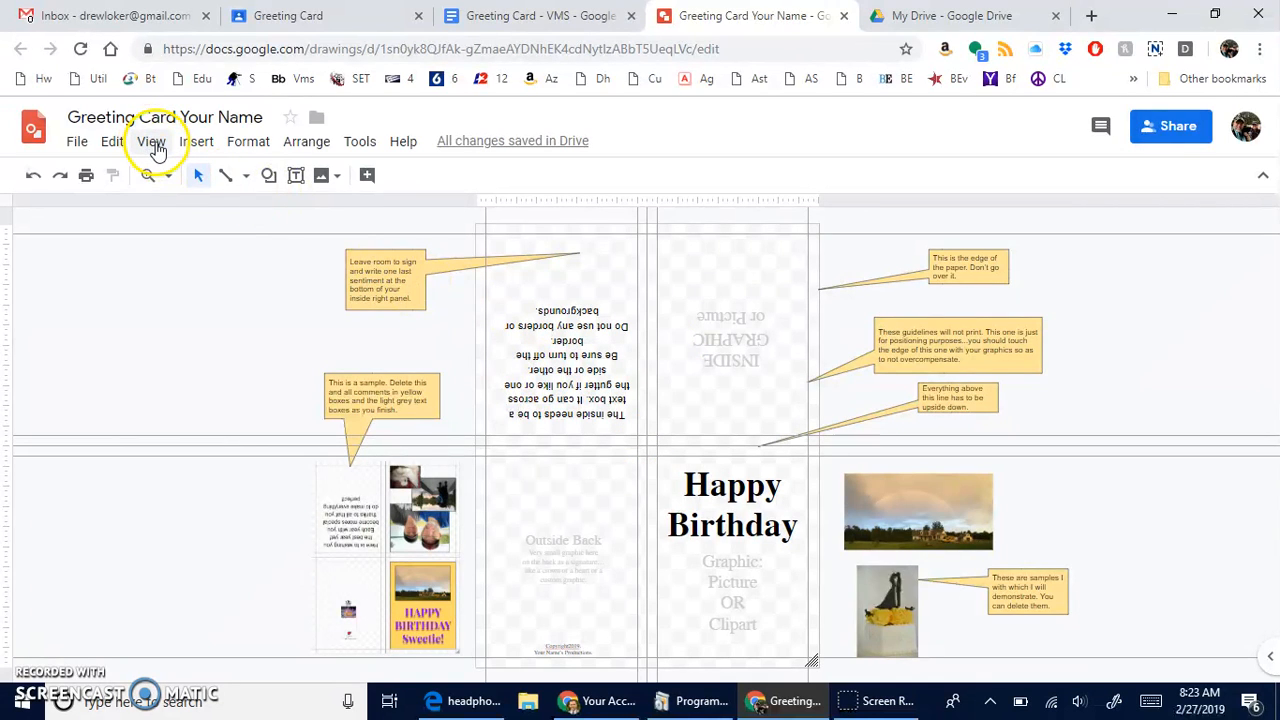
Hide the menus, search the available commands for "guide", and restore the menus.
left_click(153, 145)
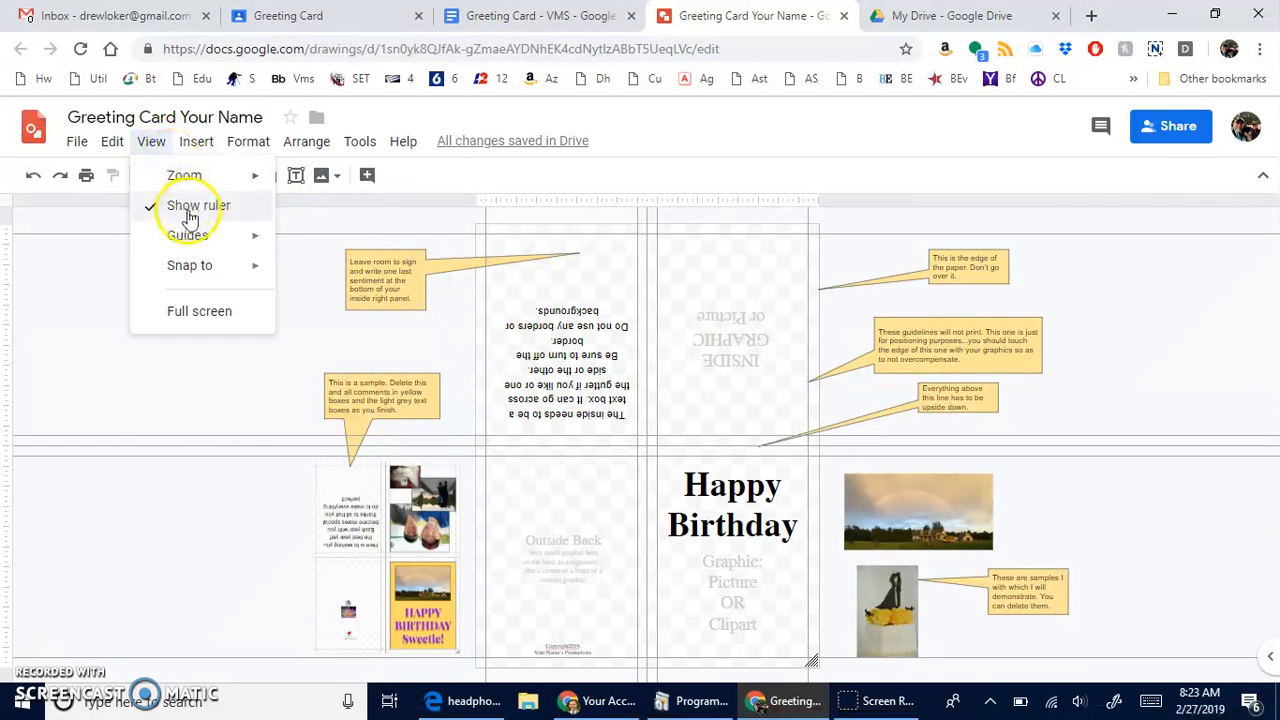
mouse_move(189, 243)
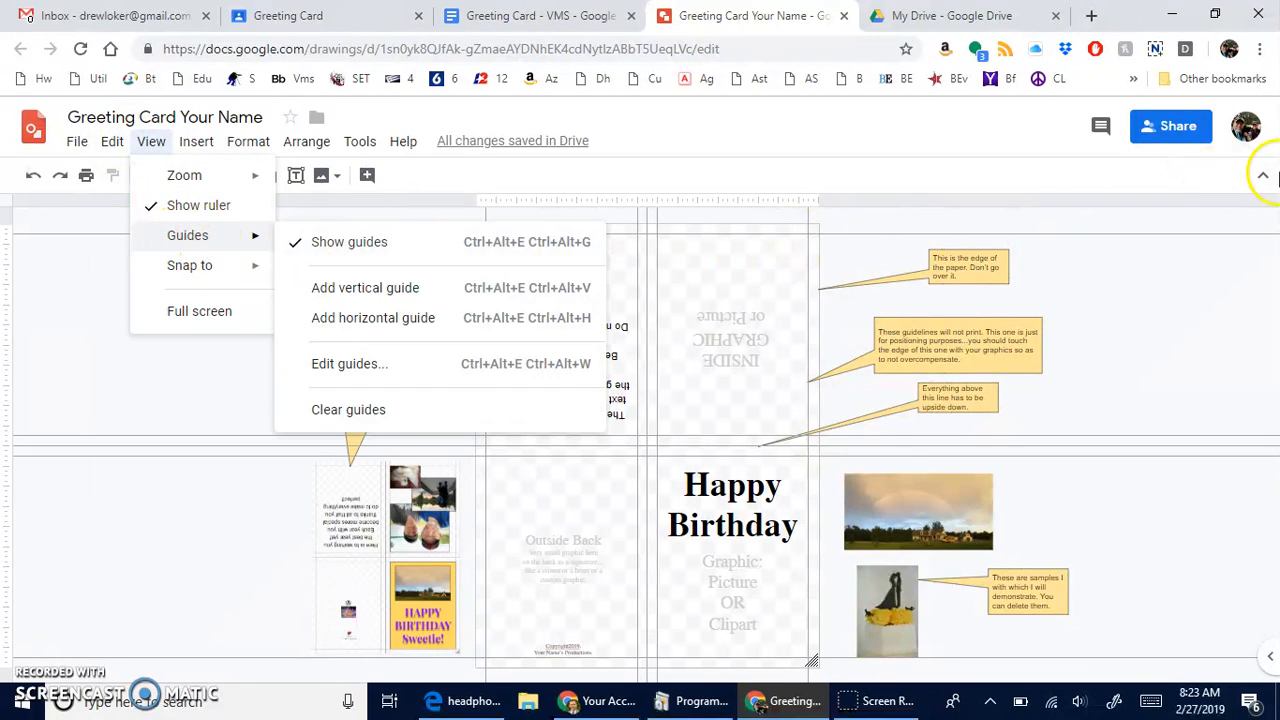
left_click(1263, 175)
left_click(1263, 175)
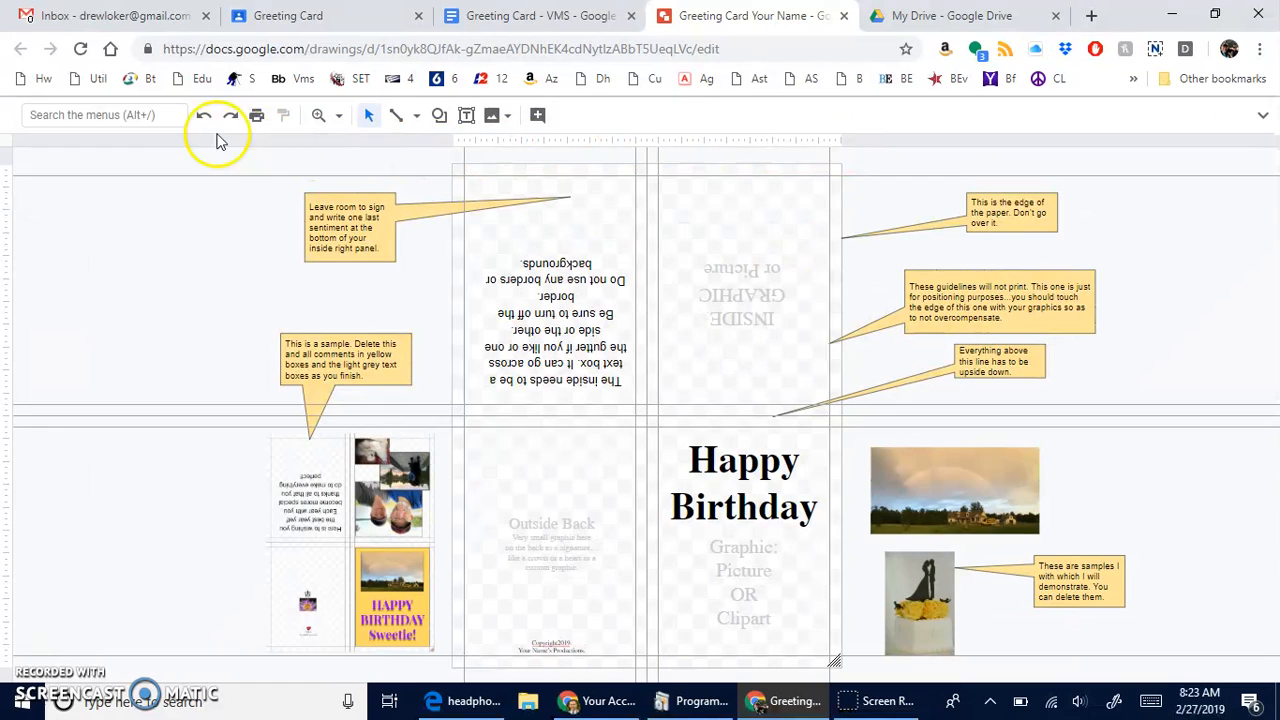
left_click(153, 115)
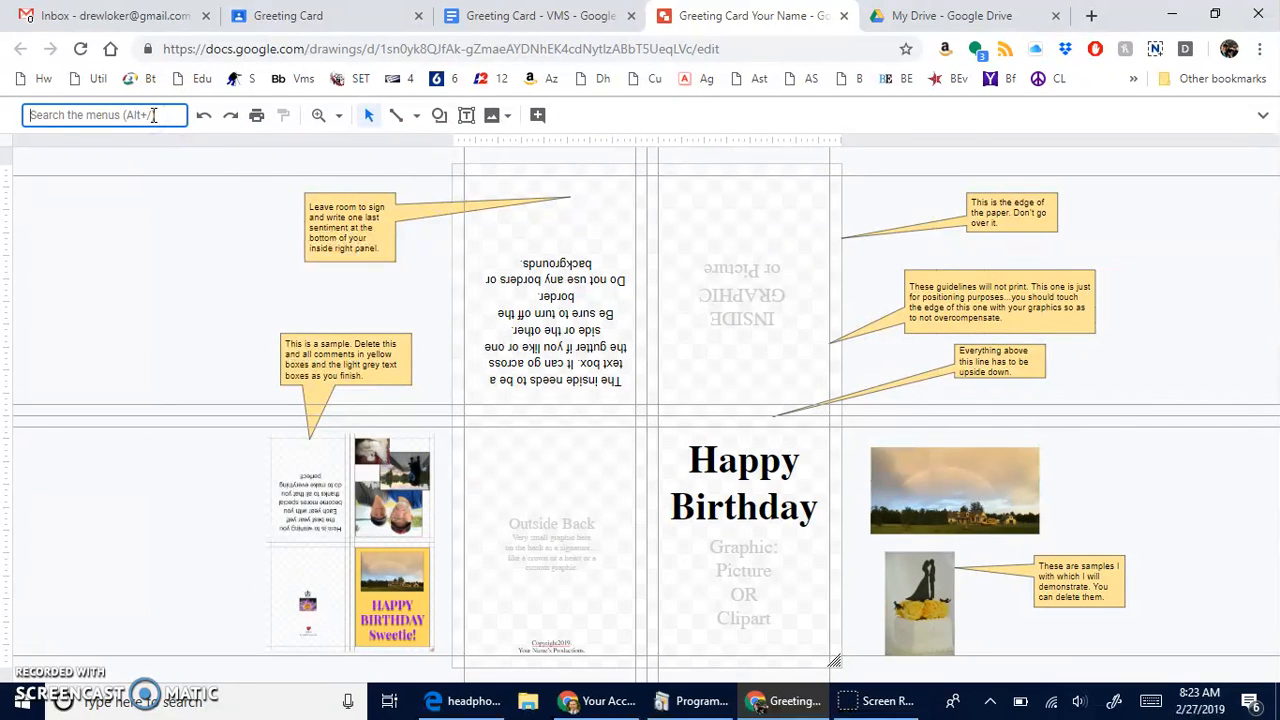
type("guide")
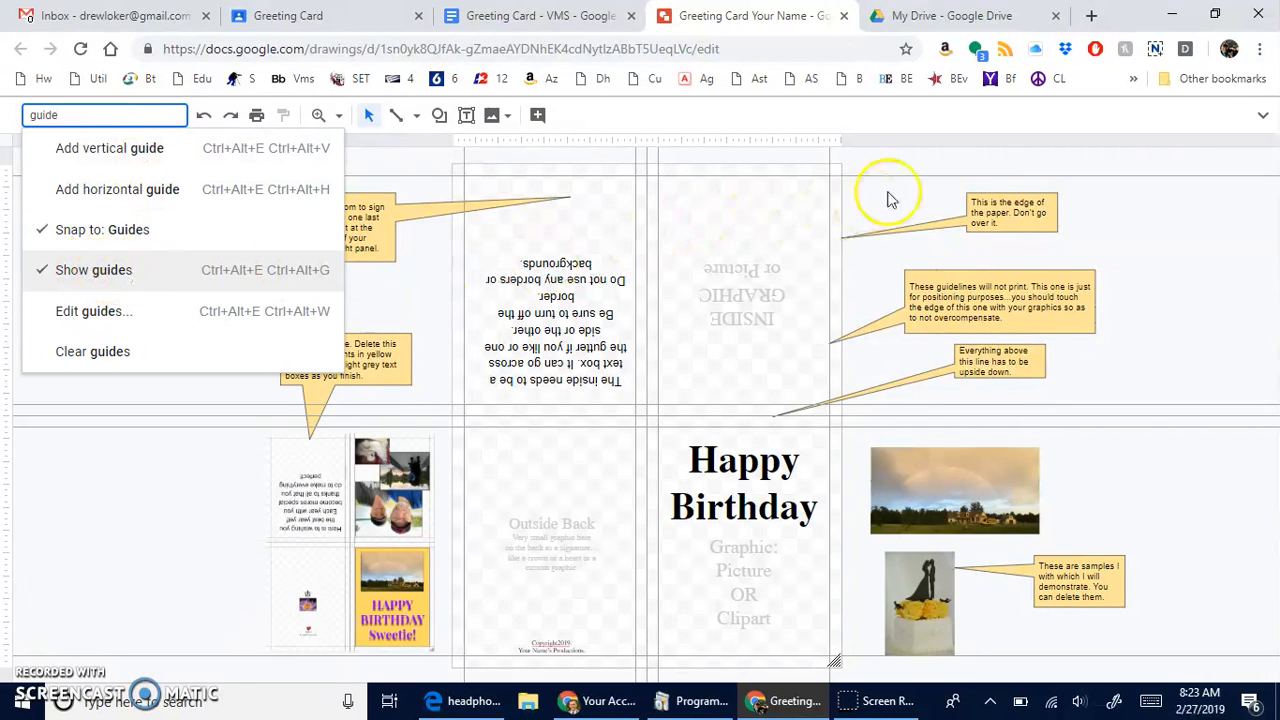
left_click(1036, 122)
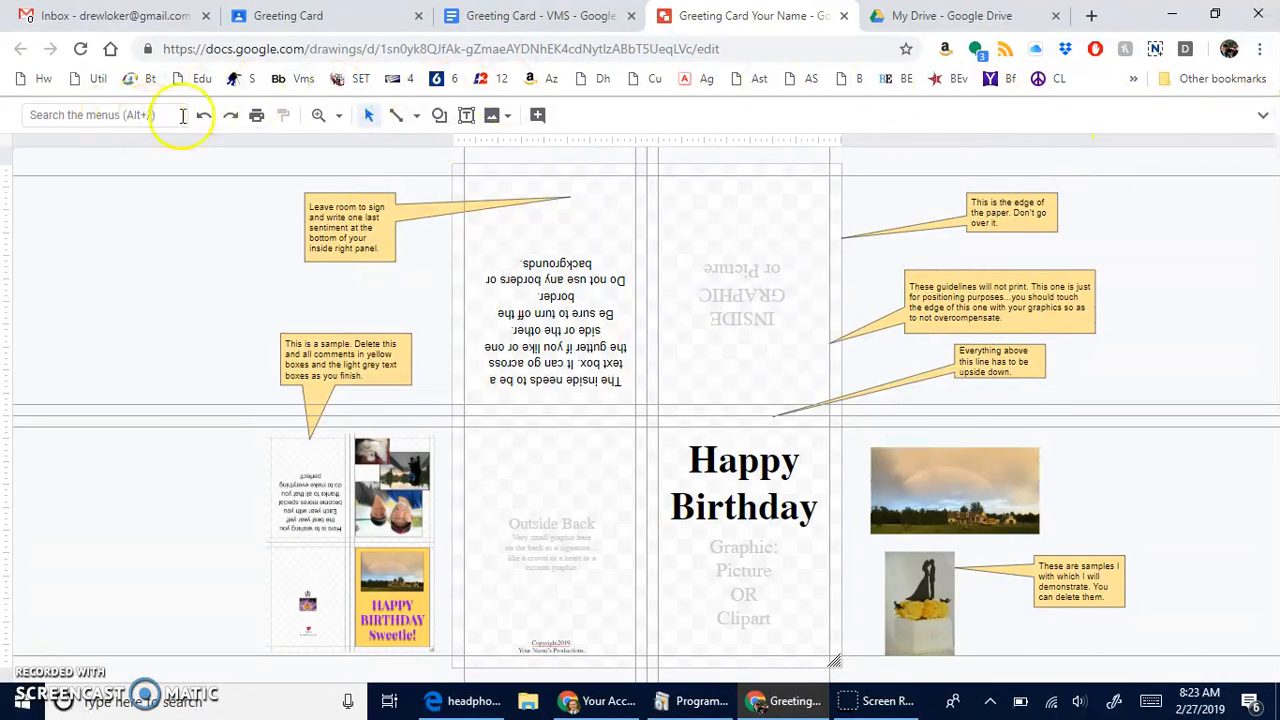
left_click(1258, 119)
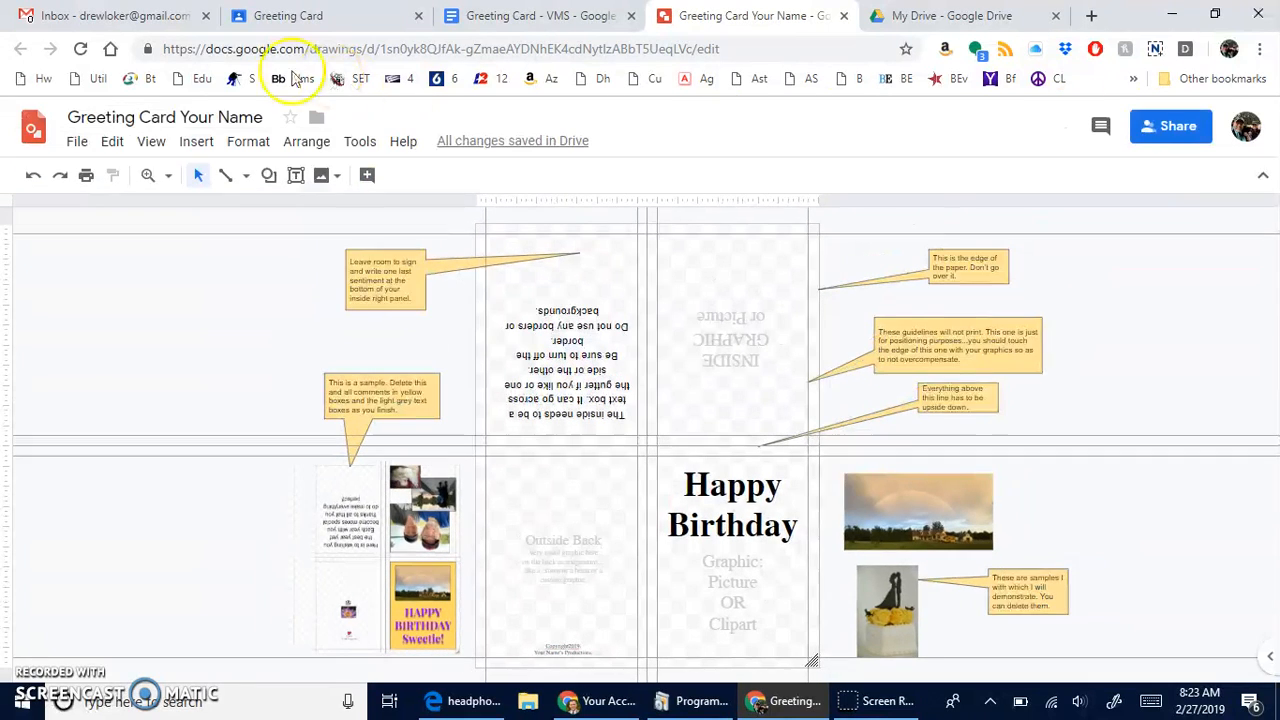
left_click(150, 142)
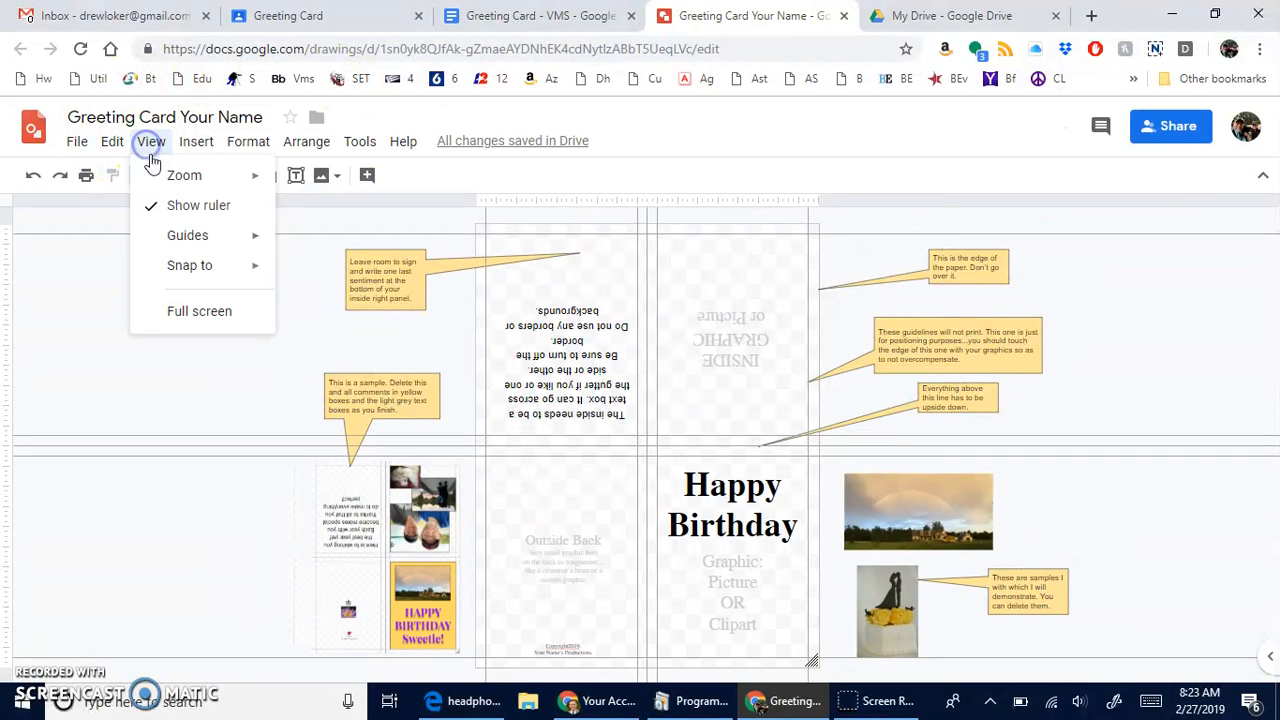
mouse_move(185, 243)
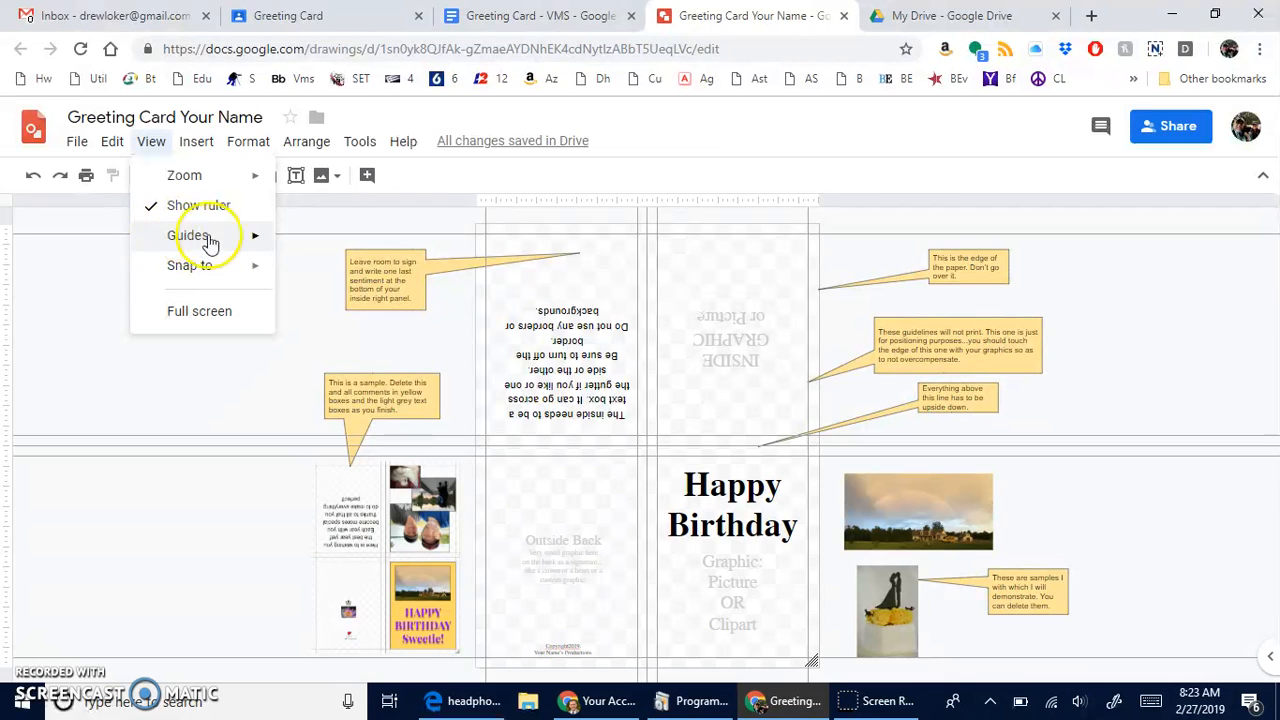
left_click(77, 145)
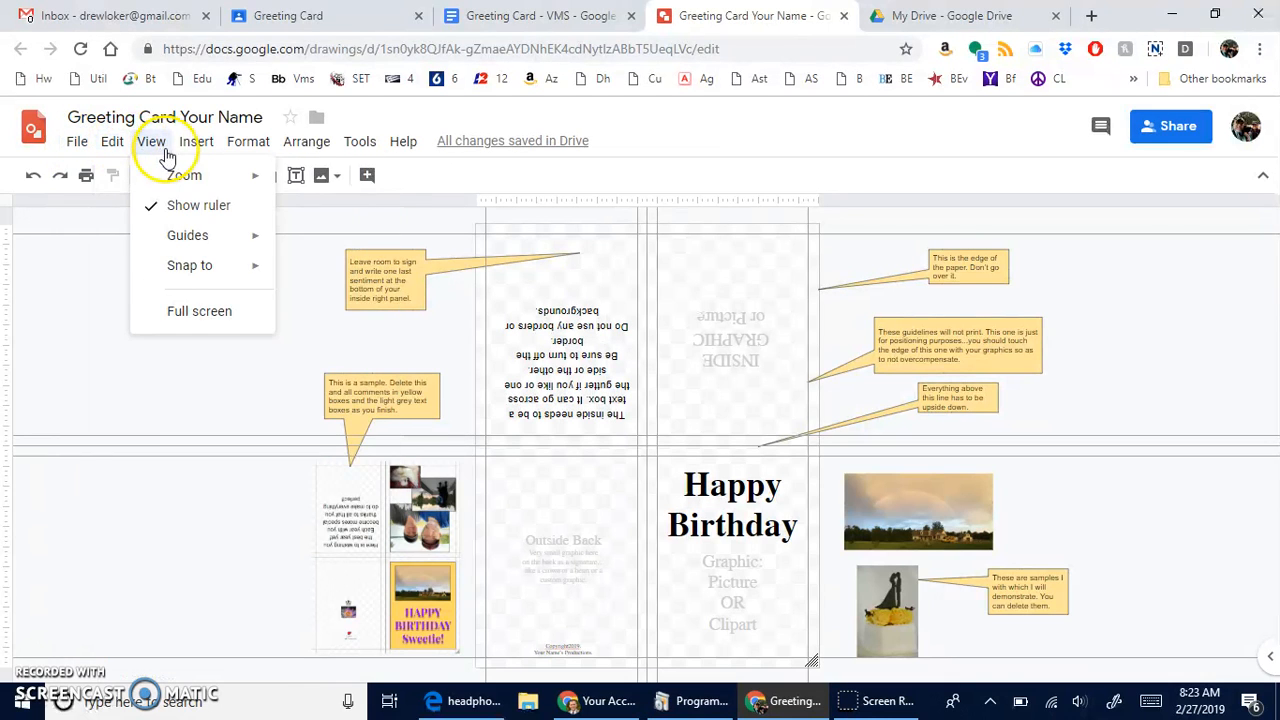
mouse_move(205, 152)
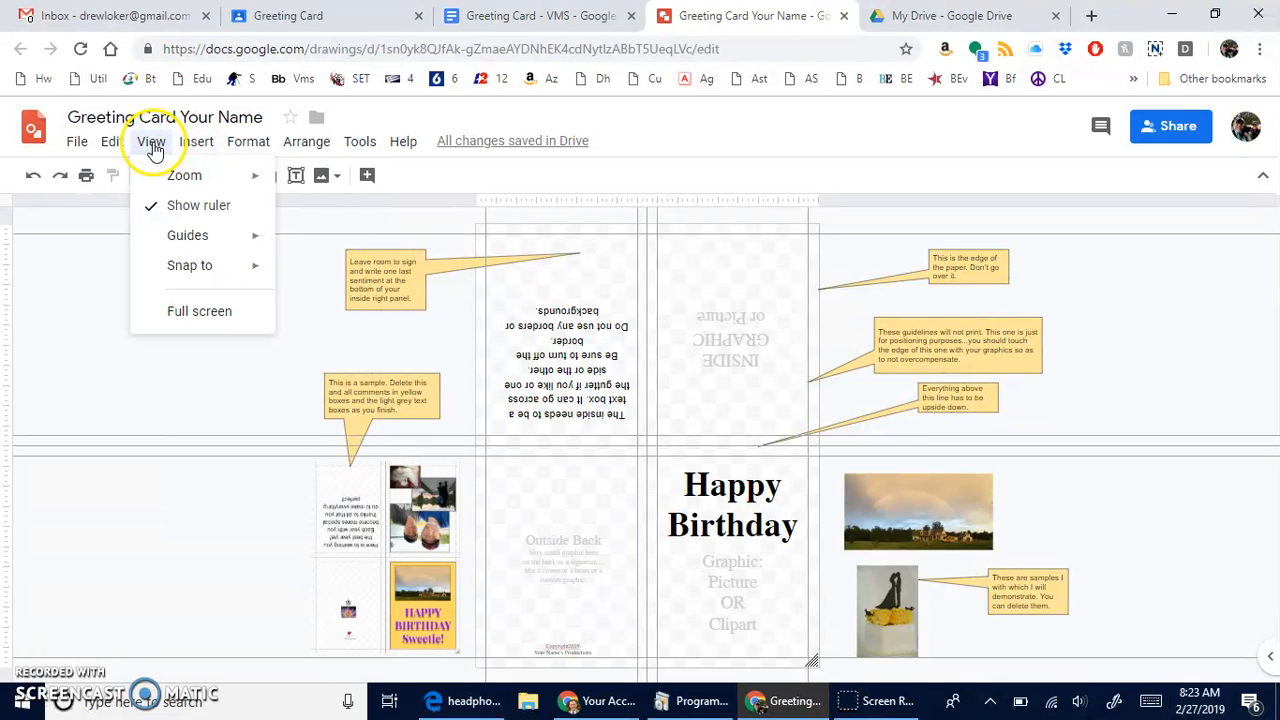
mouse_move(235, 246)
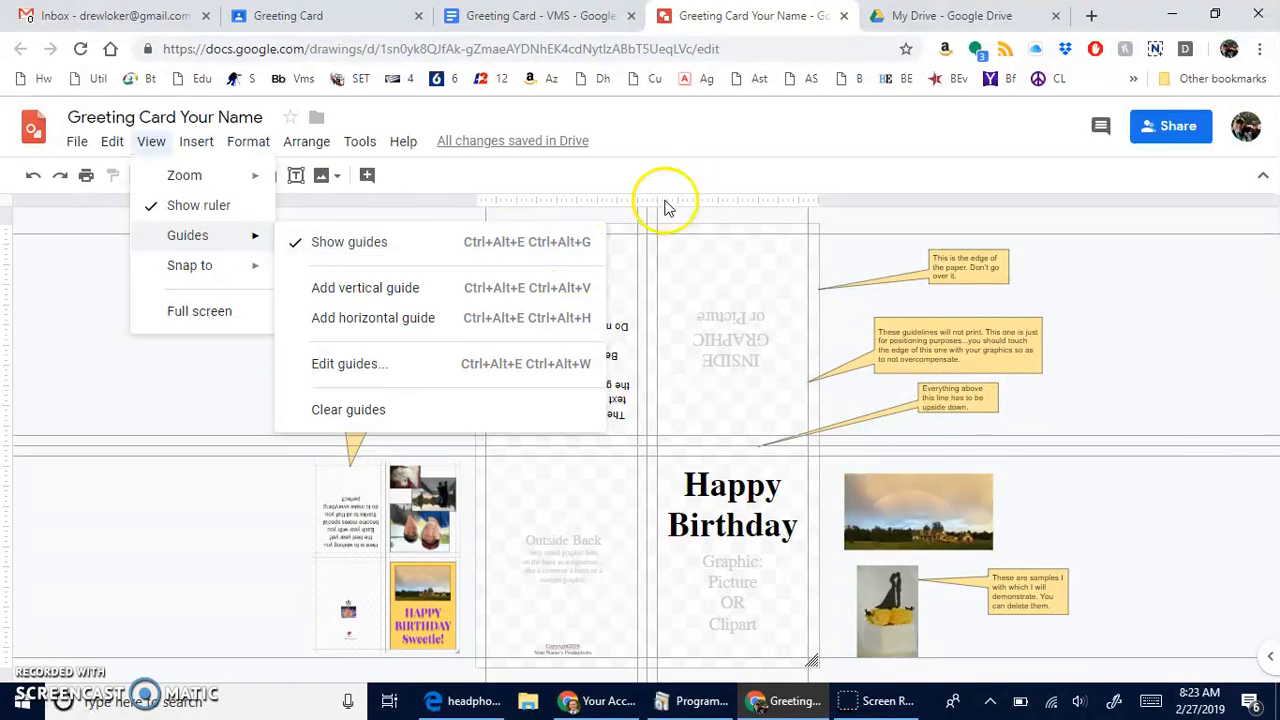
left_click(711, 182)
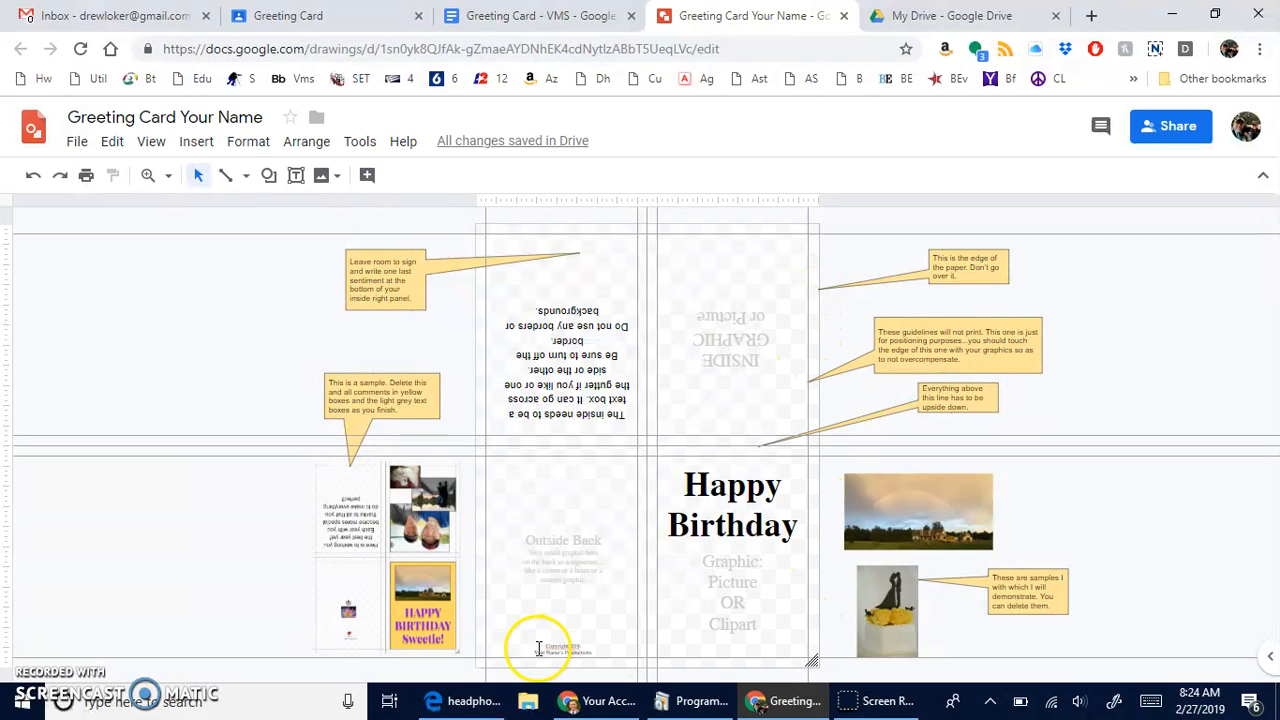
Try widening the Happy Birthday text box past the front panel's side guides, and undo the widening.
left_click(926, 512)
left_click(733, 500)
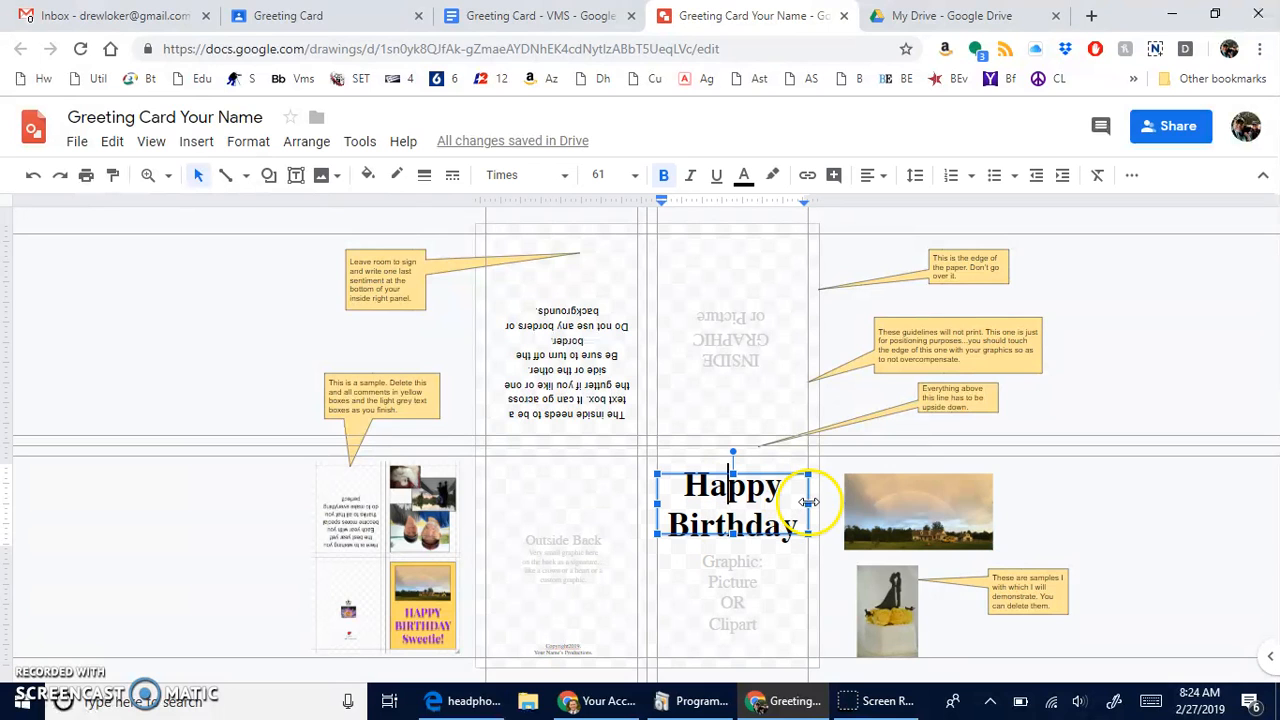
left_click_drag(809, 503, 819, 503)
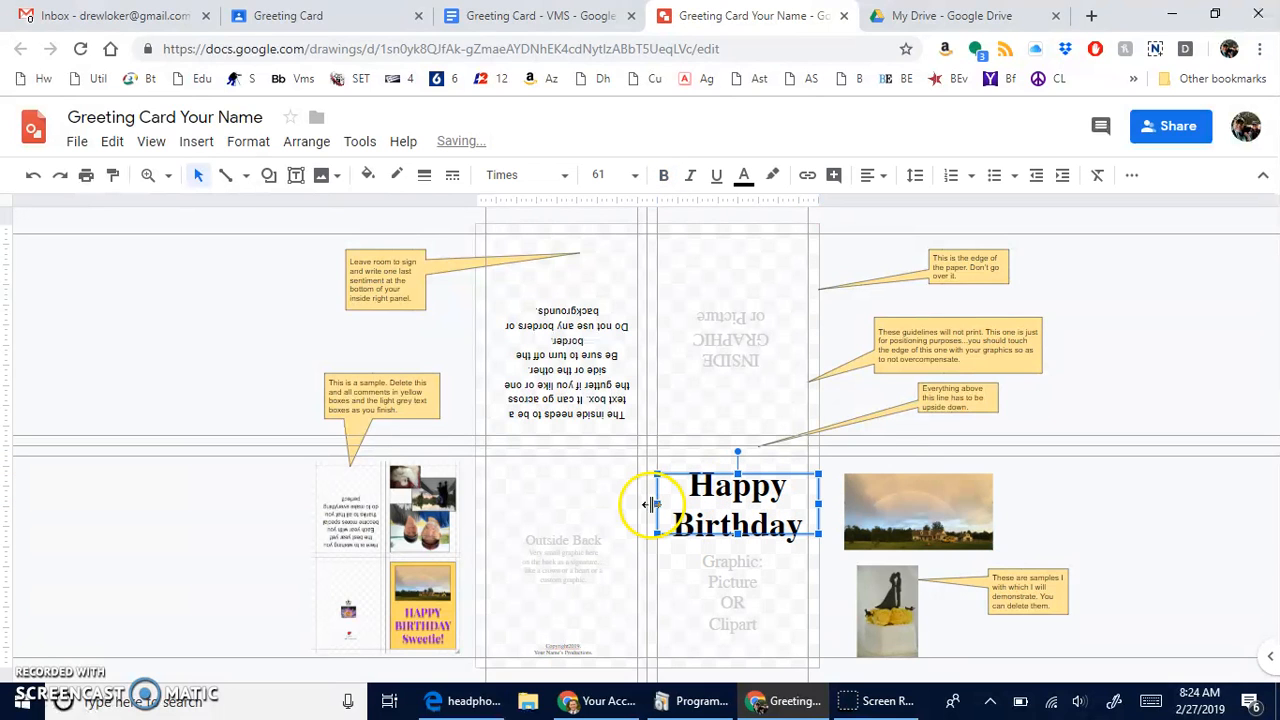
left_click_drag(661, 504, 650, 505)
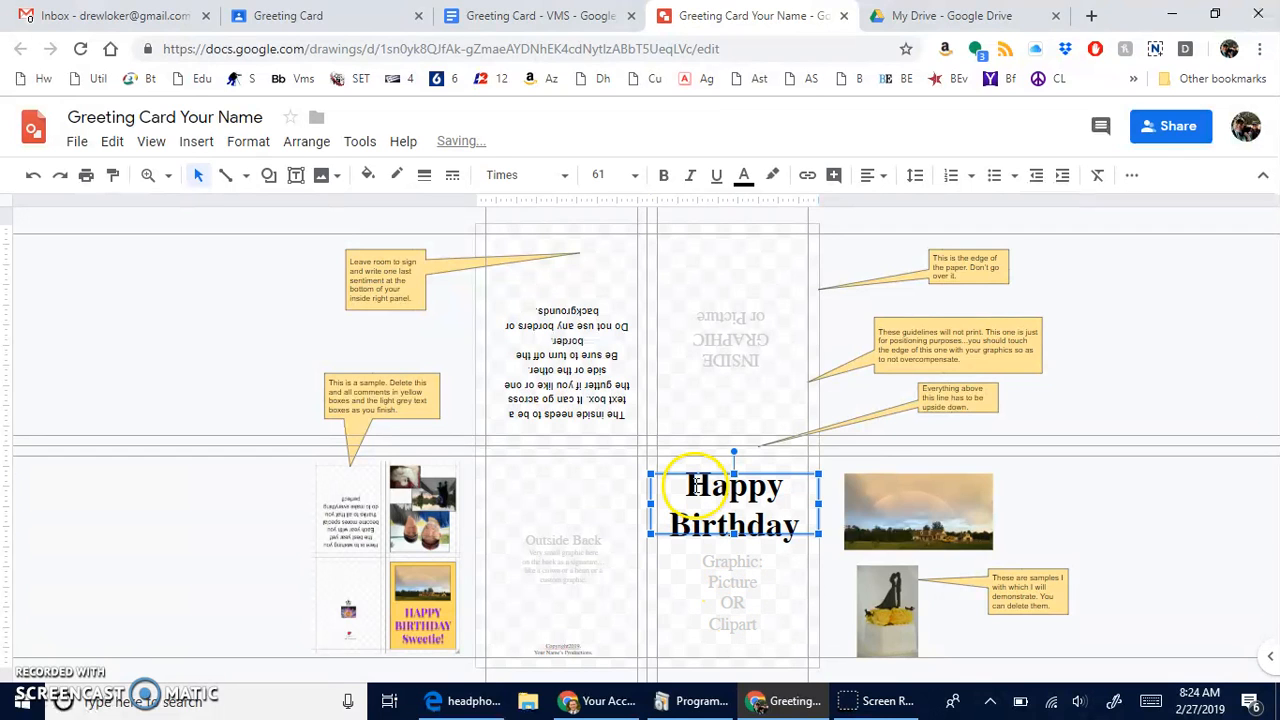
key("ctrl+z")
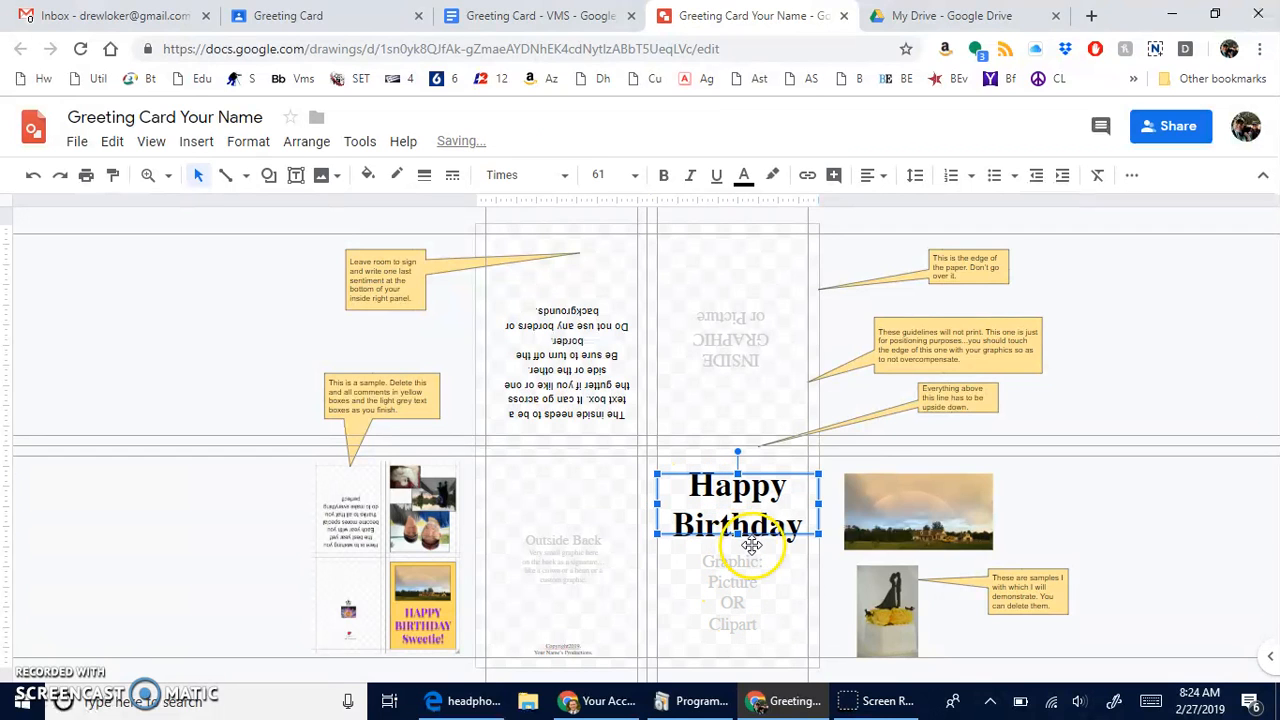
Enlarge the font of the entire Happy Birthday title to size 70.
left_click(774, 510)
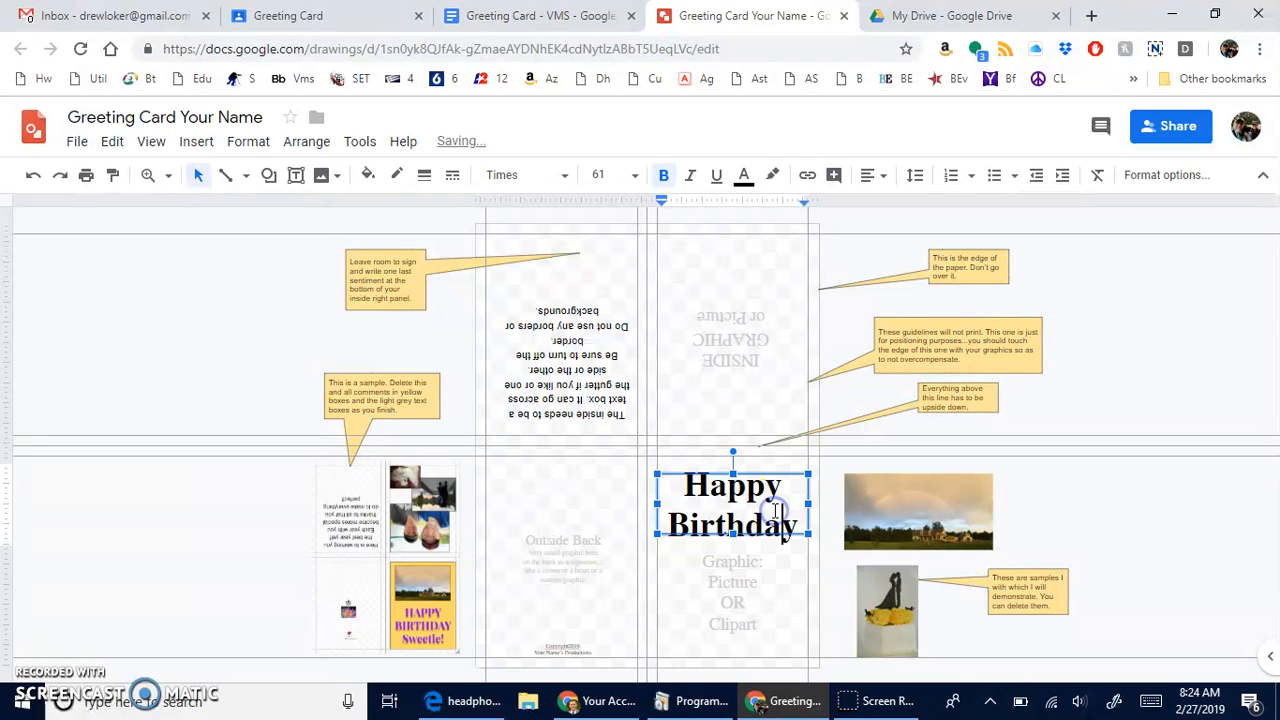
key("ctrl+a")
key("ctrl+shift+period")
key("ctrl+shift+period")
key("ctrl+shift+period")
key("ctrl+shift+period")
key("ctrl+shift+period")
key("ctrl+shift+period")
key("ctrl+shift+period")
key("ctrl+shift+period")
key("ctrl+shift+period")
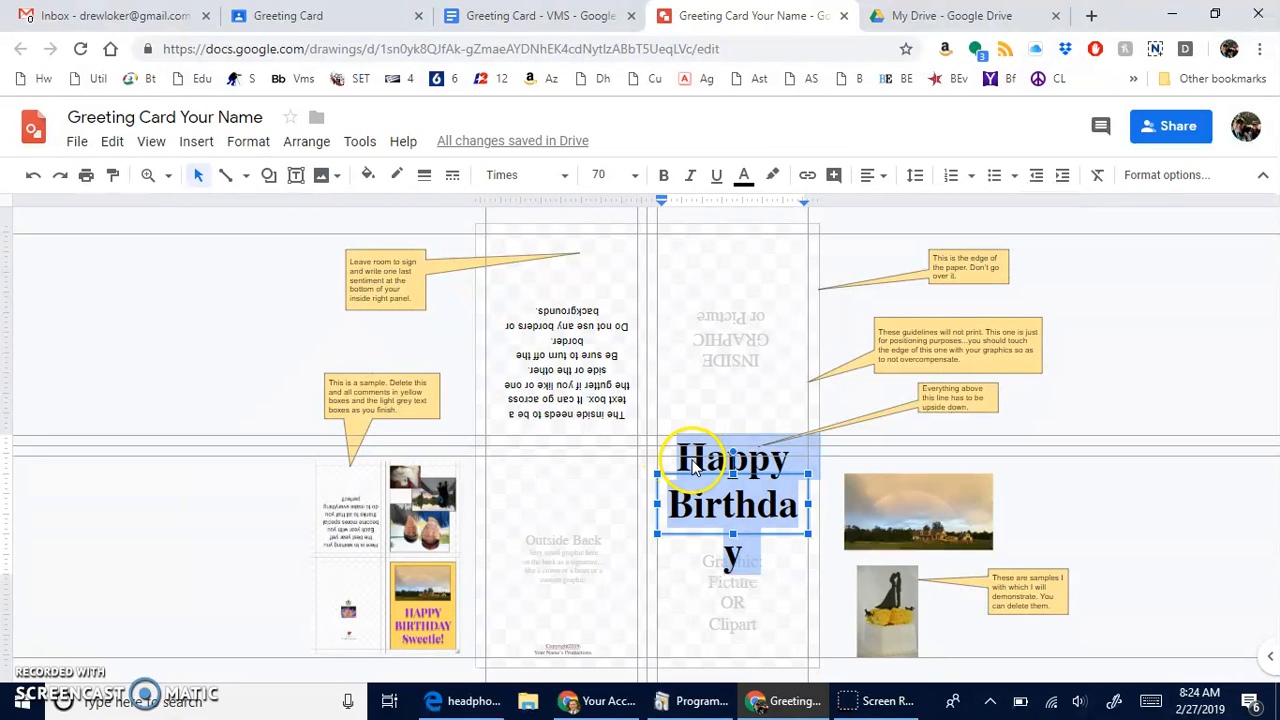
Reduce the font size of the entire Happy Birthday title to 64 and deselect the text.
key("ctrl+shift+comma")
key("ctrl+shift+comma")
key("ctrl+shift+comma")
key("ctrl+shift+comma")
key("ctrl+shift+comma")
key("ctrl+shift+comma")
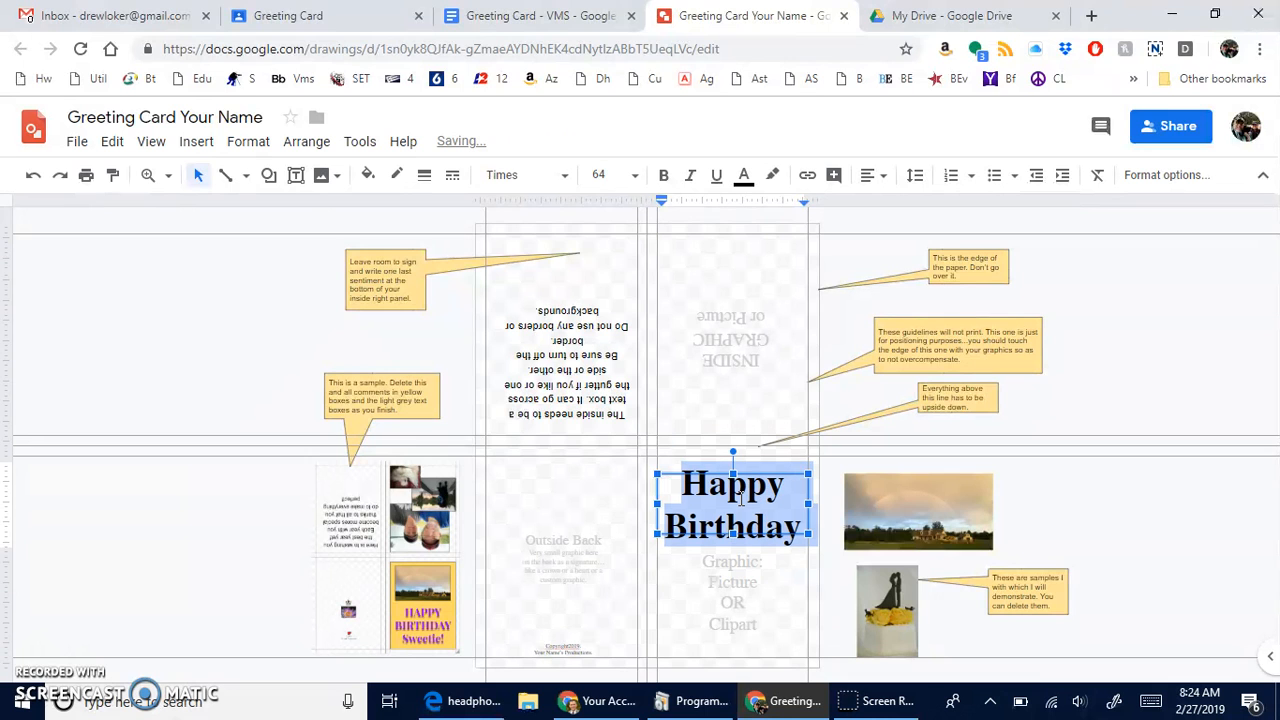
left_click(1078, 506)
left_click(821, 541)
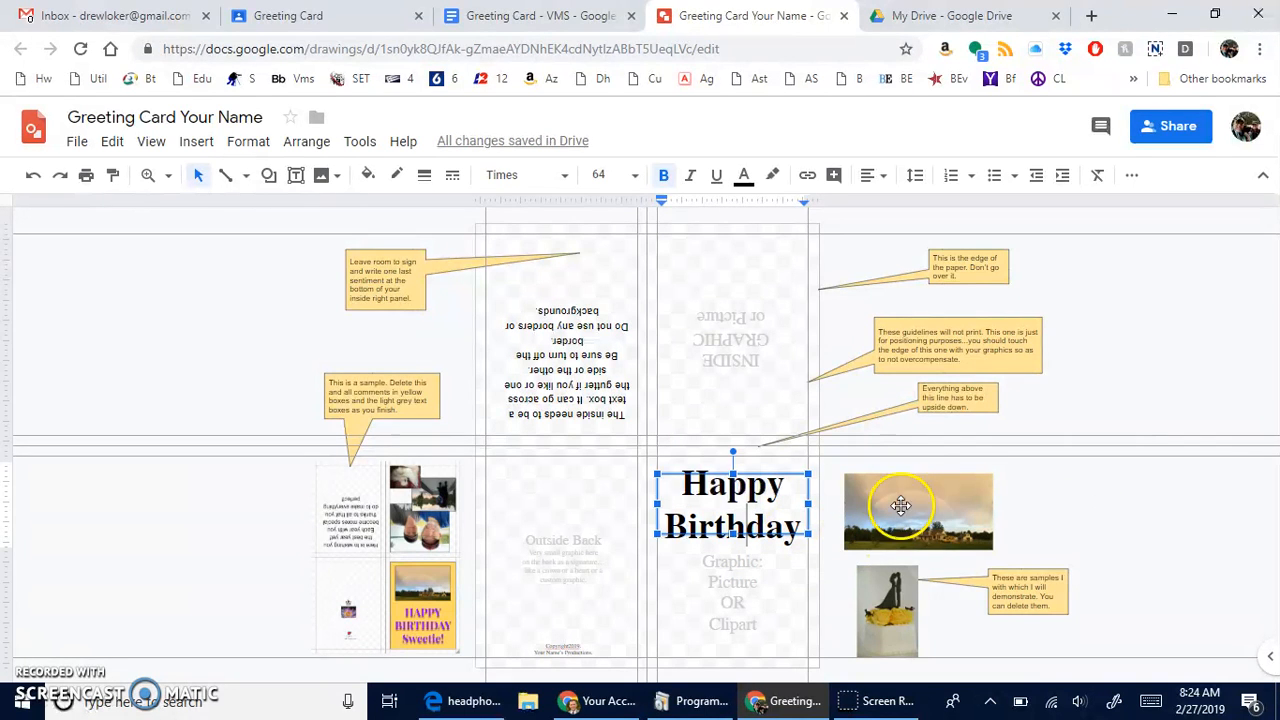
Delete the grey "Graphic: Picture OR Clipart" placeholder below the front title.
left_click(930, 478)
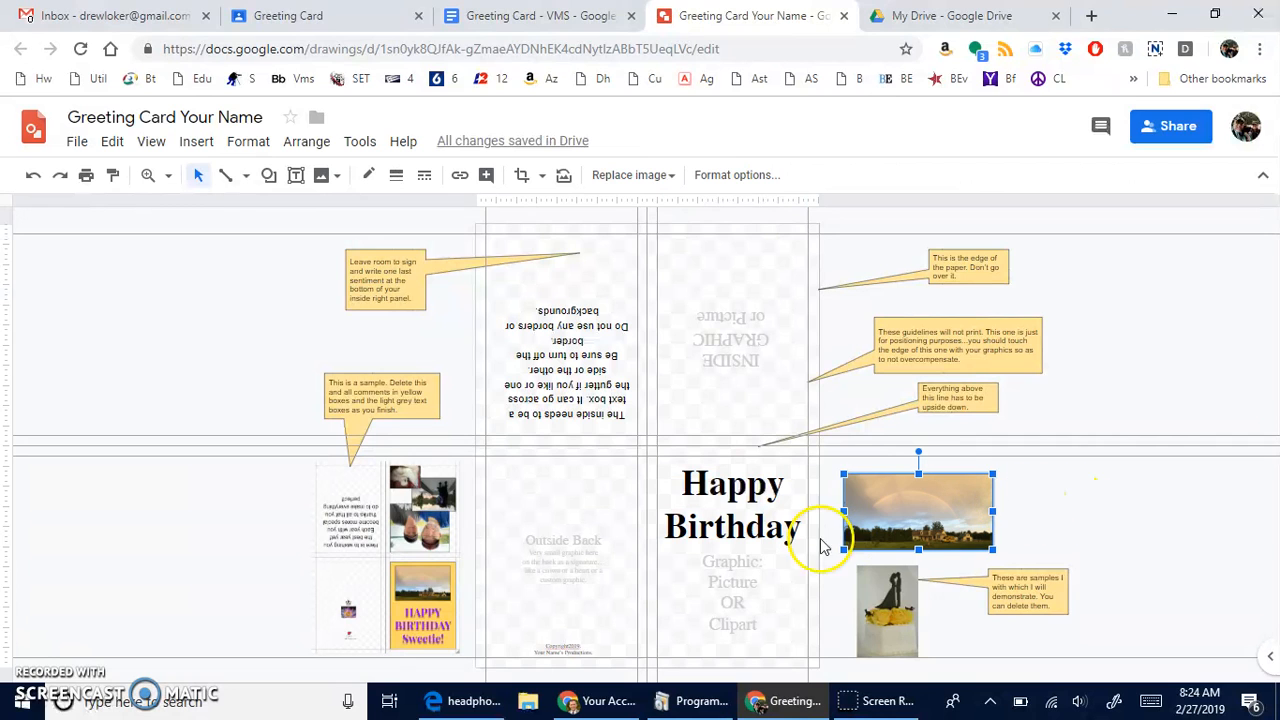
left_click(722, 582)
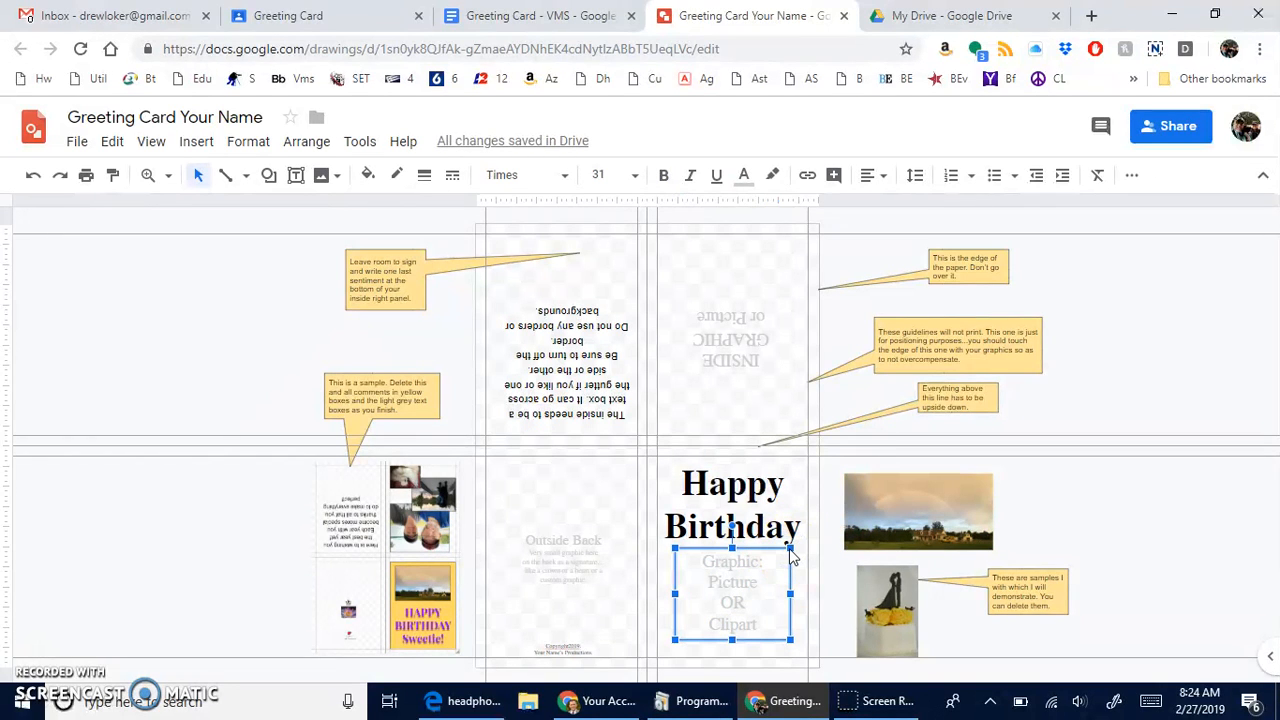
key("Delete")
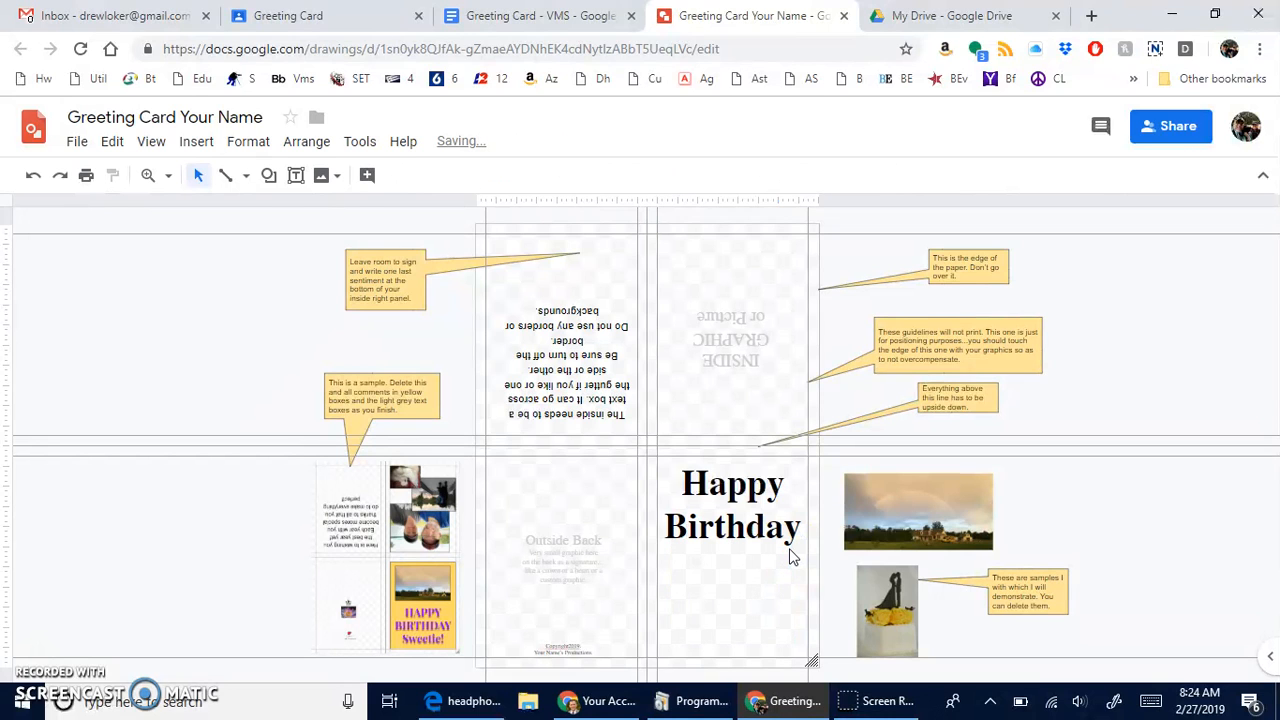
Move the rainbow photo below the Happy Birthday title, try enlarging it, and resize it to fit between the front panel's guides.
left_click(940, 516)
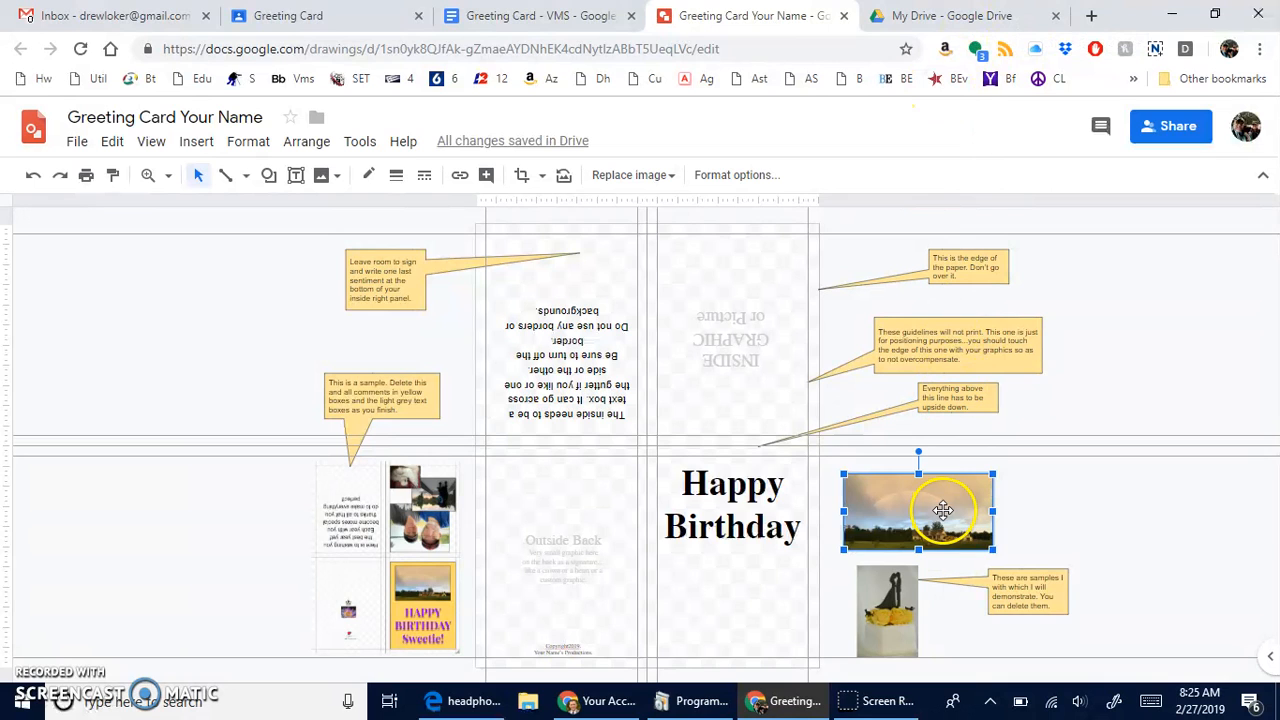
left_click_drag(888, 547, 754, 620)
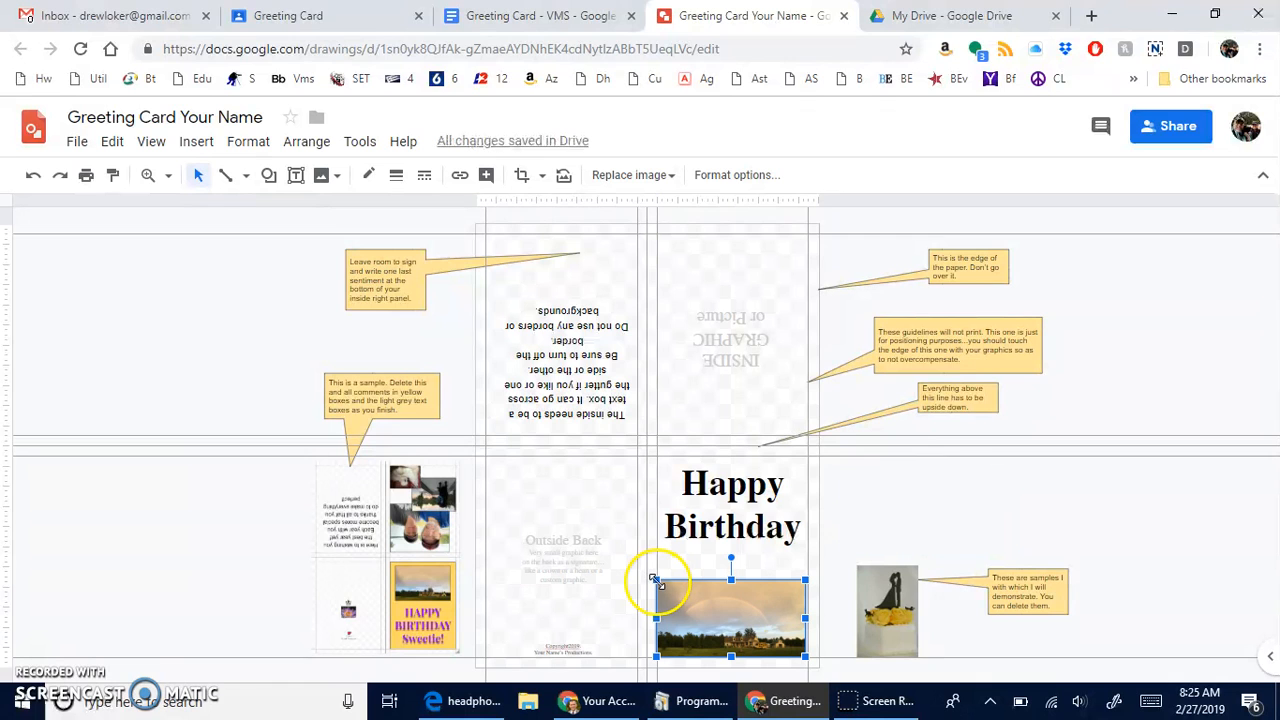
left_click_drag(655, 580, 418, 331)
left_click_drag(730, 519, 789, 481)
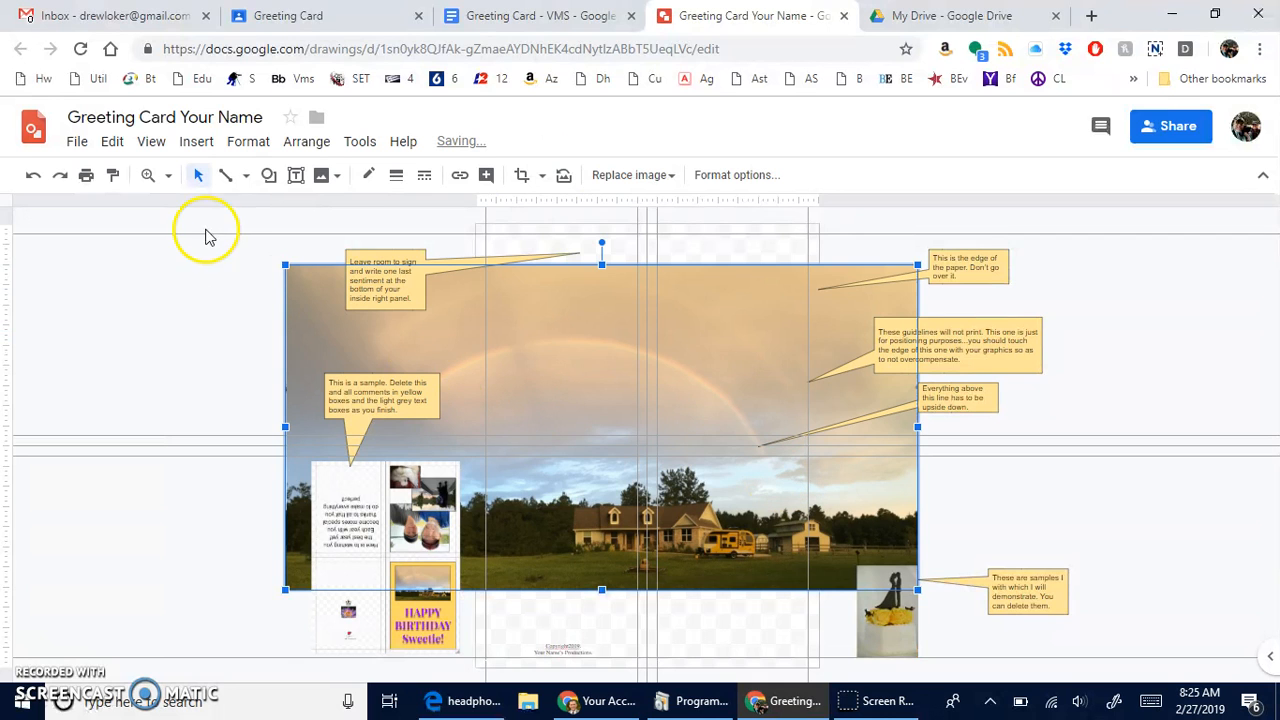
left_click_drag(285, 263, 689, 572)
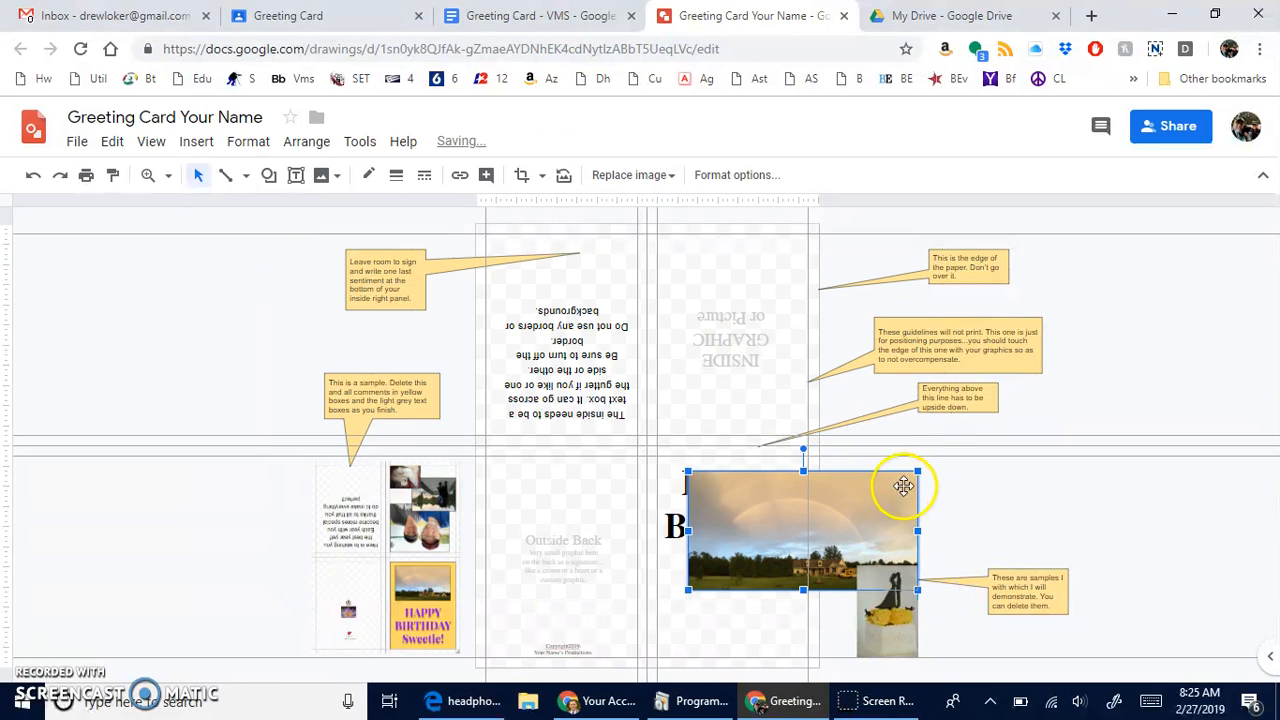
left_click_drag(825, 565, 839, 592)
left_click_drag(887, 539, 806, 580)
left_click(1000, 515)
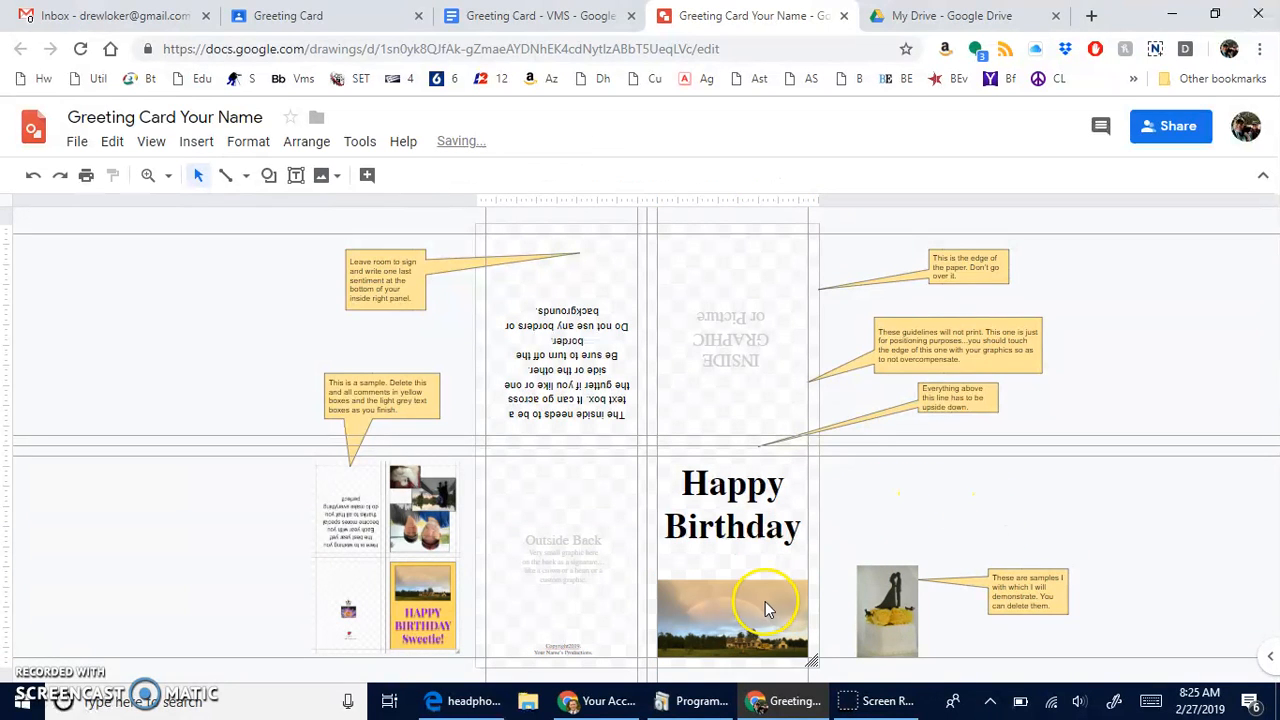
Move the rainbow photo up closer to the title and enlarge it slightly past the front panel's side guides.
left_click(765, 608)
left_click_drag(760, 617, 708, 580)
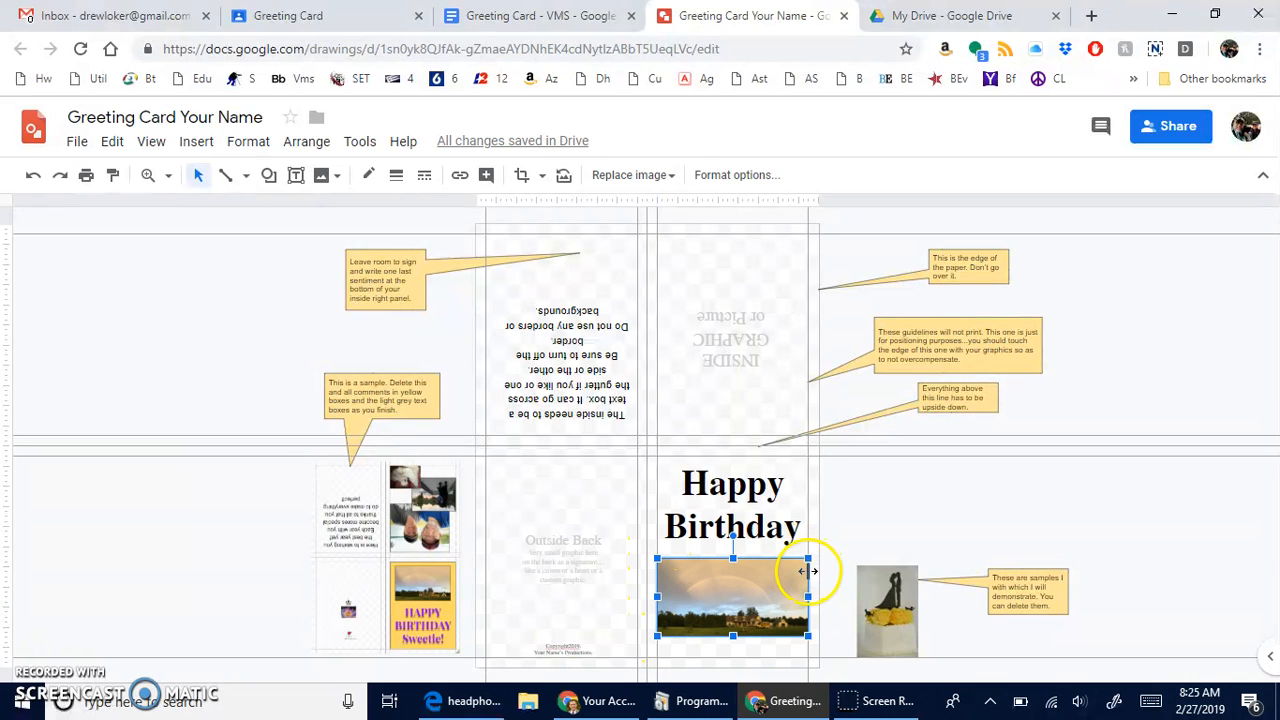
left_click_drag(810, 558, 813, 556)
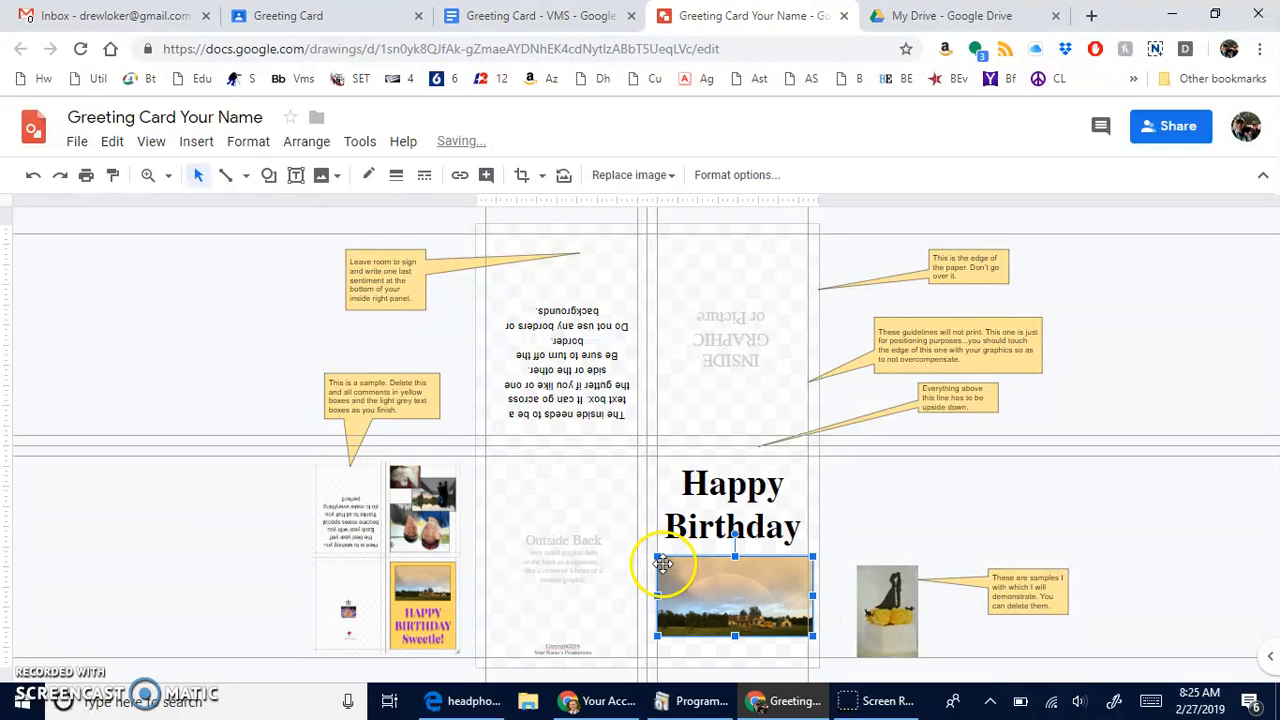
left_click_drag(658, 559, 649, 556)
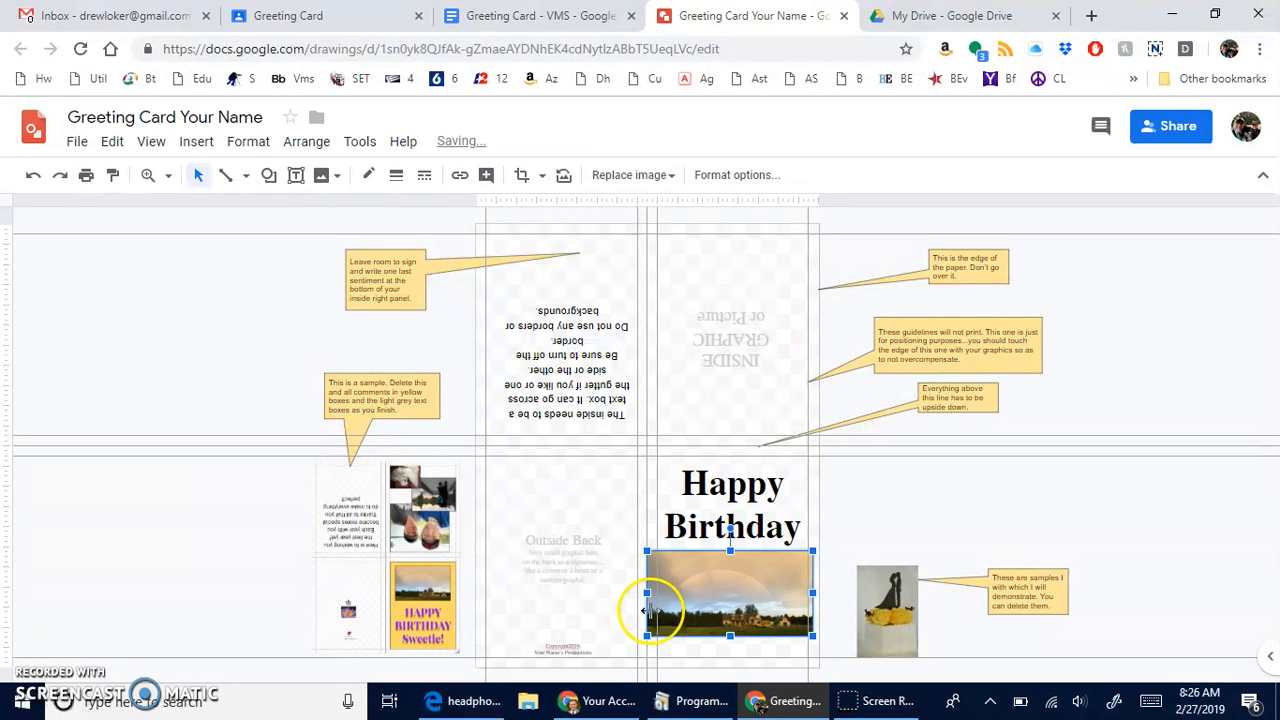
Try enlarging the rainbow photo further, and undo its enlargements back to the size that fits between the front panel's side guides.
left_click_drag(816, 638, 826, 642)
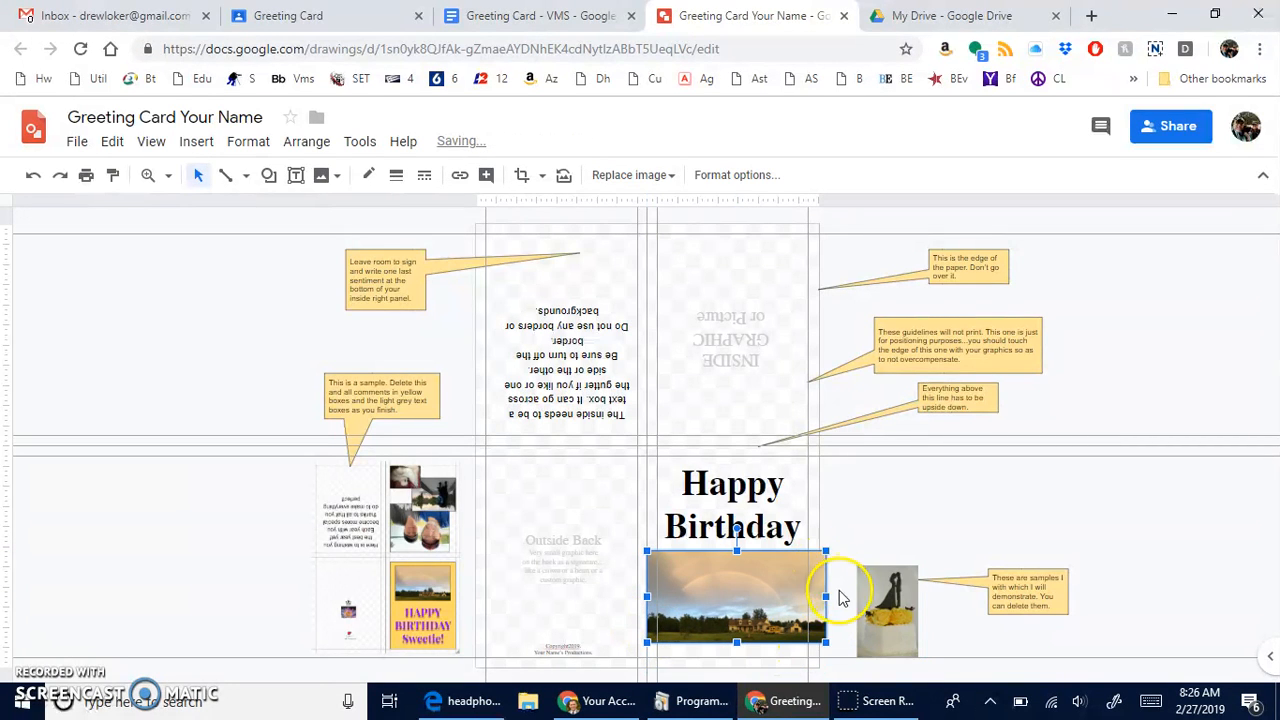
key("ctrl+z")
key("ctrl+z")
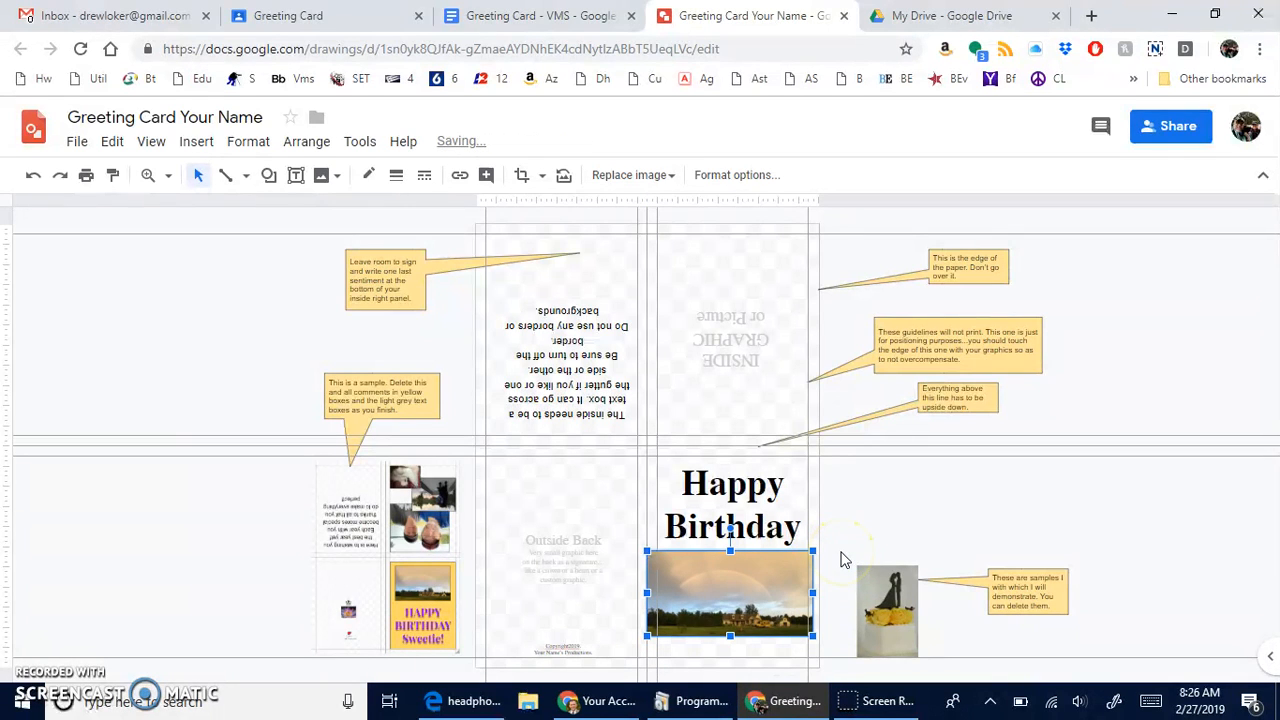
key("ctrl+z")
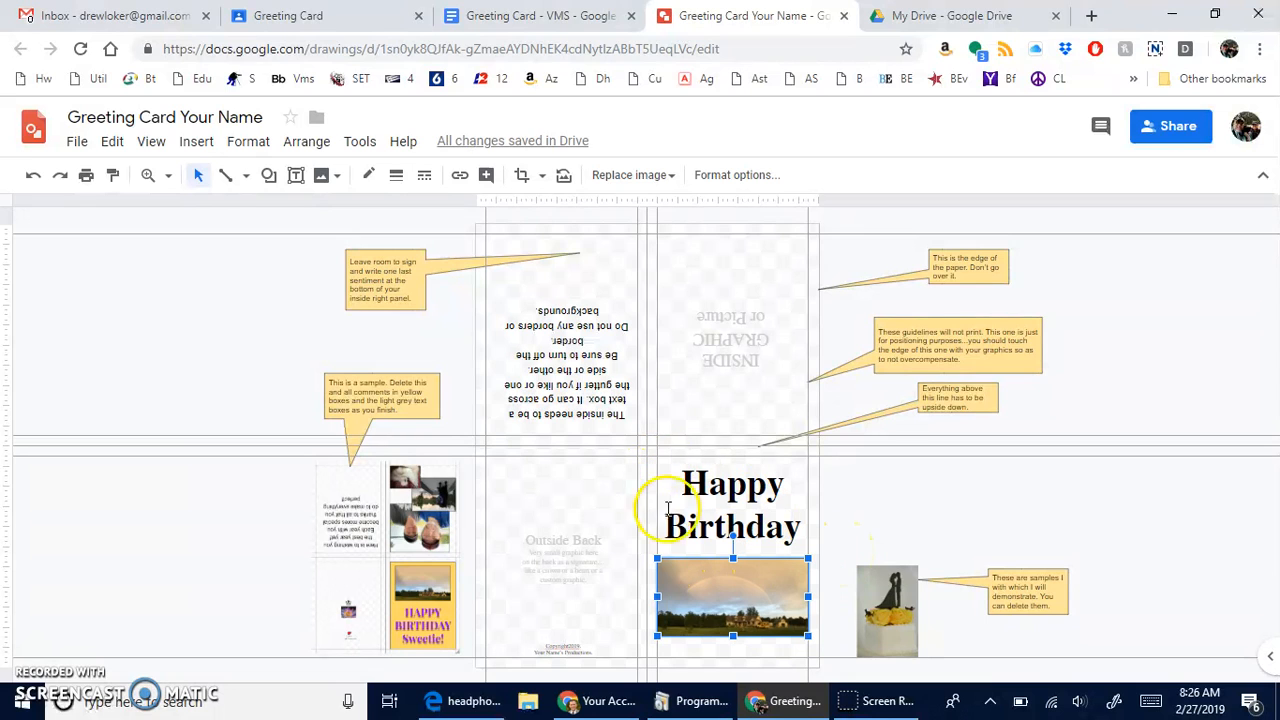
Nudge the rainbow photo down and back up to sit close below the Happy Birthday title, and keep it selected.
key("Down")
key("Down")
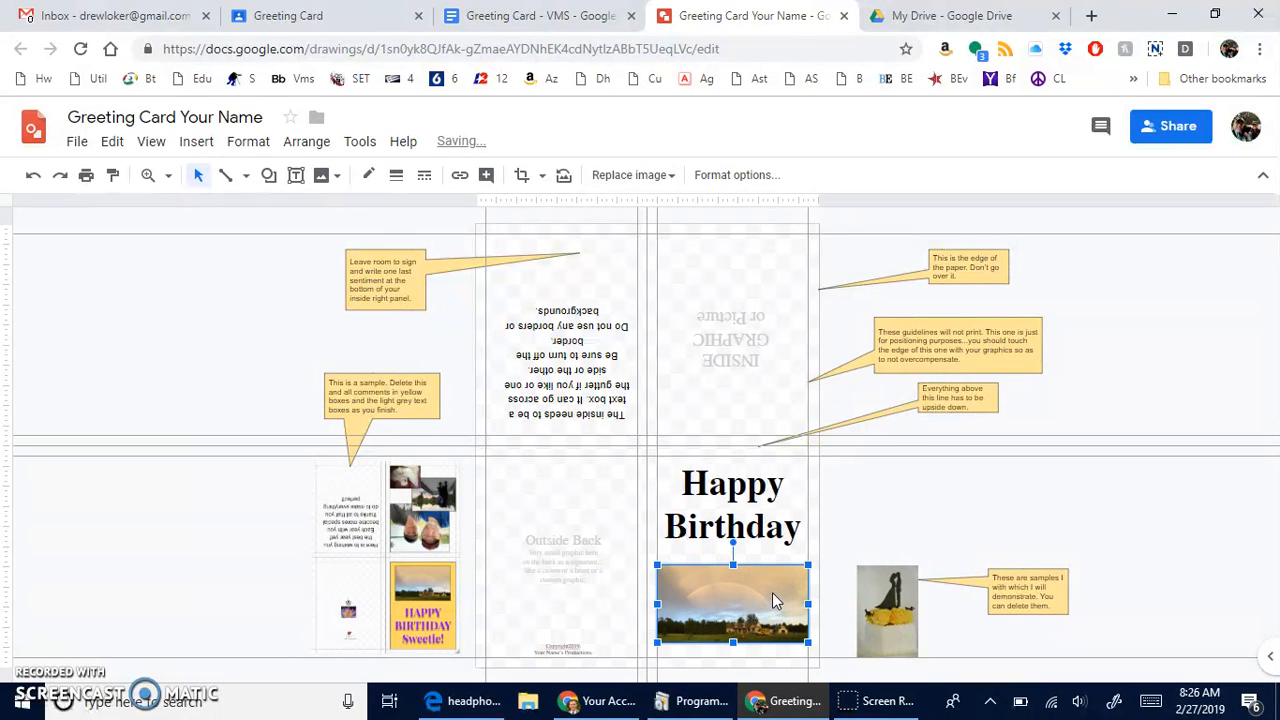
key("Down")
key("Down")
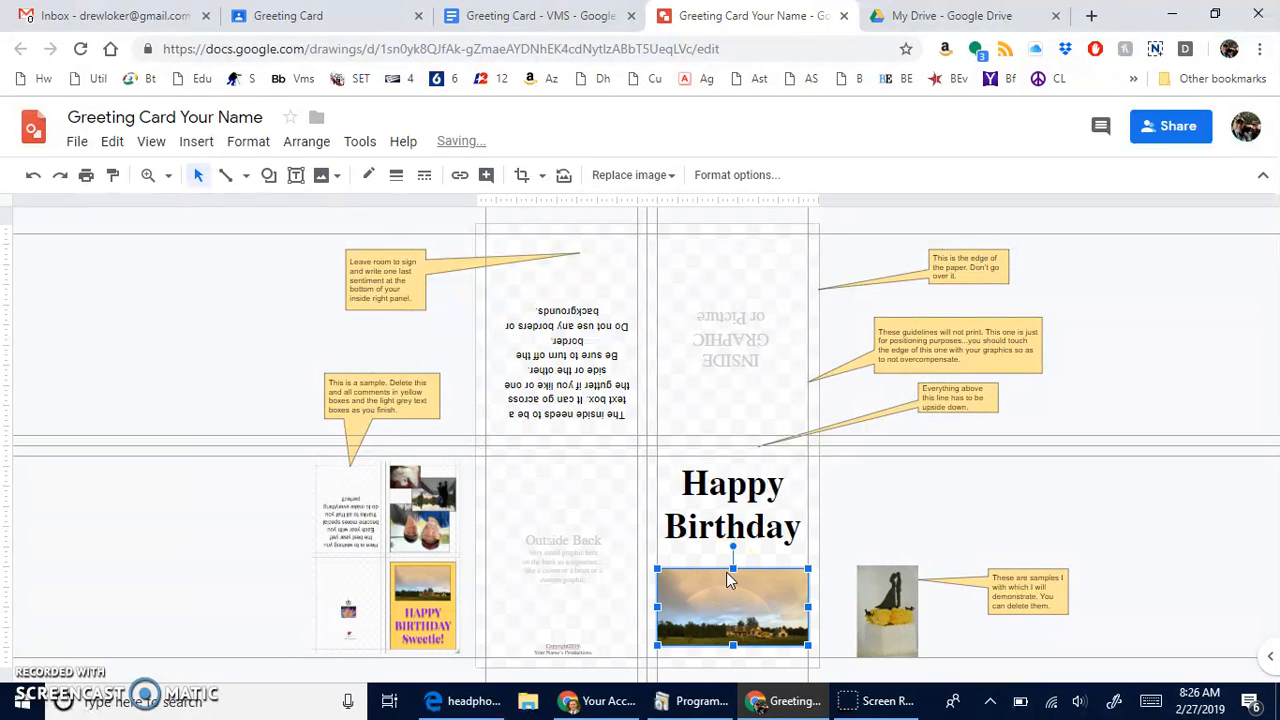
key("Up")
key("Up")
key("Up")
key("Up")
key("Up")
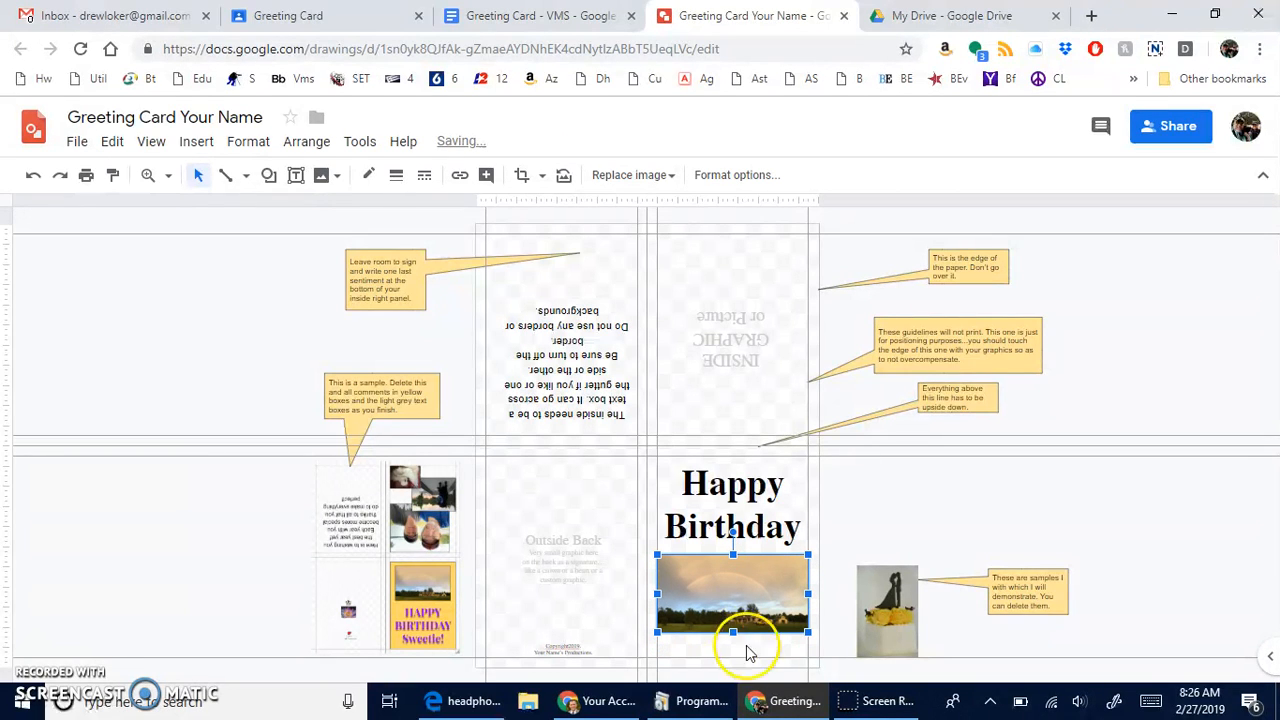
left_click(849, 534)
left_click(761, 592)
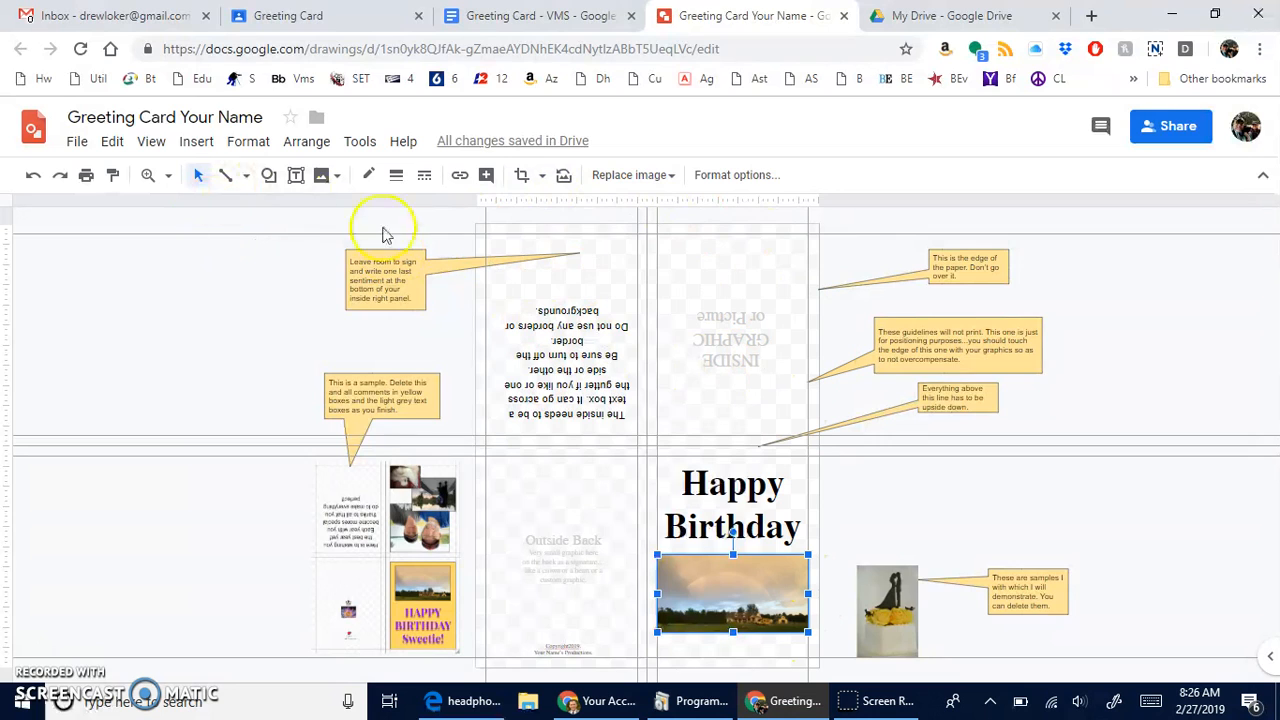
Hide the layout guides to preview the card without them, and show them again.
left_click(156, 144)
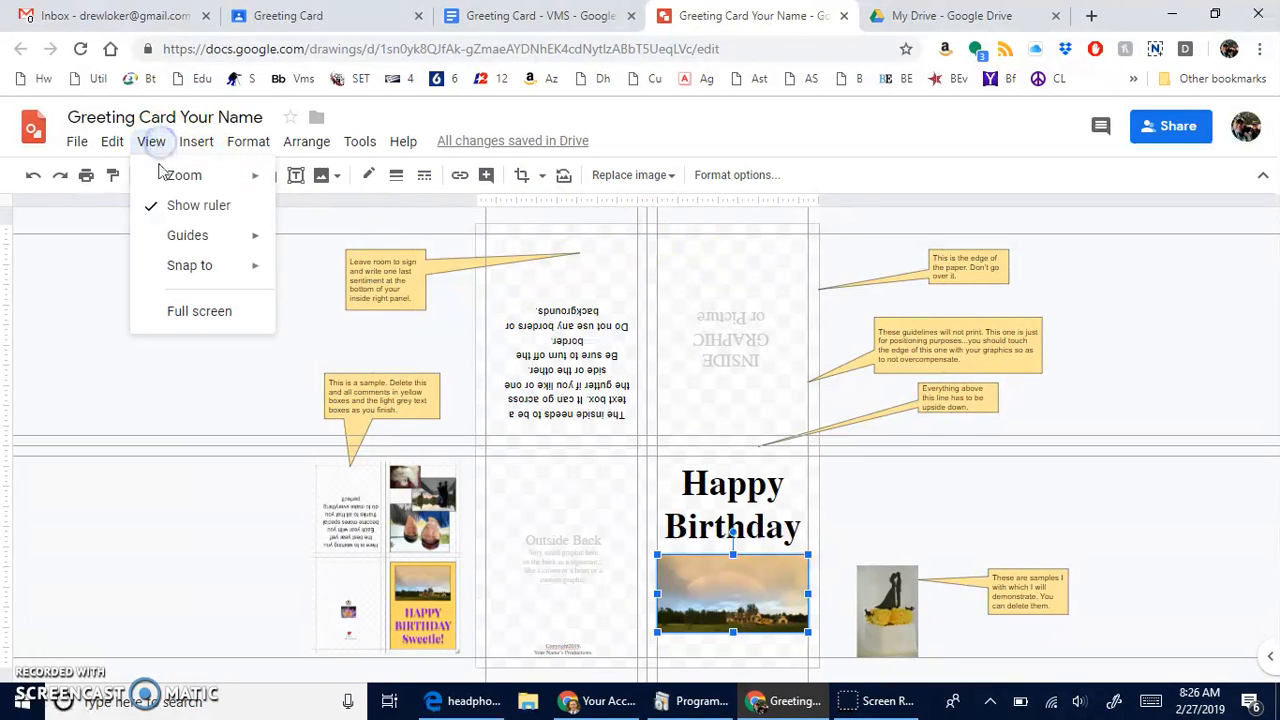
mouse_move(200, 235)
left_click(350, 248)
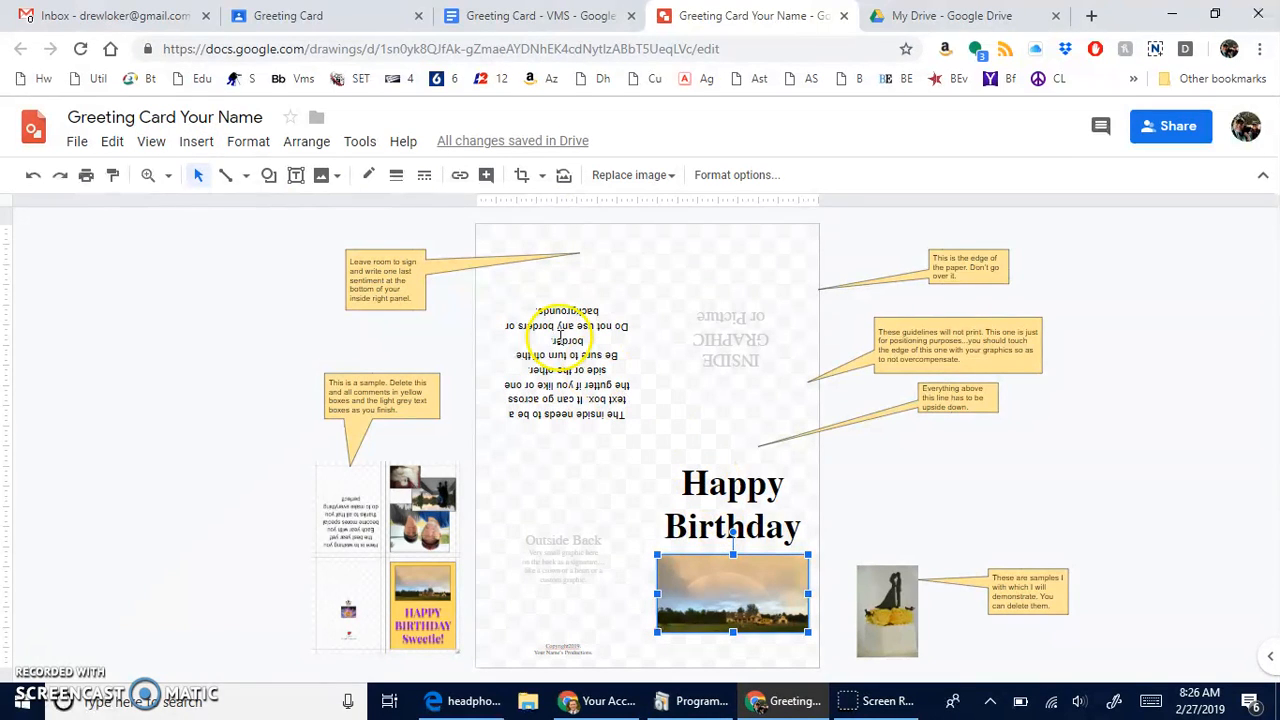
left_click(151, 143)
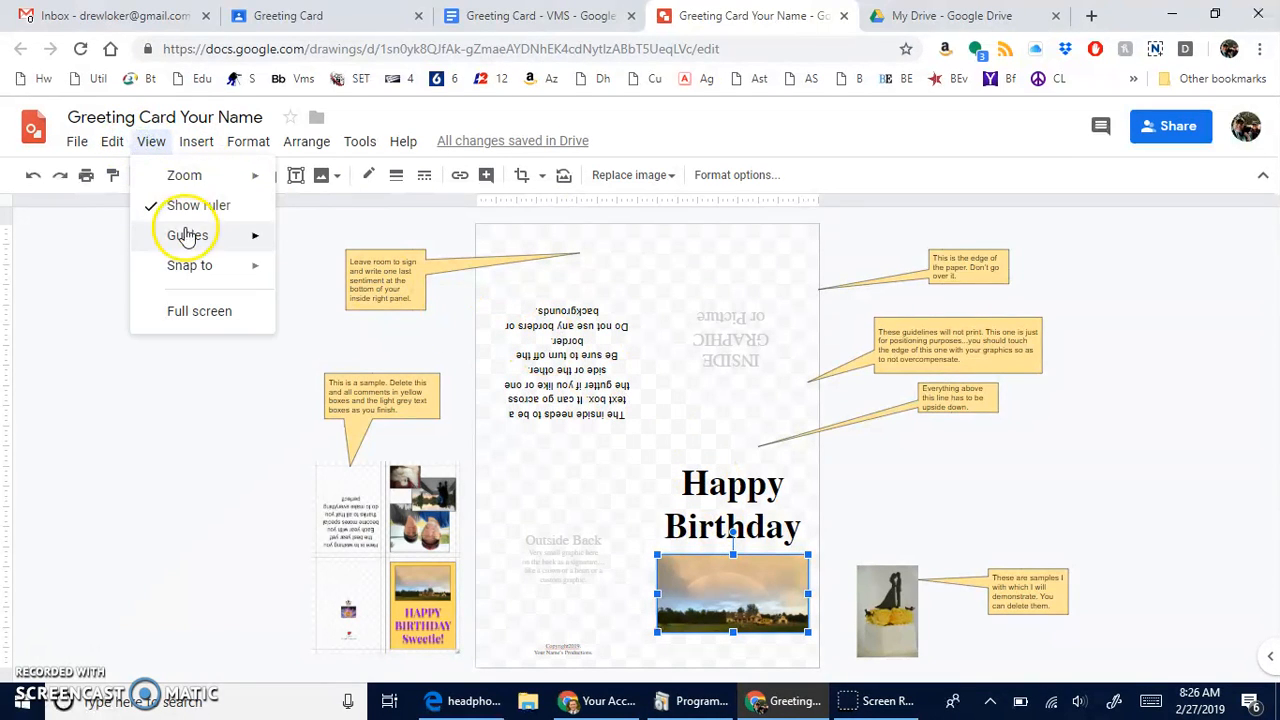
mouse_move(187, 237)
left_click(328, 248)
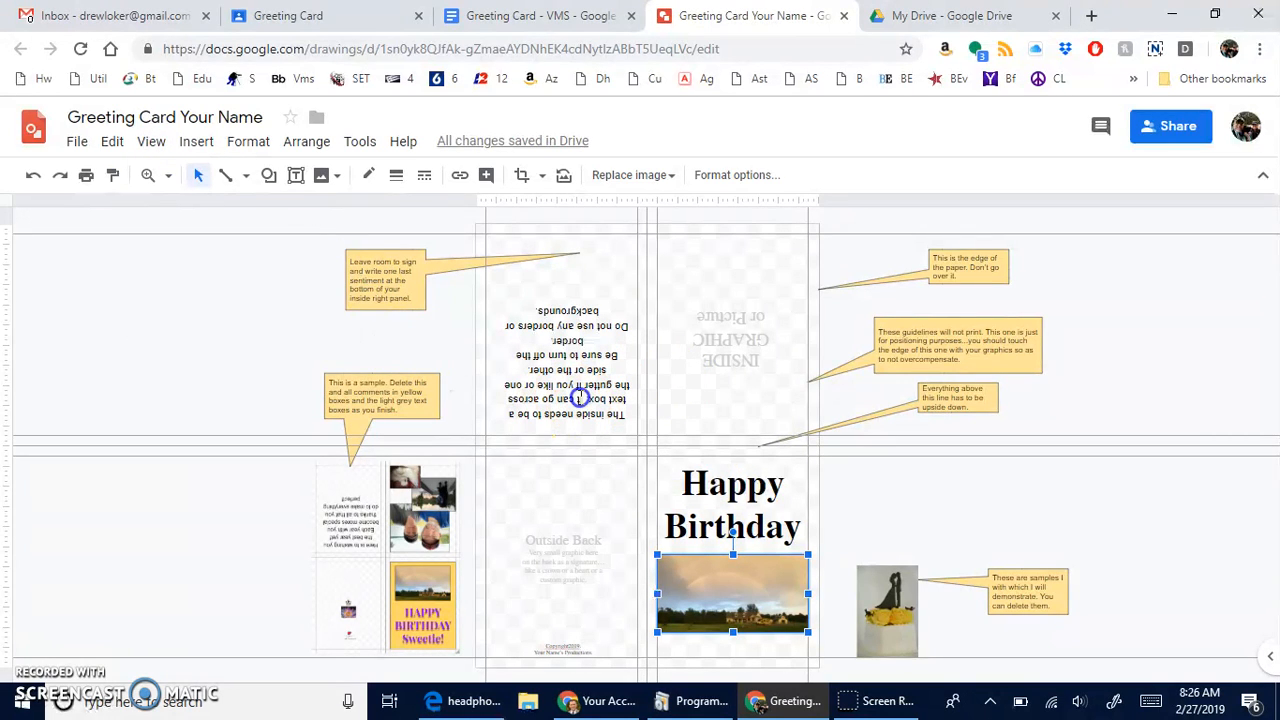
Rotate the upside-down instruction text box on the inside panel upright.
left_click(579, 398)
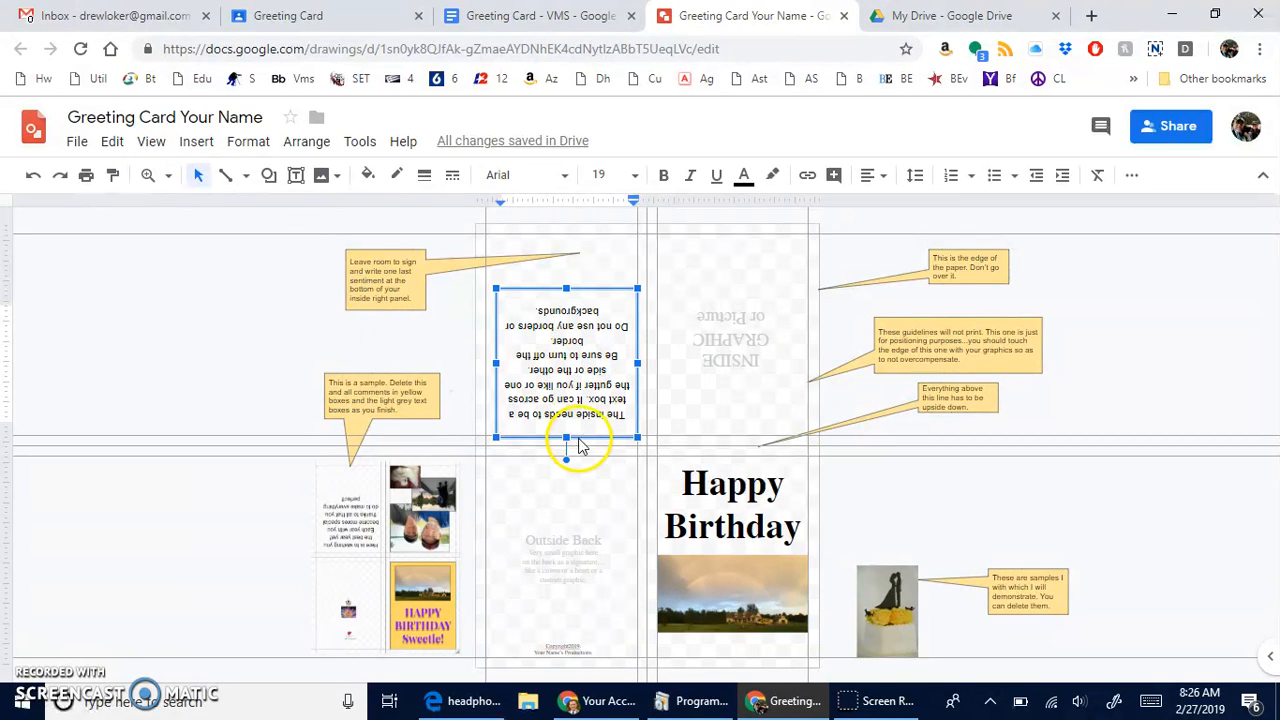
left_click_drag(566, 460, 566, 258)
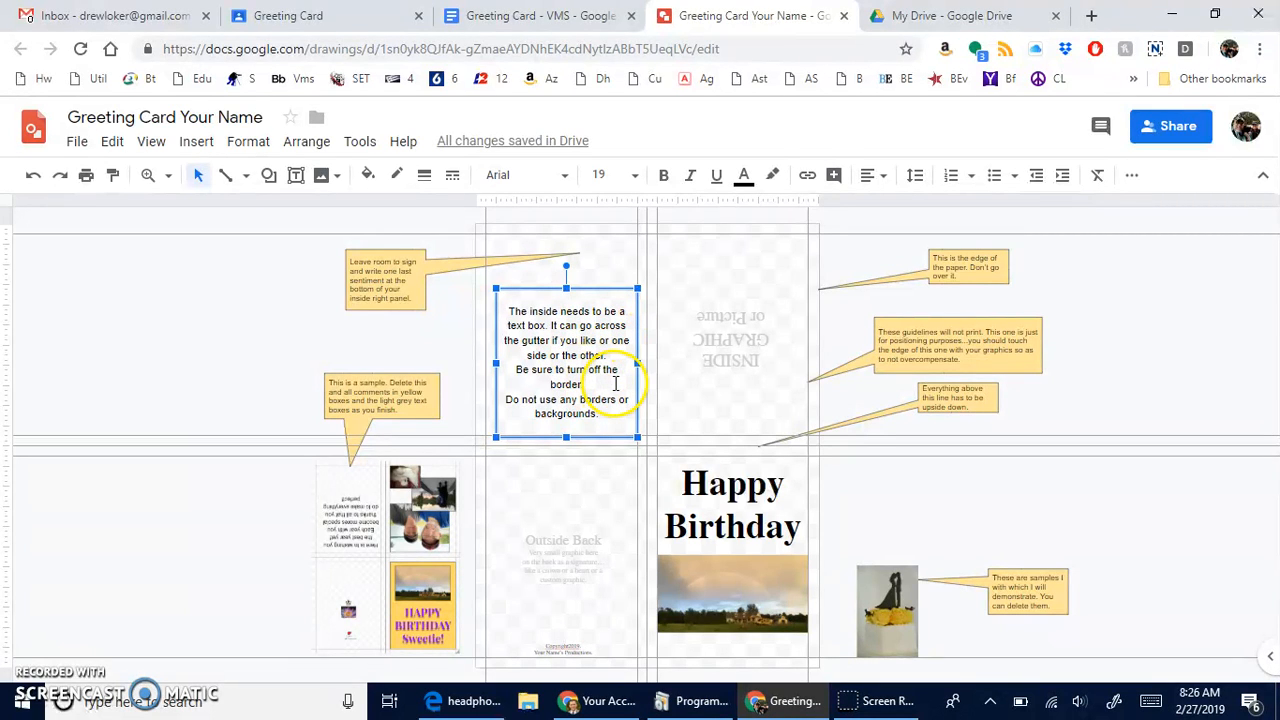
type("f")
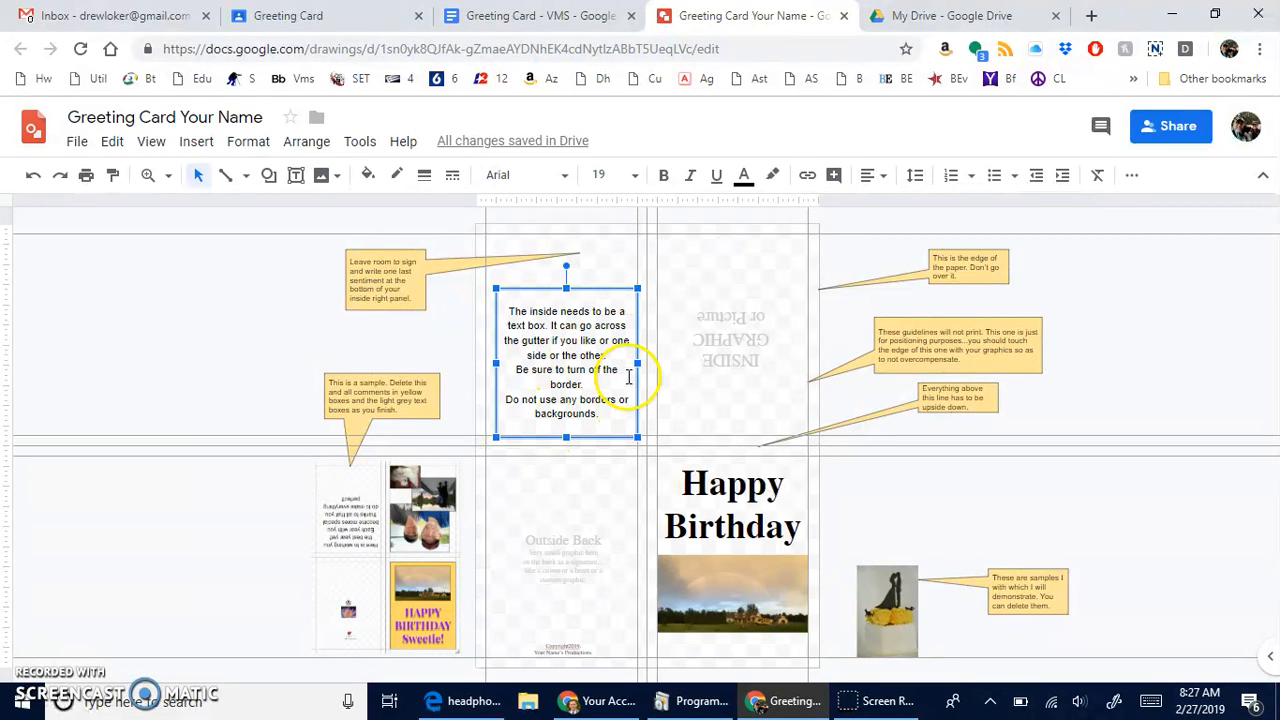
Try widening the inside text box across the gutter, undo the widening, and rotate the box back upside down.
left_click_drag(638, 363, 803, 367)
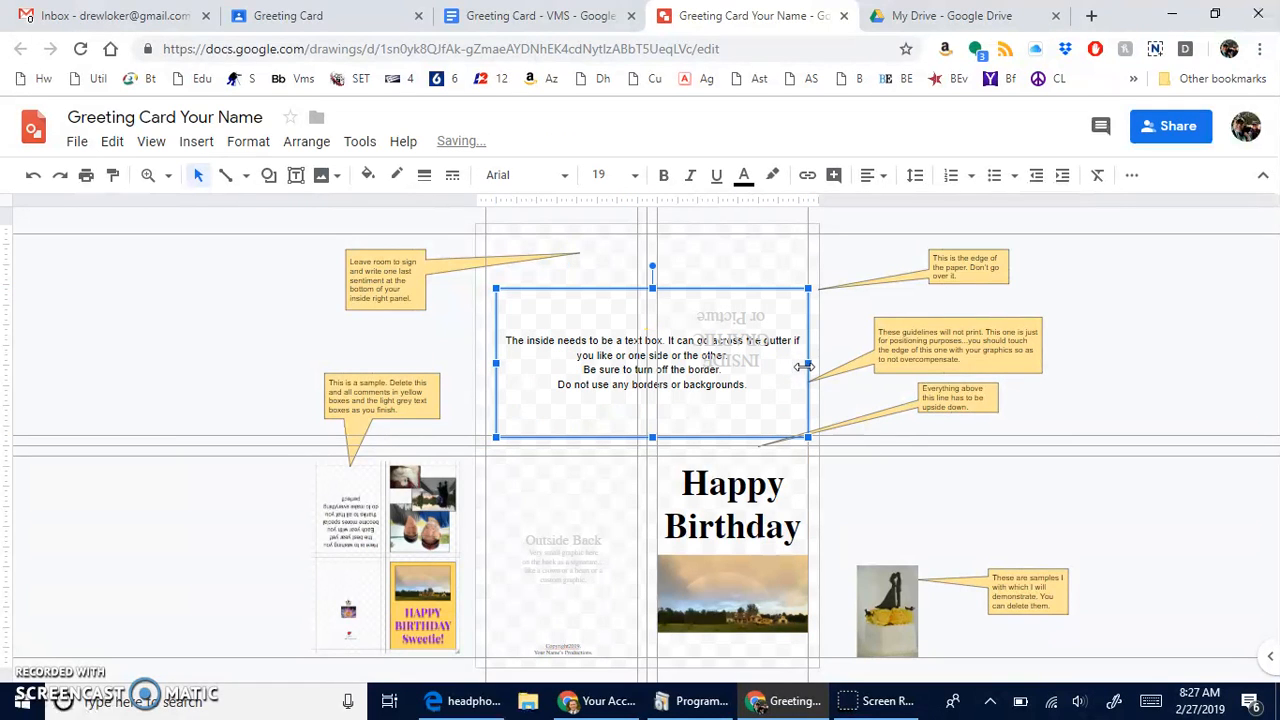
key("ctrl+z")
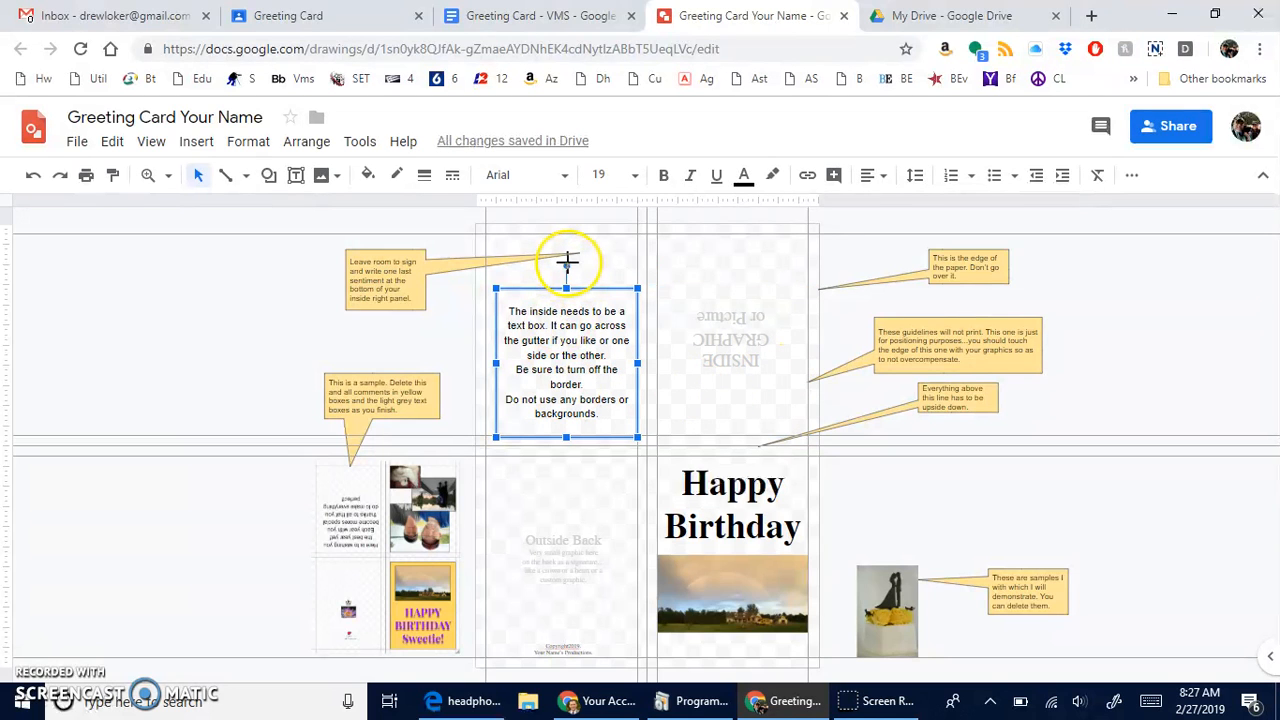
left_click_drag(568, 263, 566, 563)
left_click(608, 398)
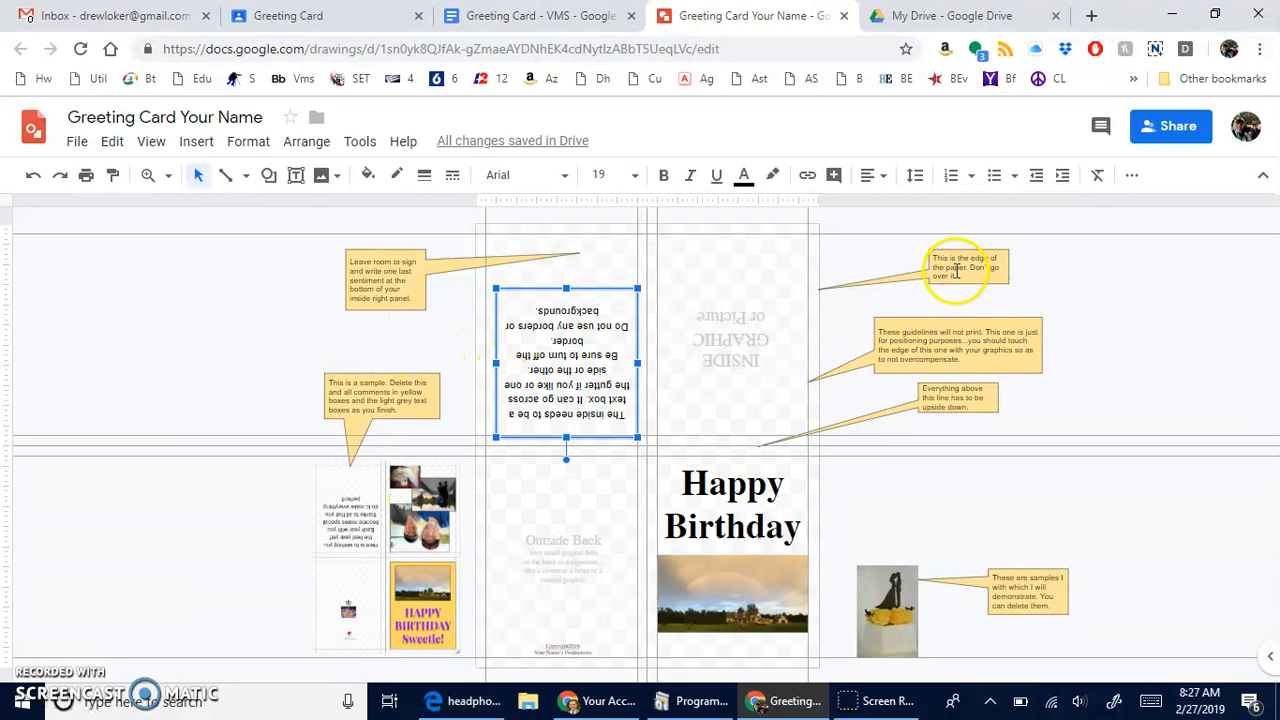
left_click(956, 268)
left_click(972, 345)
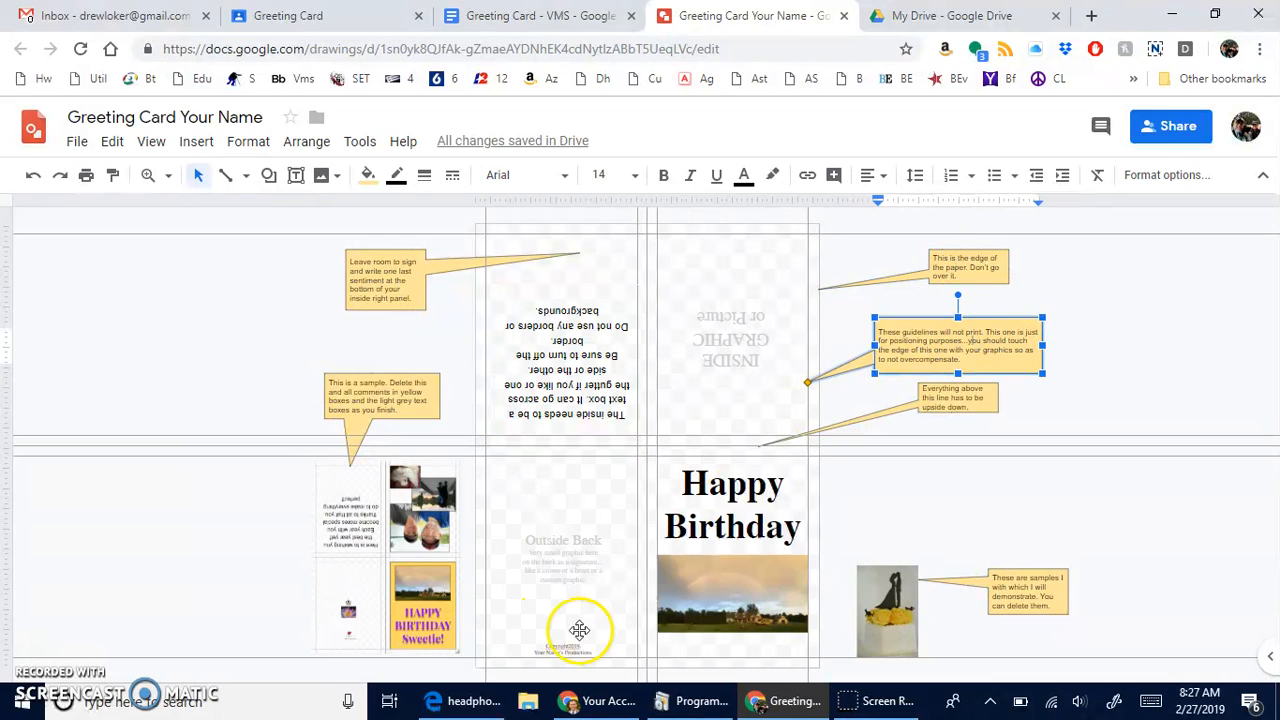
At 100% zoom, select the word "Copyright" in the credit text on the outside back and open the special characters dialog.
left_click(166, 176)
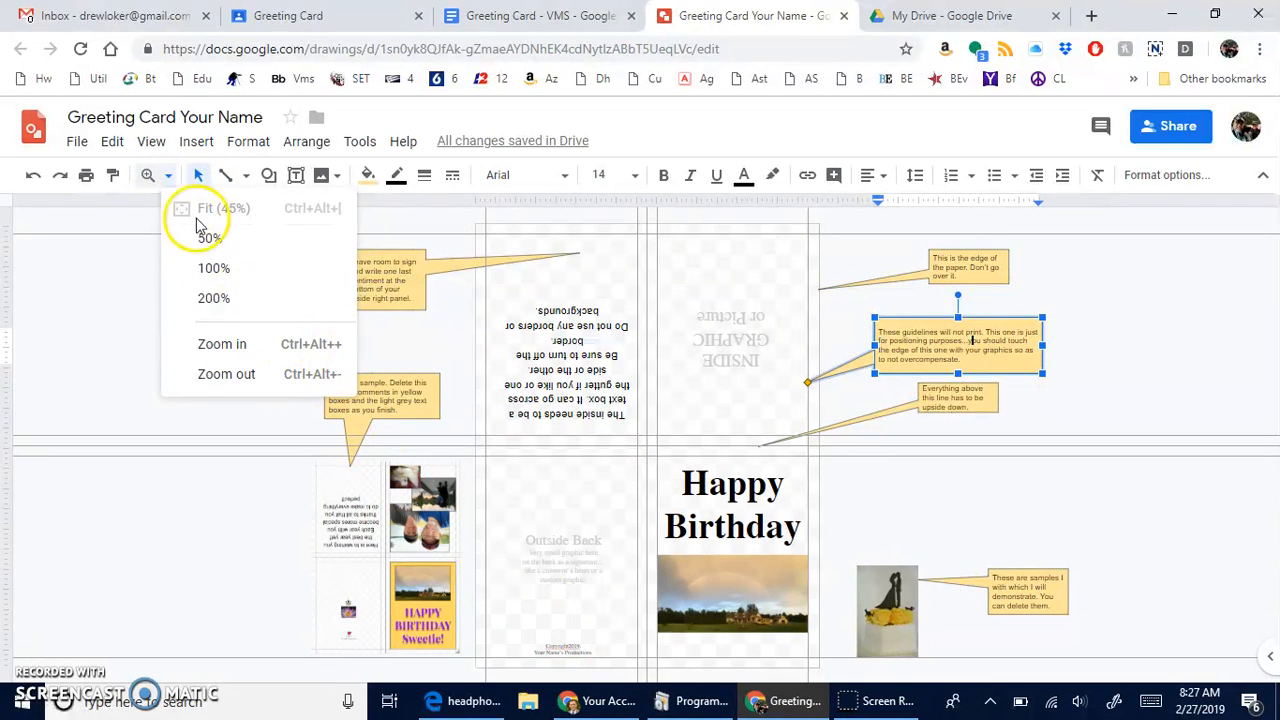
left_click(215, 275)
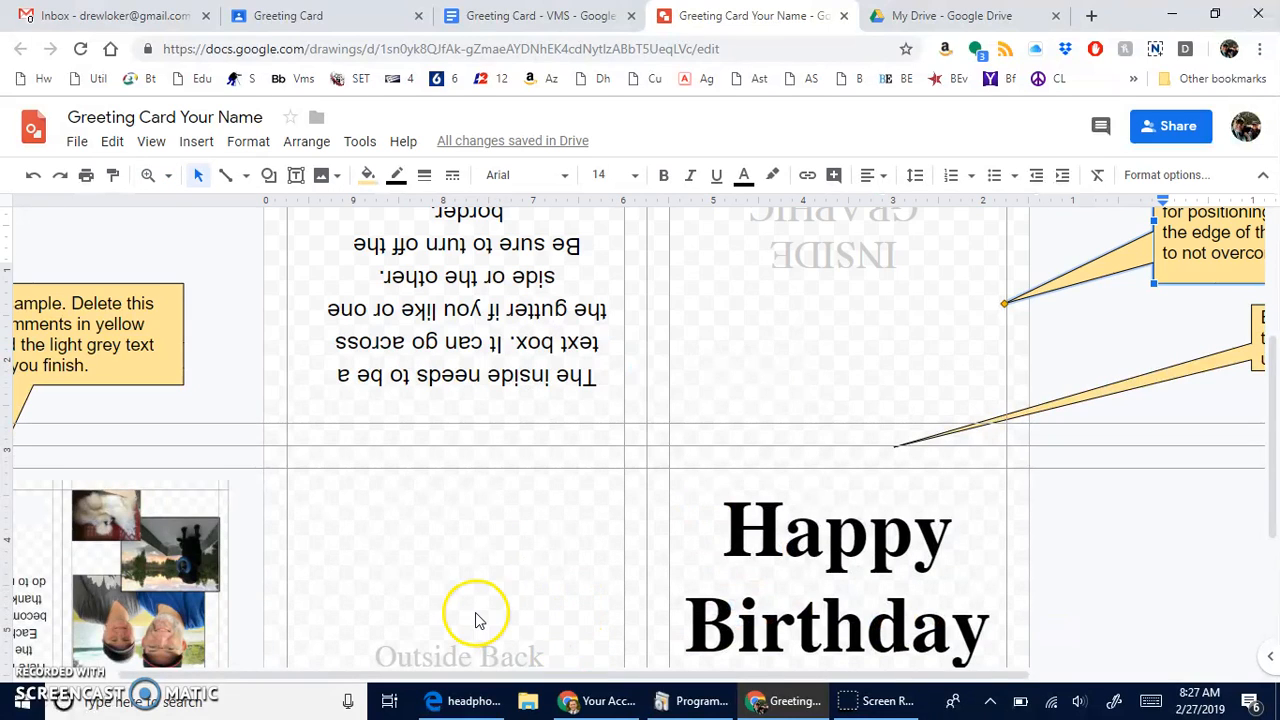
scroll(477, 614, "down", 3)
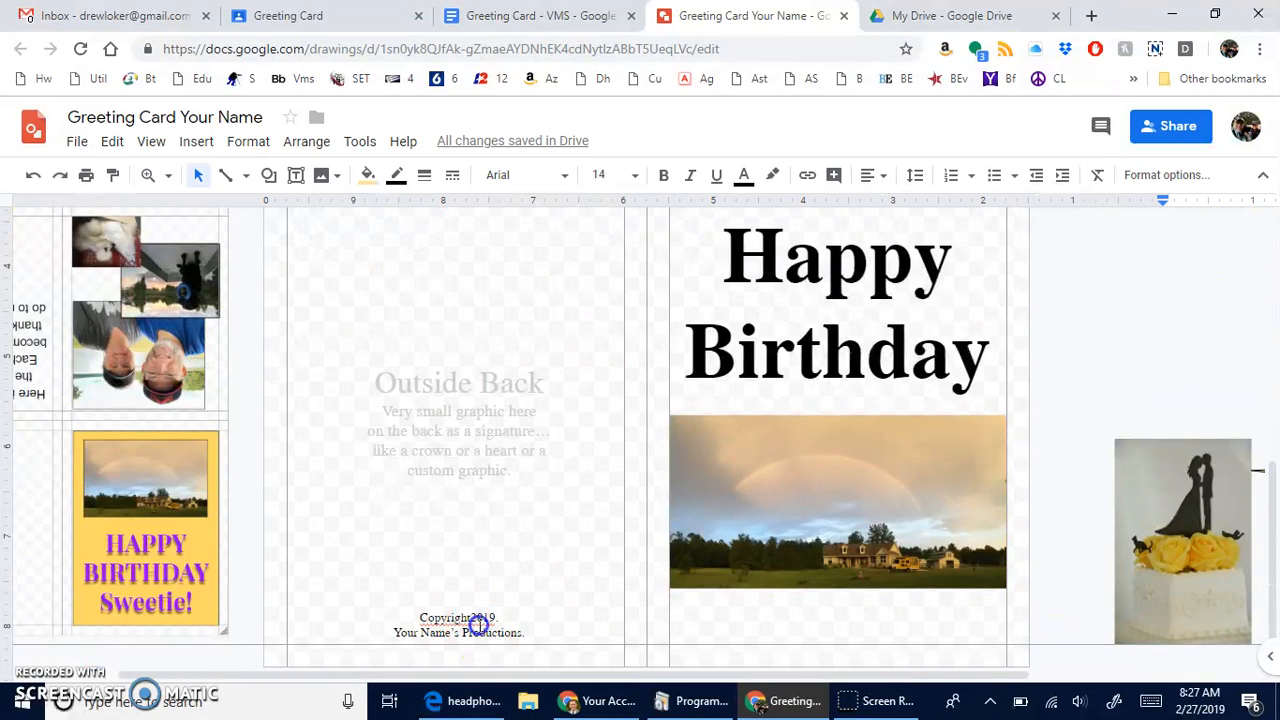
left_click(478, 625)
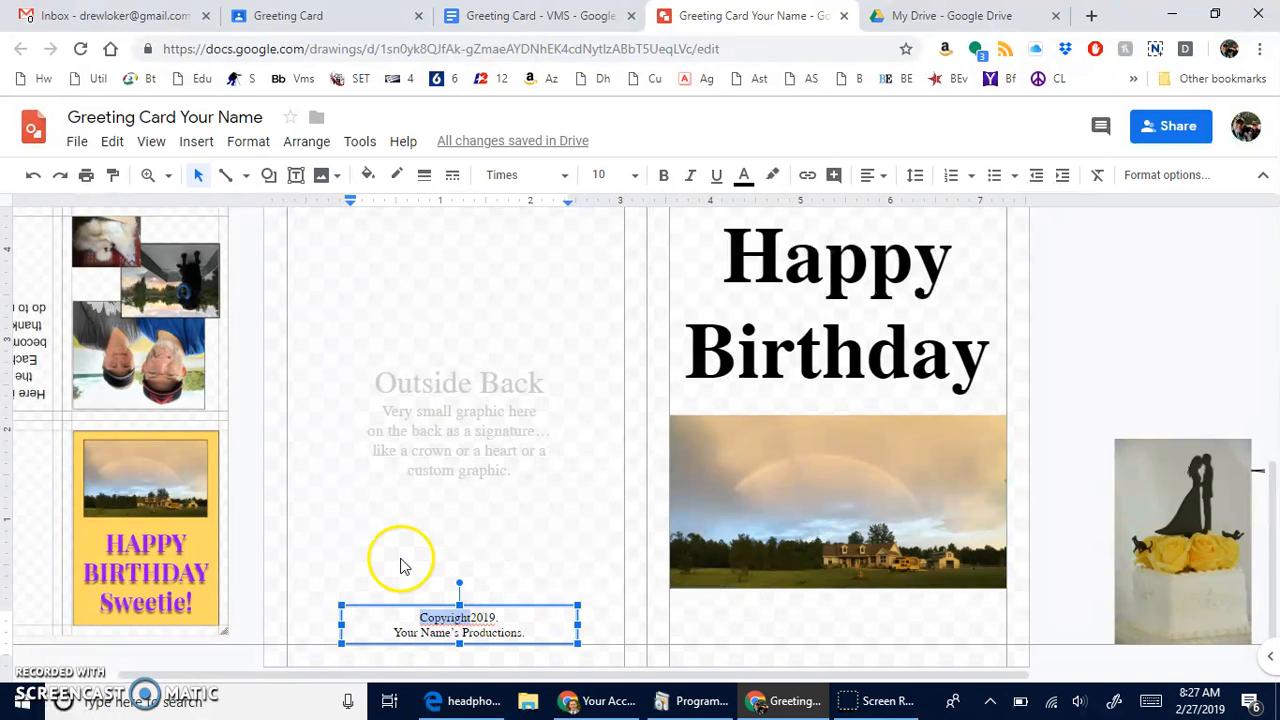
left_click(197, 142)
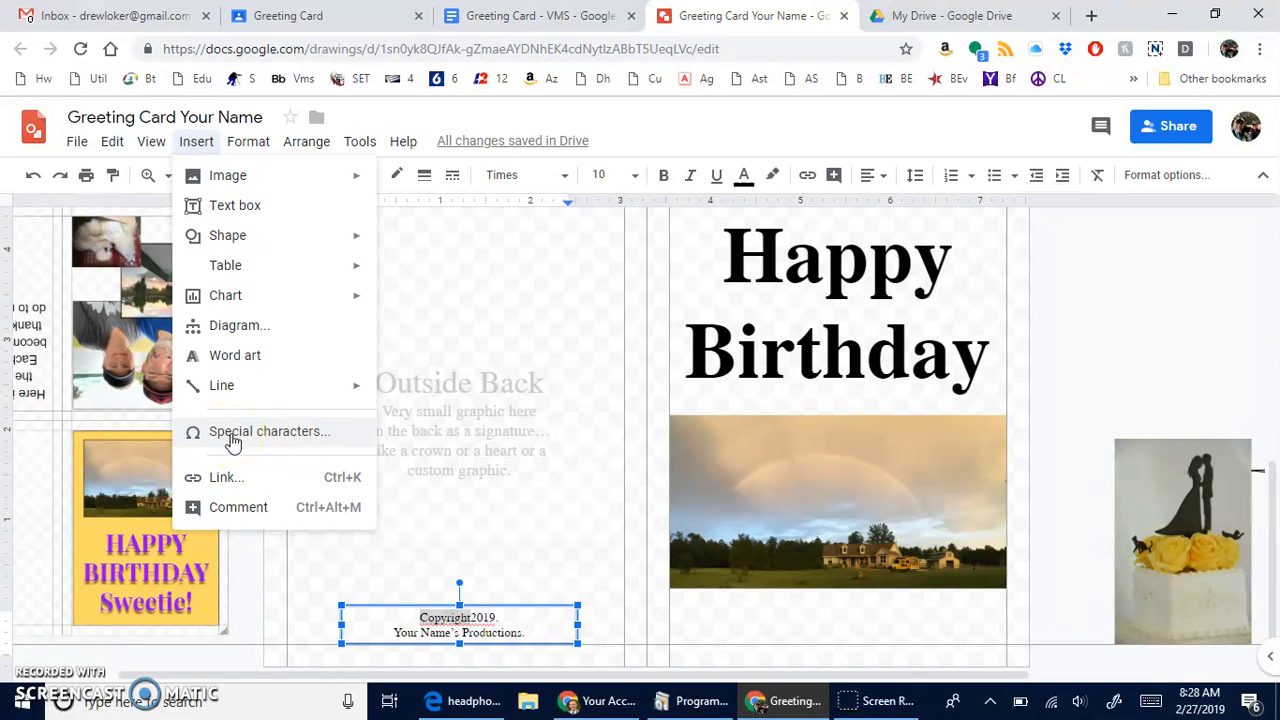
key("Escape")
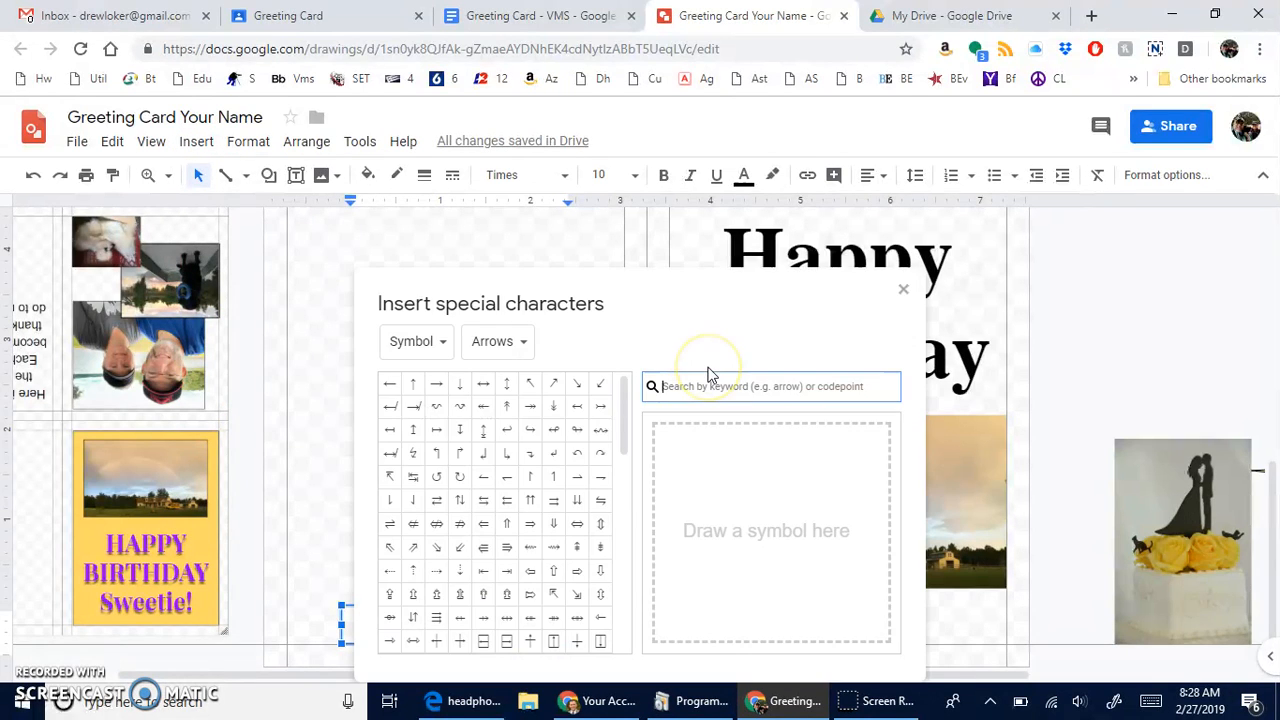
Browse the symbol groups for special characters, looking at Currency and settling on Miscellaneous.
left_click(441, 342)
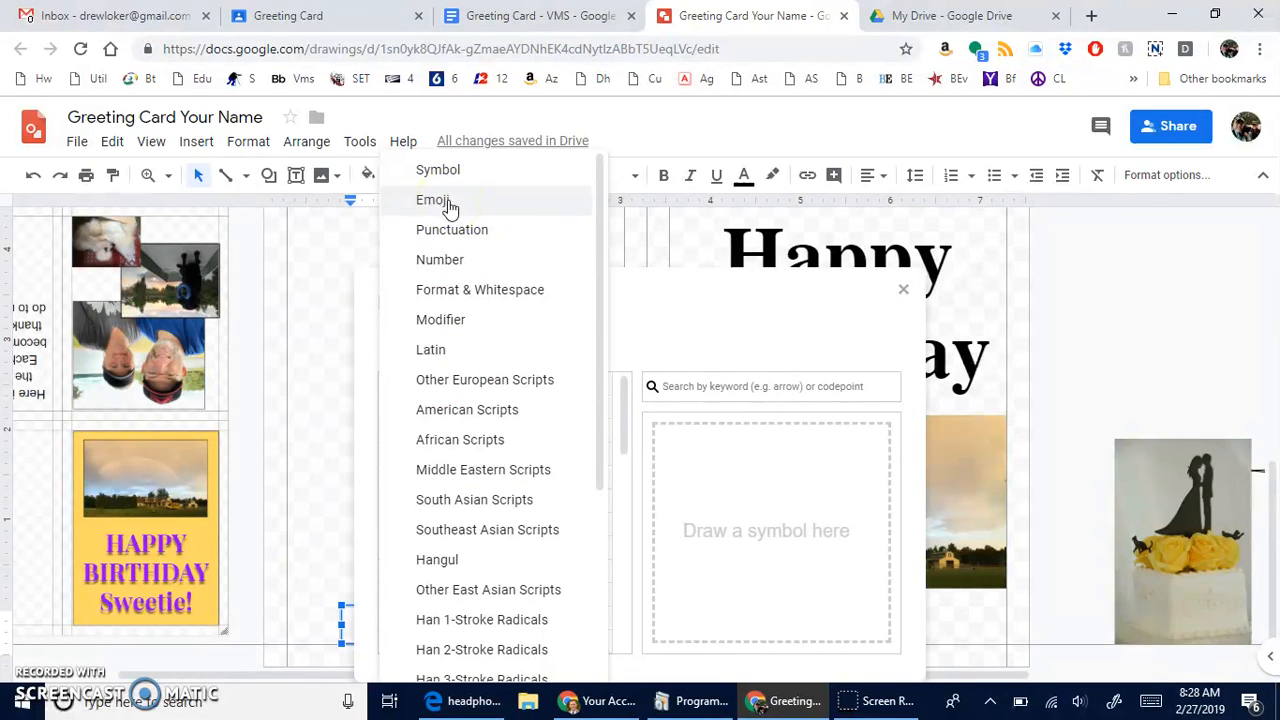
left_click(452, 170)
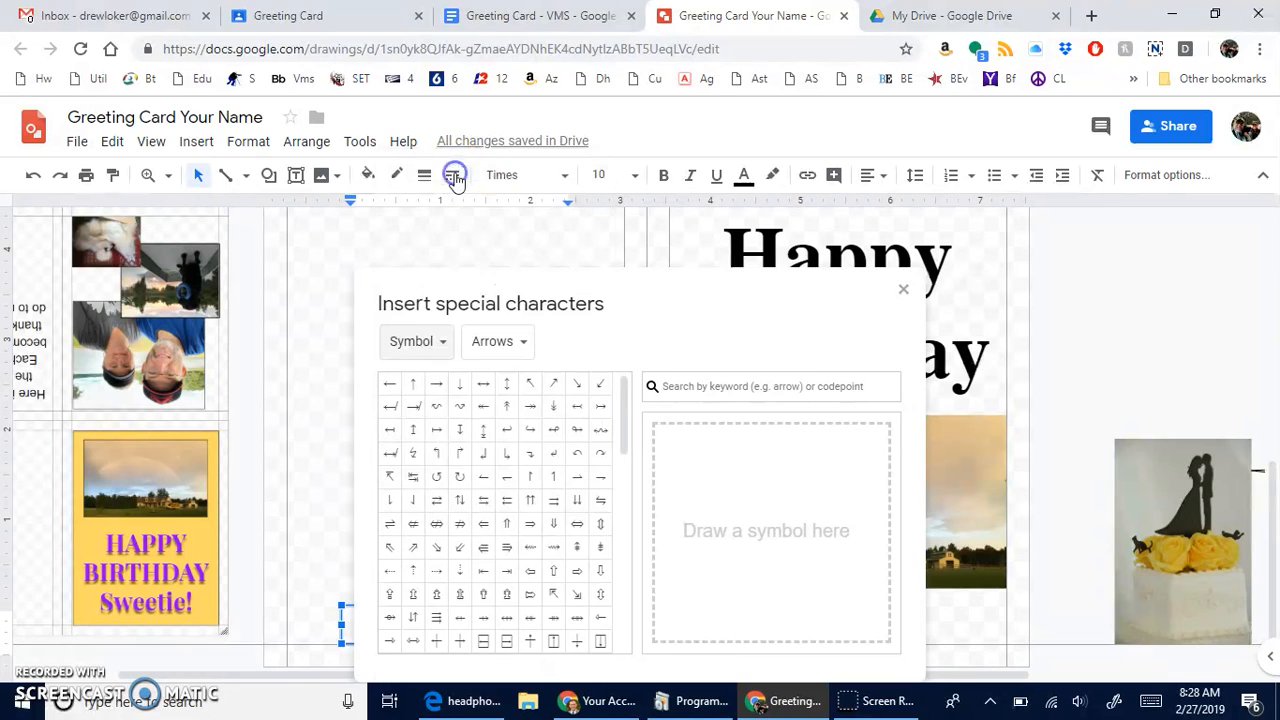
left_click(517, 341)
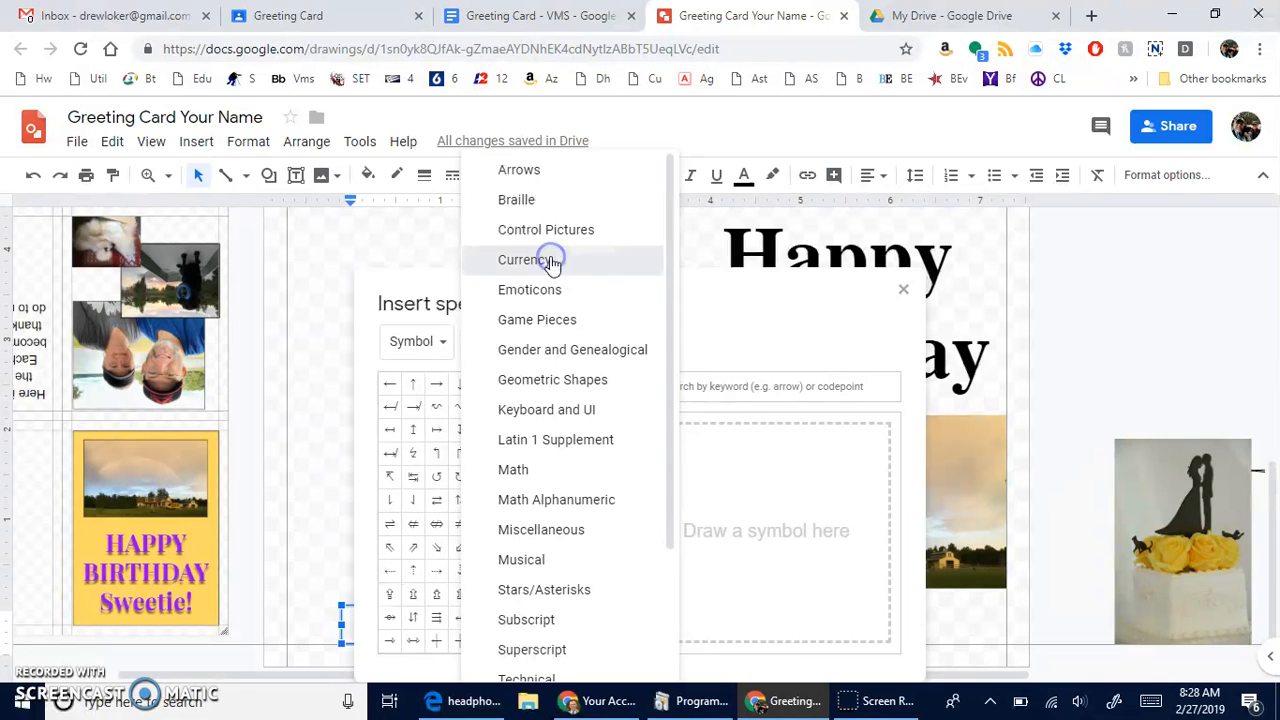
left_click(551, 261)
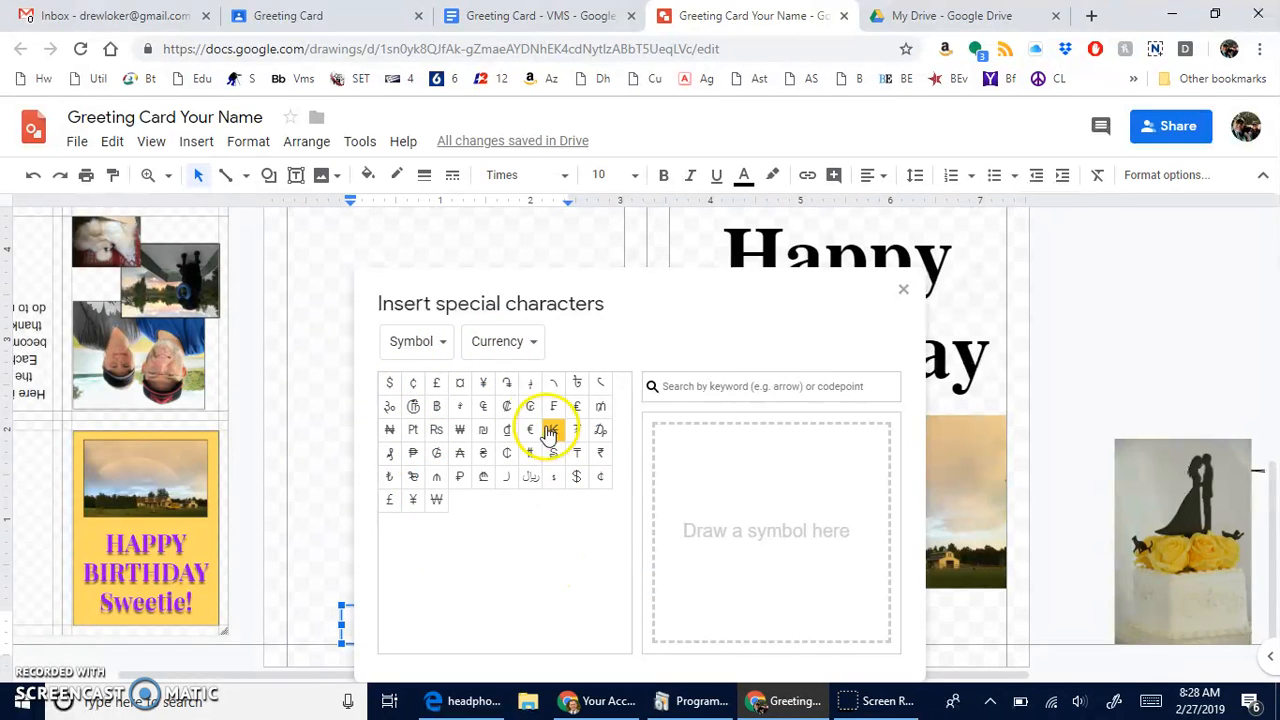
left_click(517, 343)
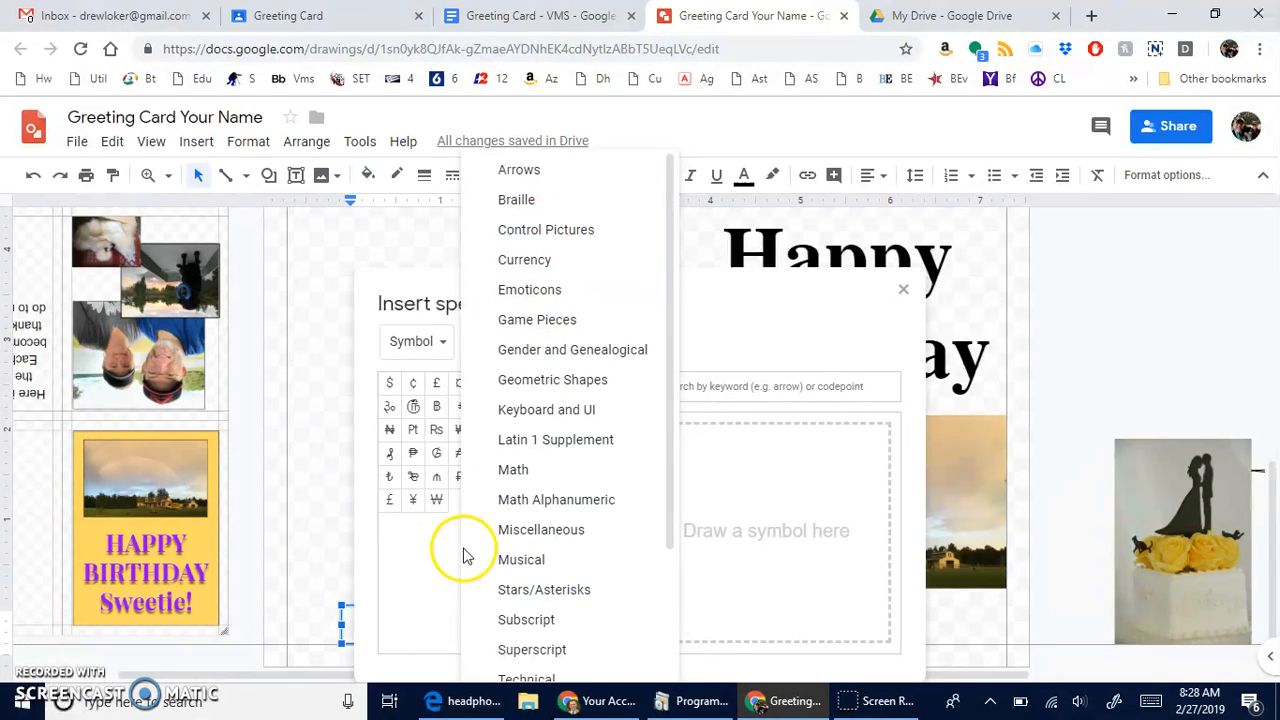
left_click(552, 531)
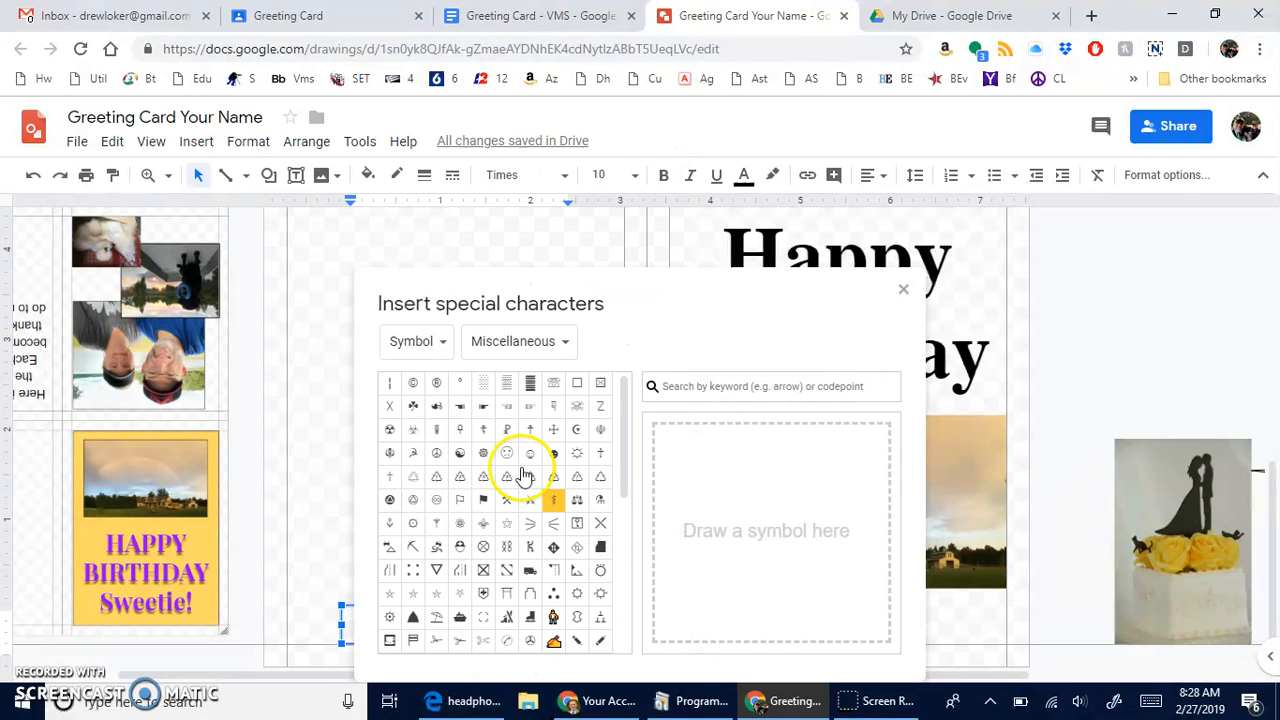
Replace the selected word "Copyright" with the © sign, close the dialog, and remove the surplus © signs before 2019.
left_click(412, 386)
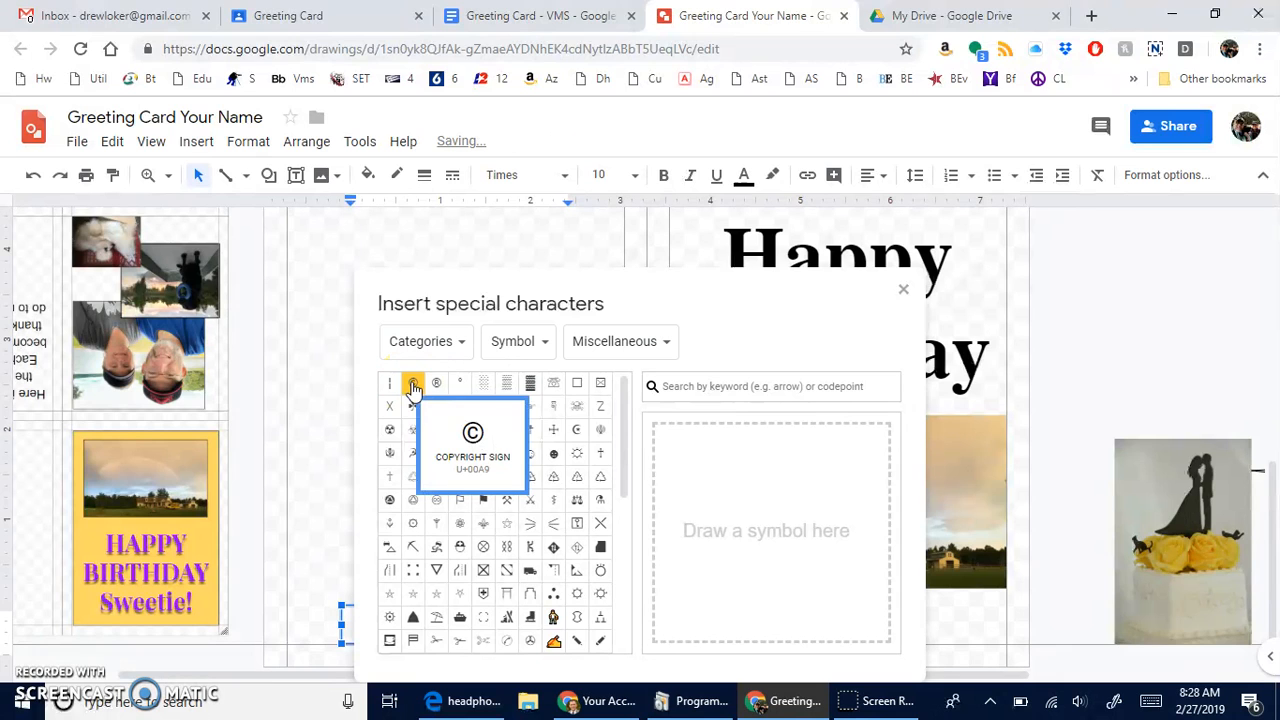
left_click(413, 387)
left_click(413, 387)
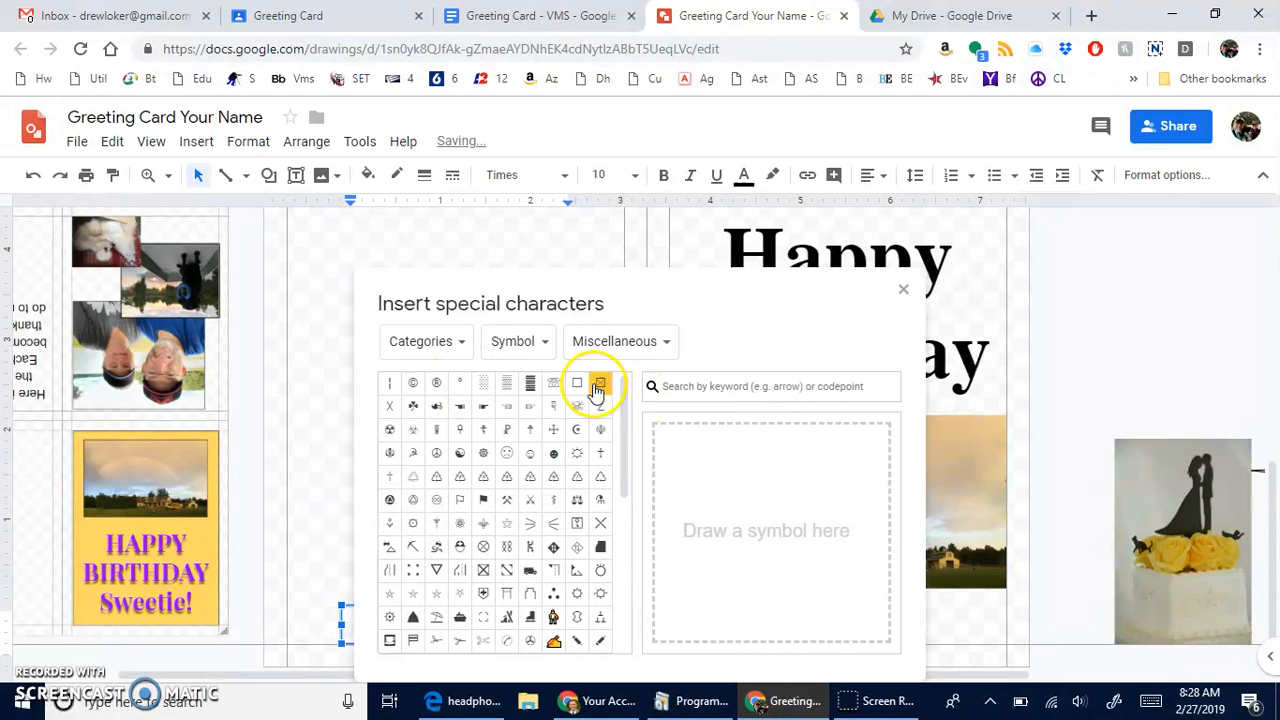
right_click(418, 386)
left_click(414, 384)
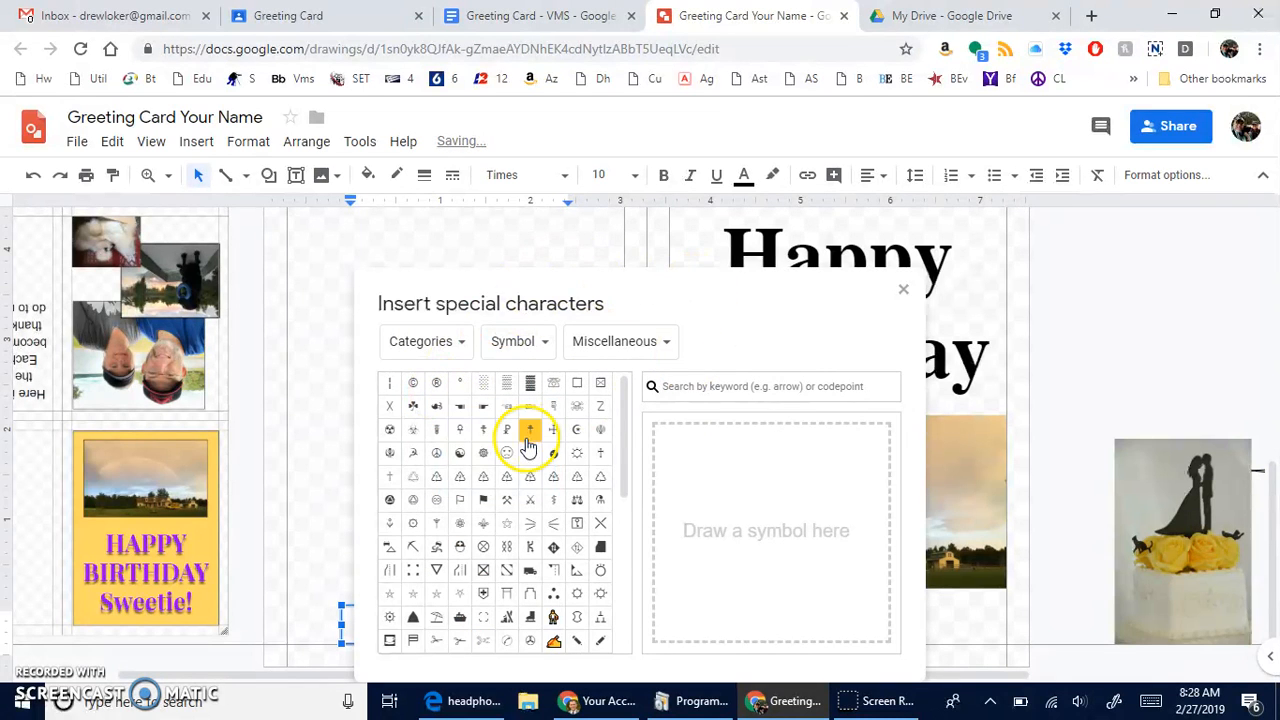
left_click(903, 292)
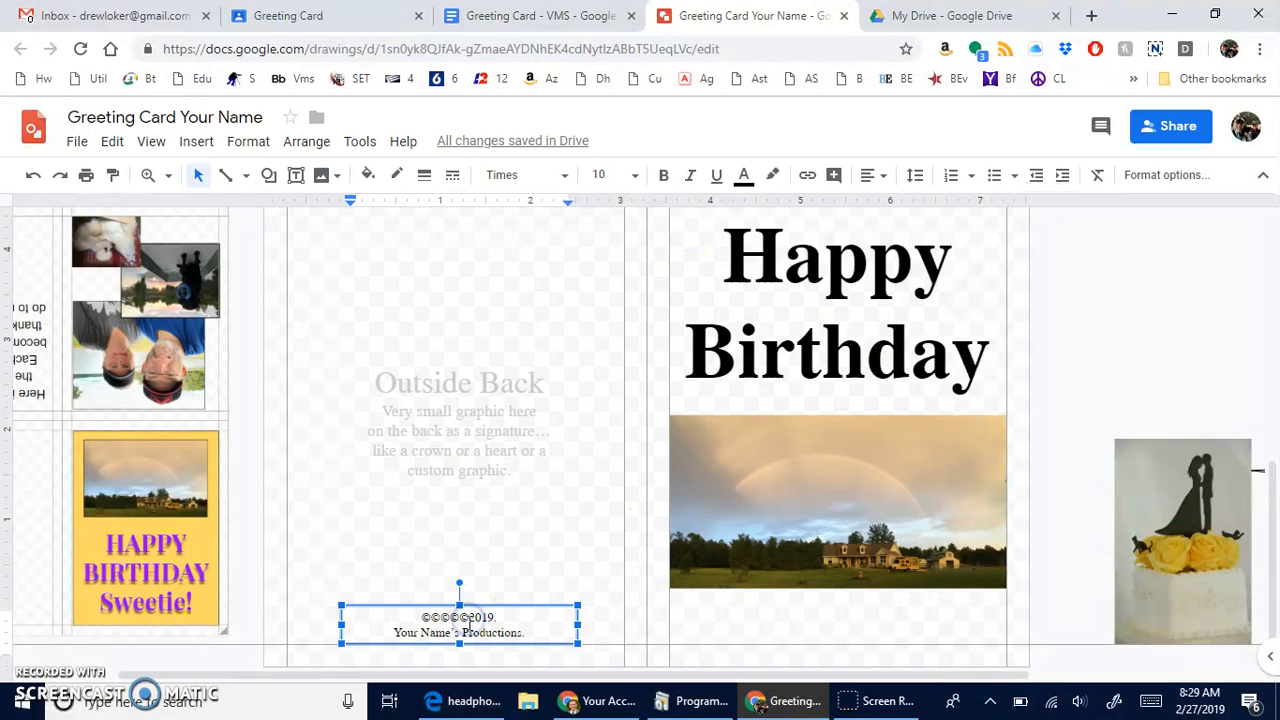
left_click(464, 618)
key("BackSpace")
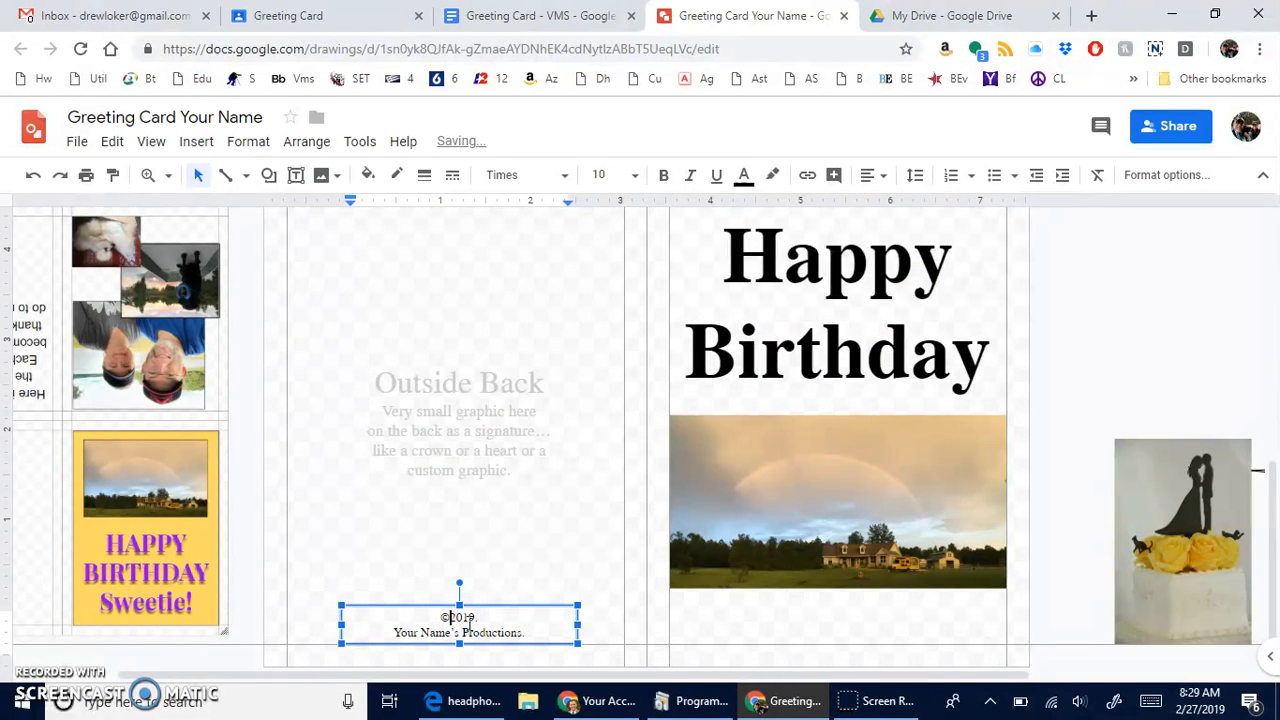
left_click(433, 614)
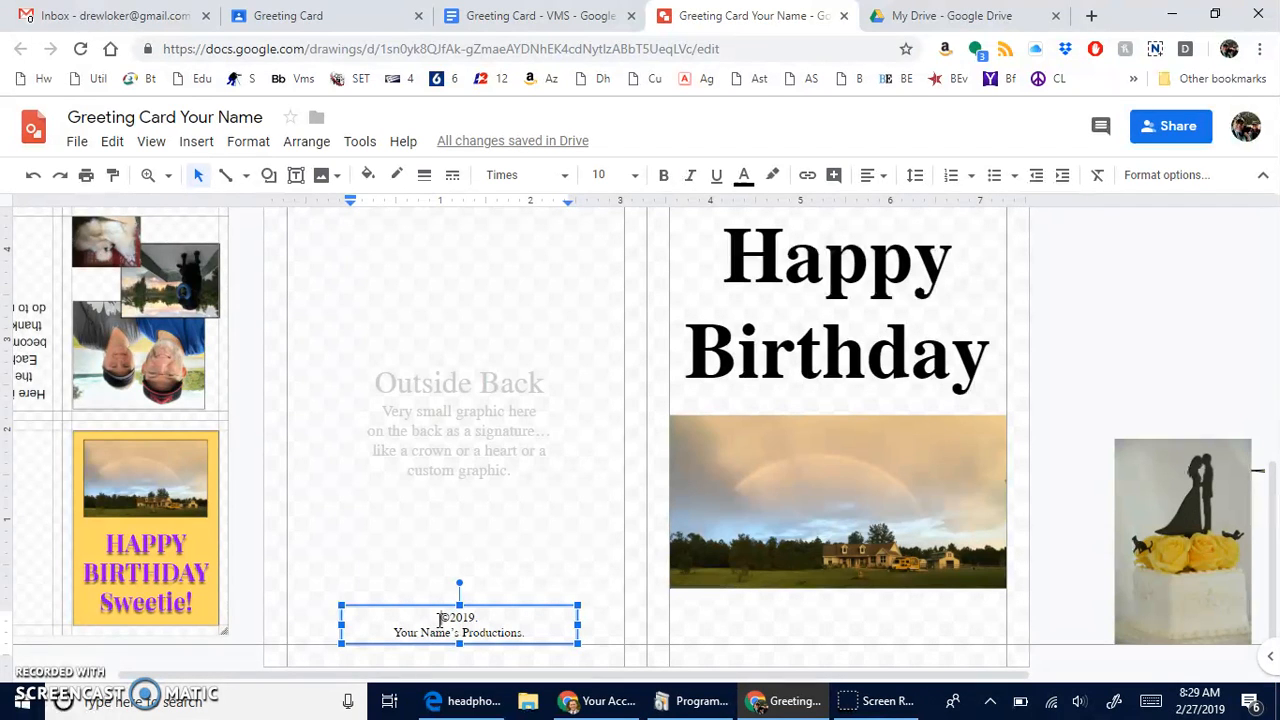
left_click(441, 619)
left_click(196, 141)
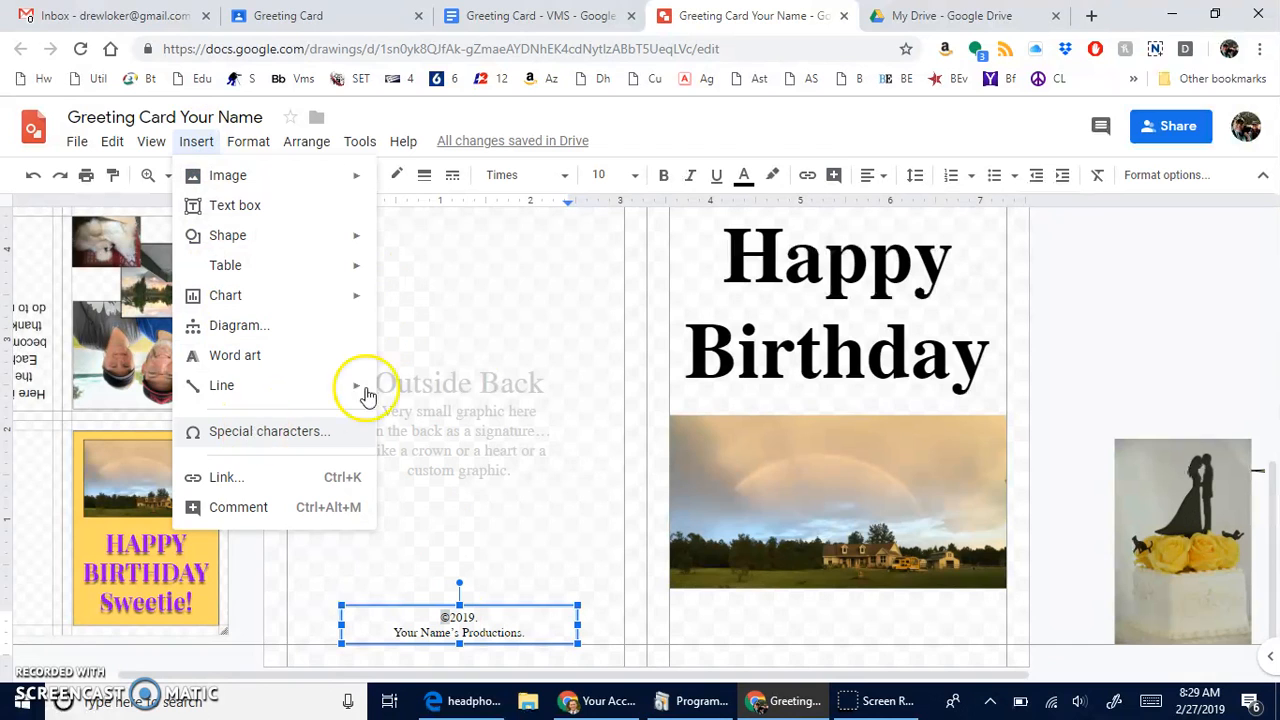
left_click(714, 114)
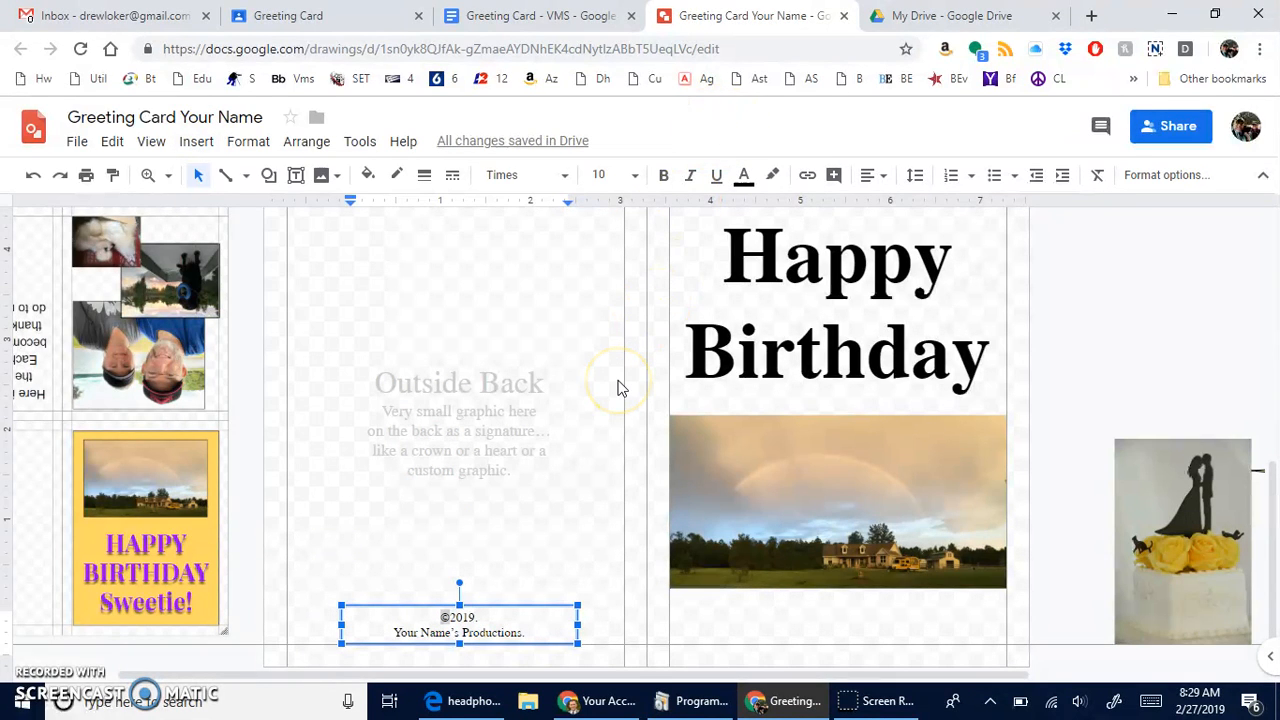
left_click(490, 548)
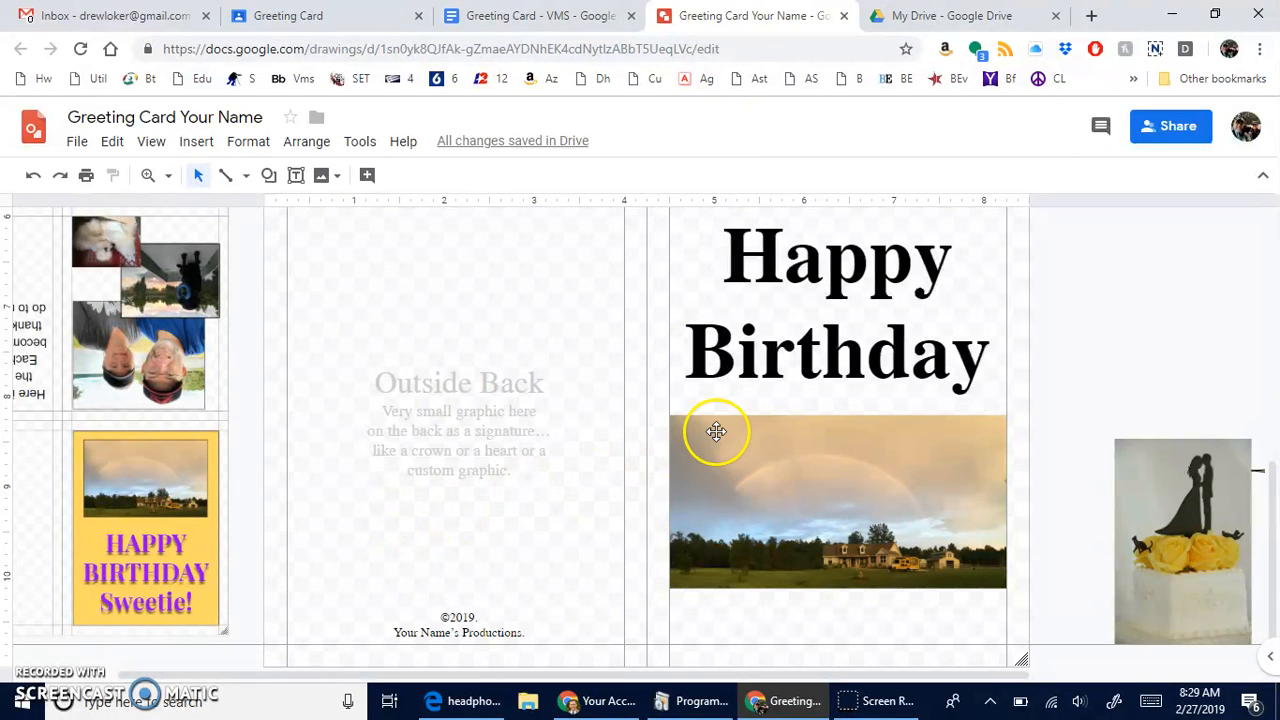
Delete the light grey "Outside Back" placeholder text box from the card's back panel.
scroll(707, 360, "up", 2)
scroll(707, 360, "up", 3)
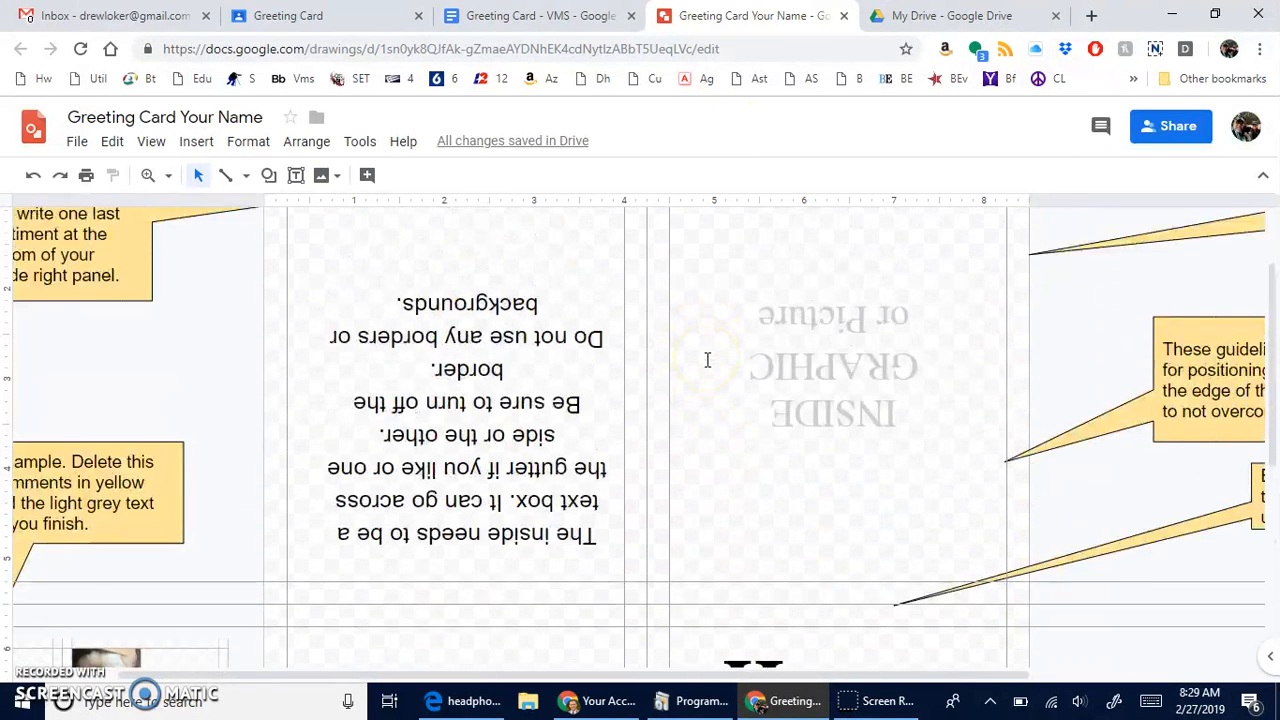
scroll(707, 360, "down", 5)
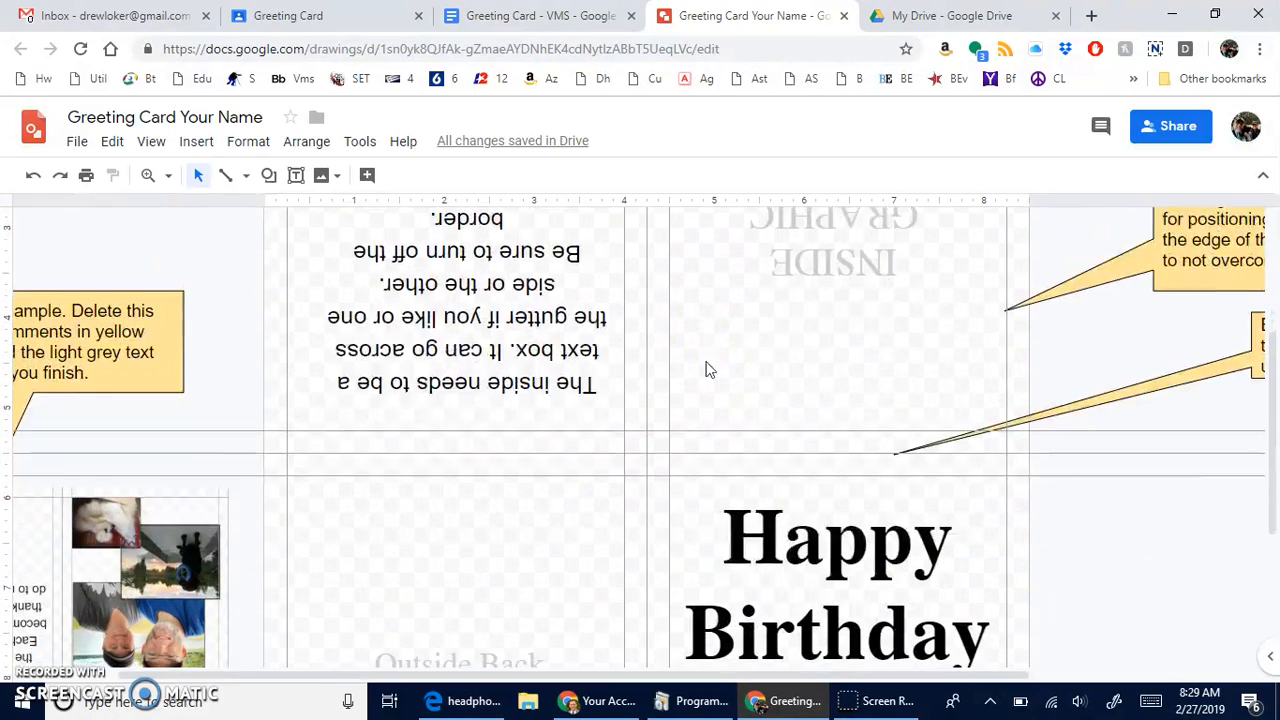
left_click_drag(537, 677, 370, 670)
scroll(434, 600, "down", 1)
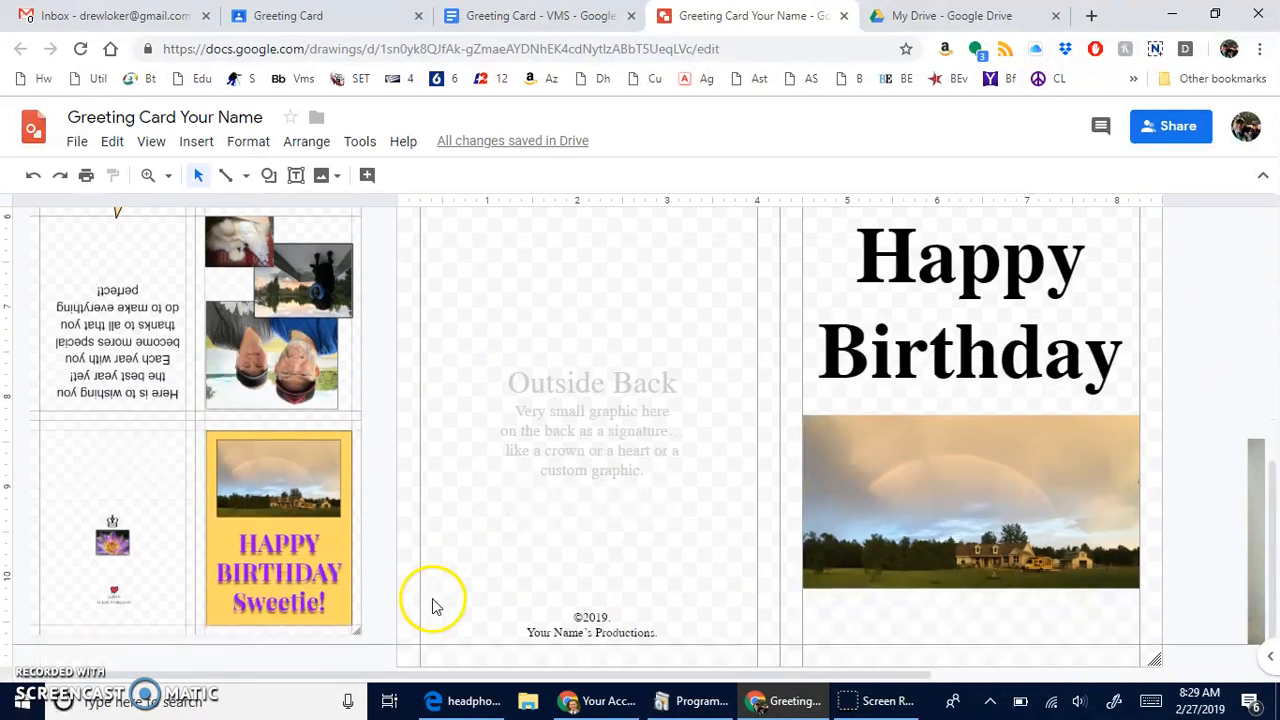
left_click(577, 393)
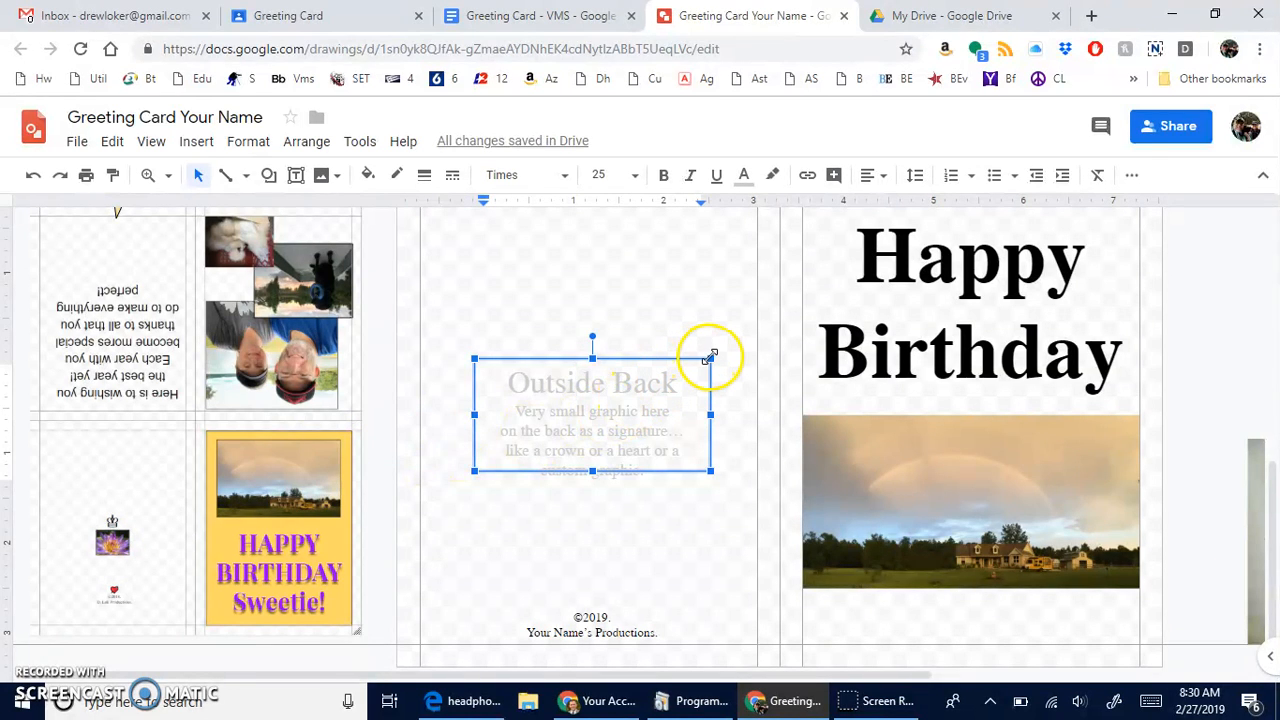
left_click(710, 357)
left_click(613, 436)
key("Delete")
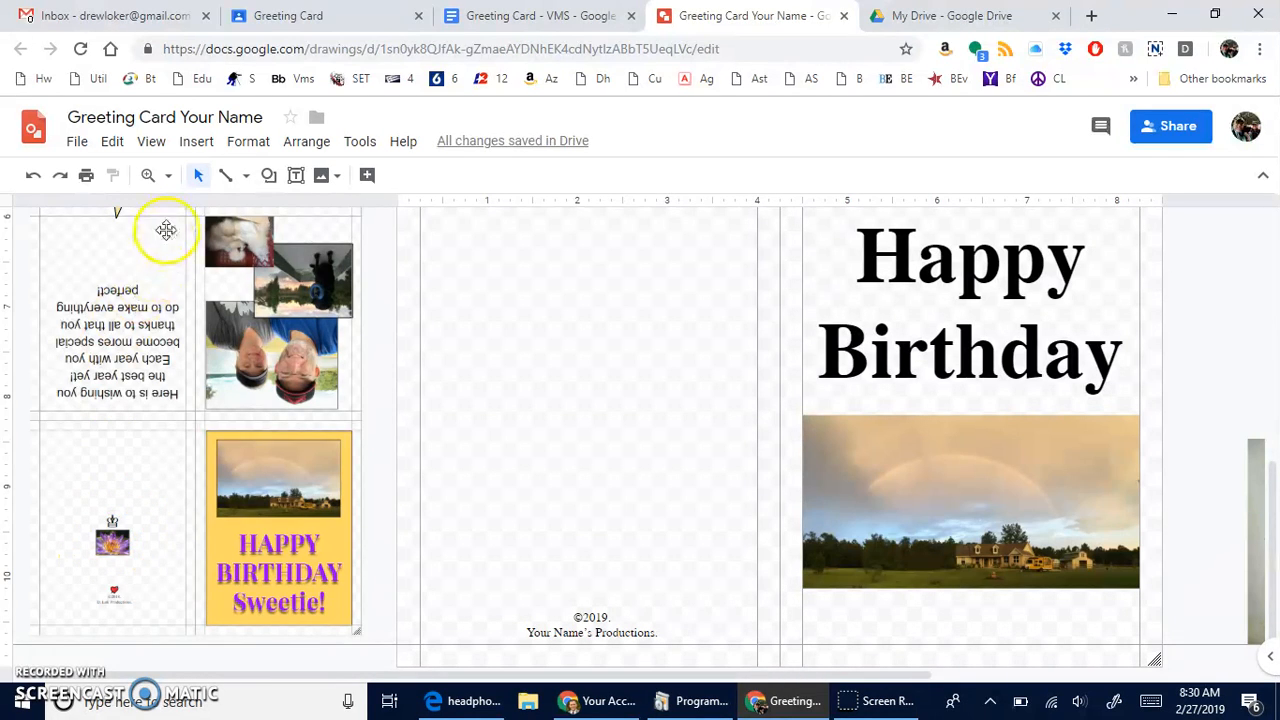
Zoom in on the sample card's outside back to examine its small signature graphics and copyright credit.
left_click(146, 178)
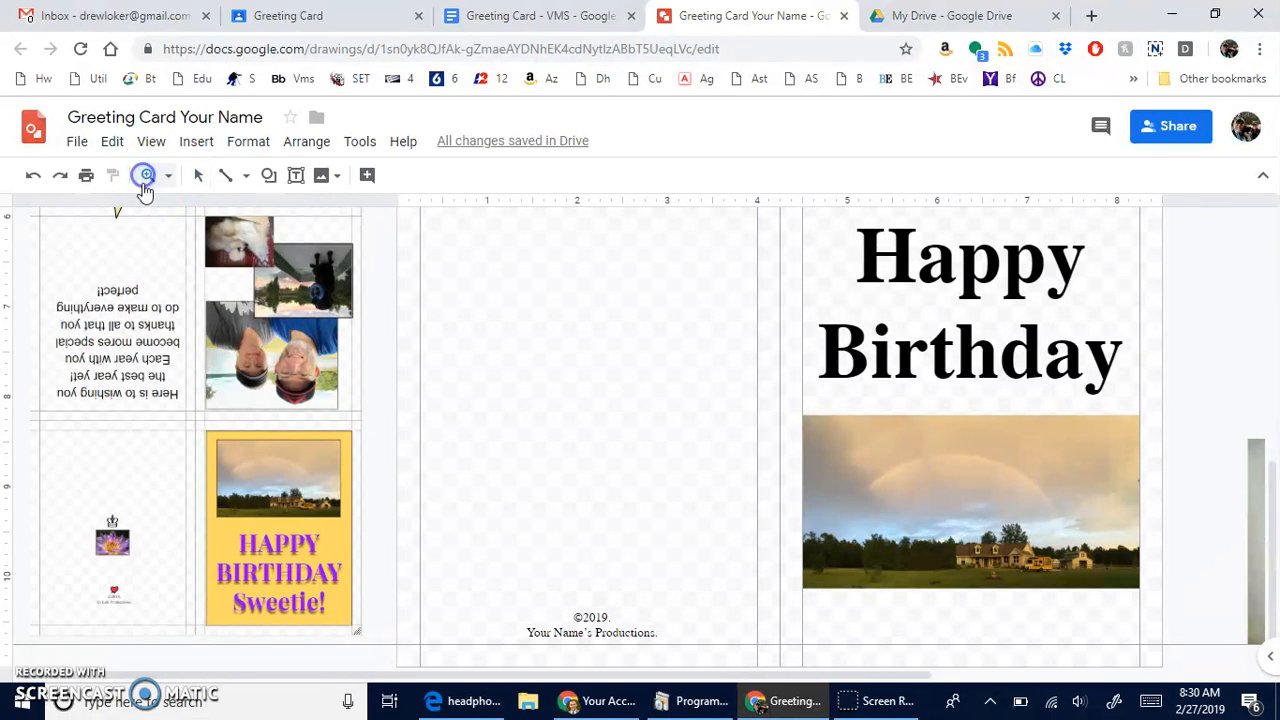
left_click(110, 537)
left_click(111, 554)
scroll(126, 545, "down", 2)
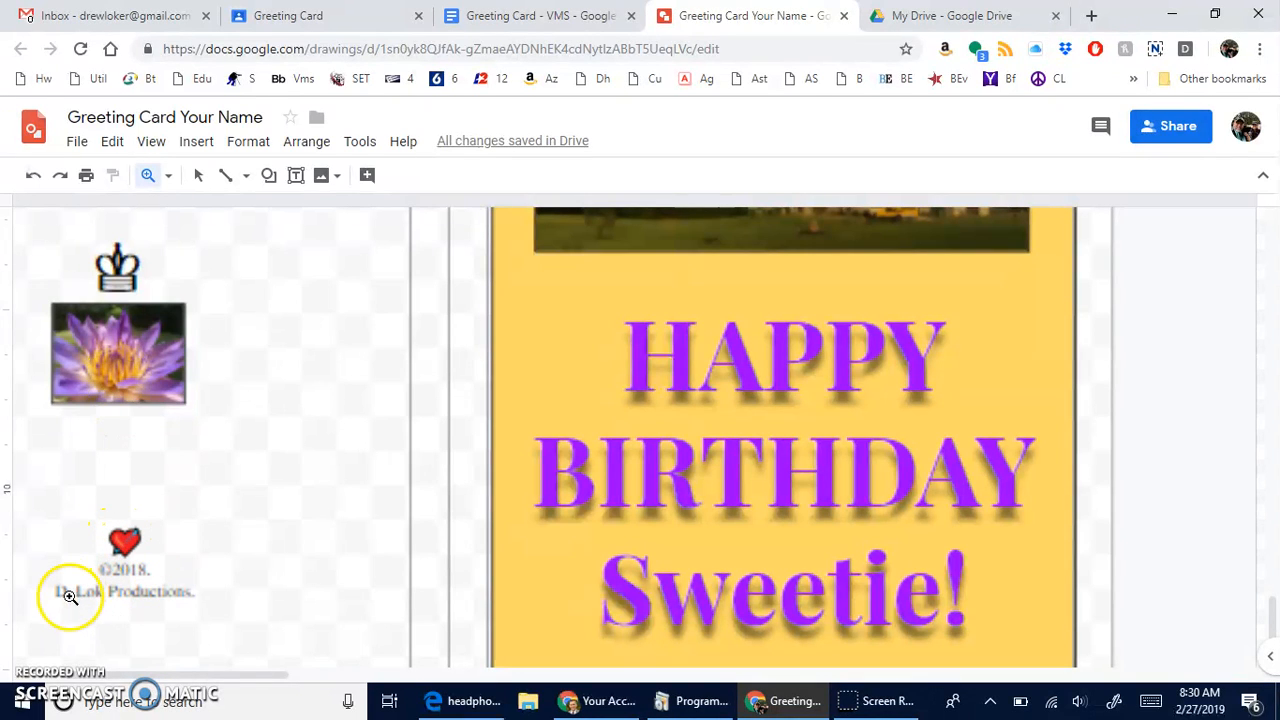
Fit the whole drawing in view, zoom in on the copyright credit on the card's outside back, and leave the zoom tool.
left_click(169, 176)
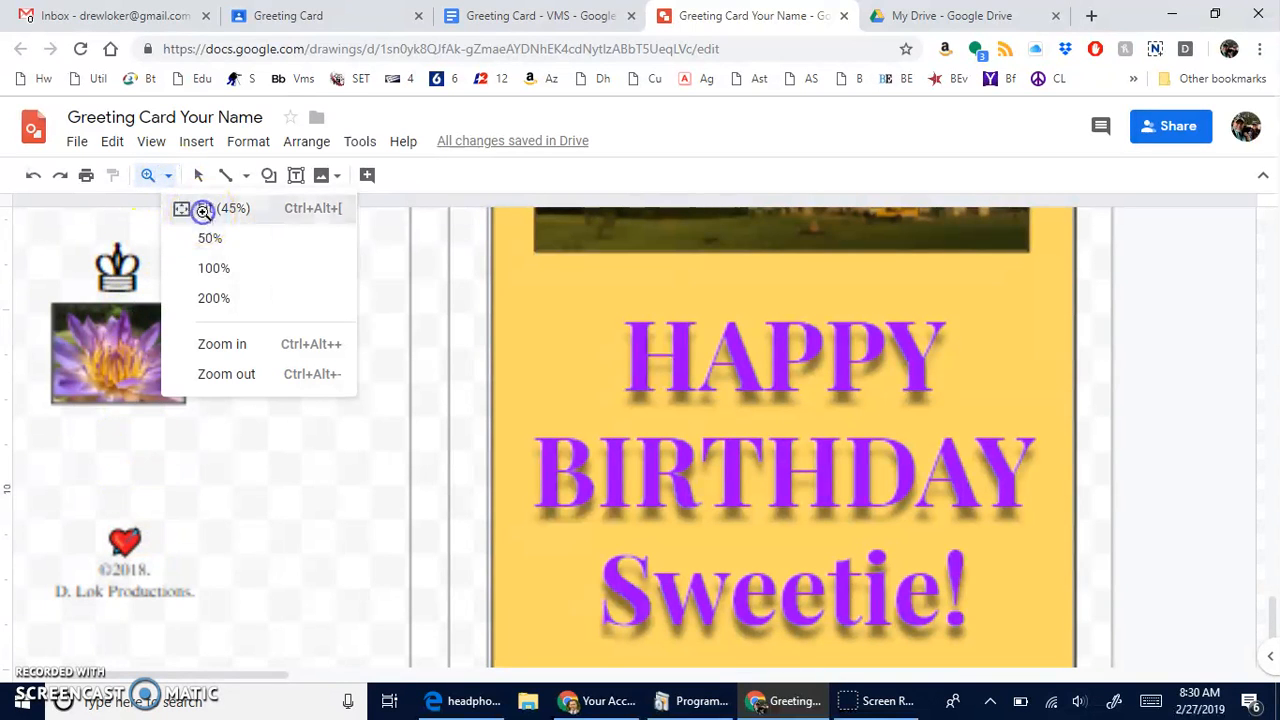
left_click(203, 208)
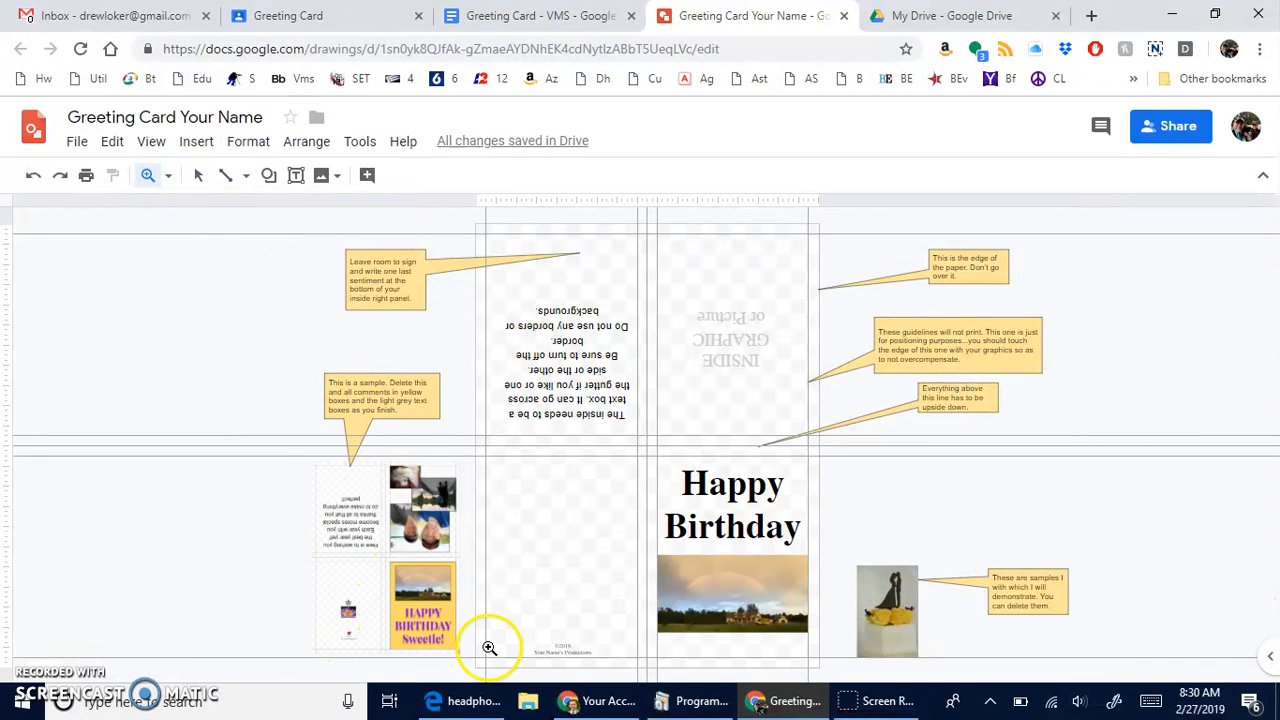
left_click(564, 651)
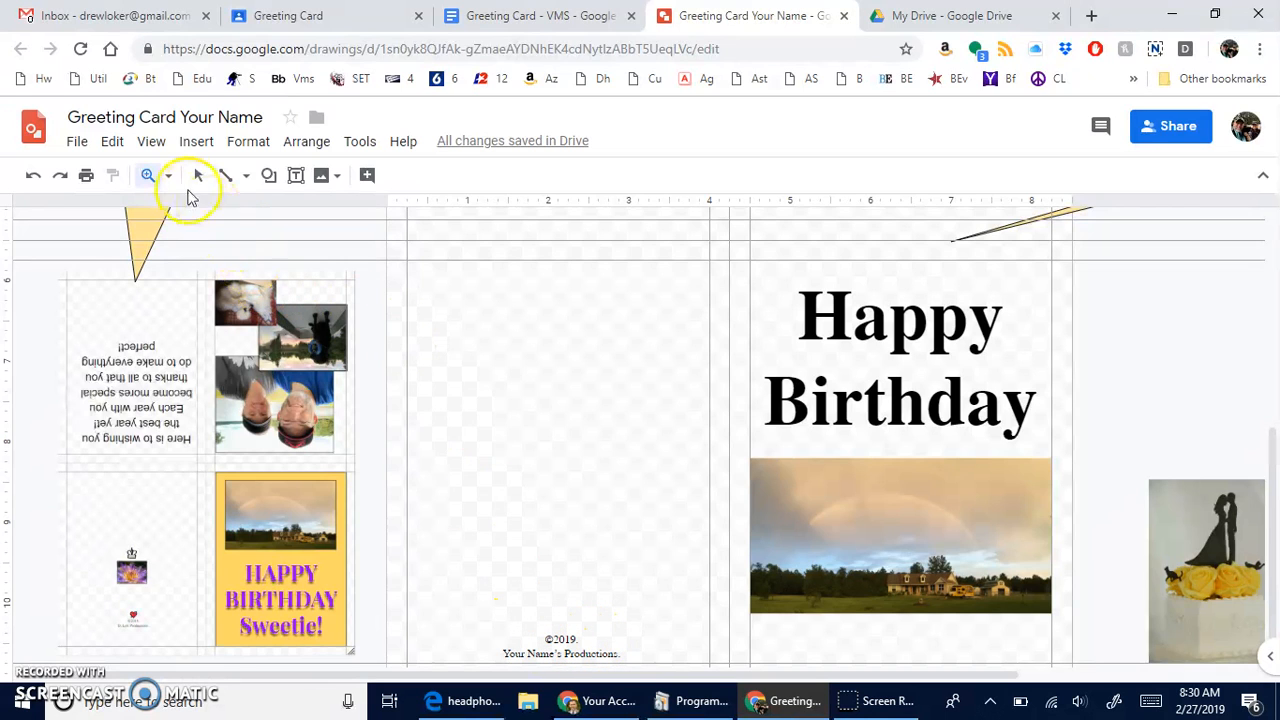
left_click(148, 175)
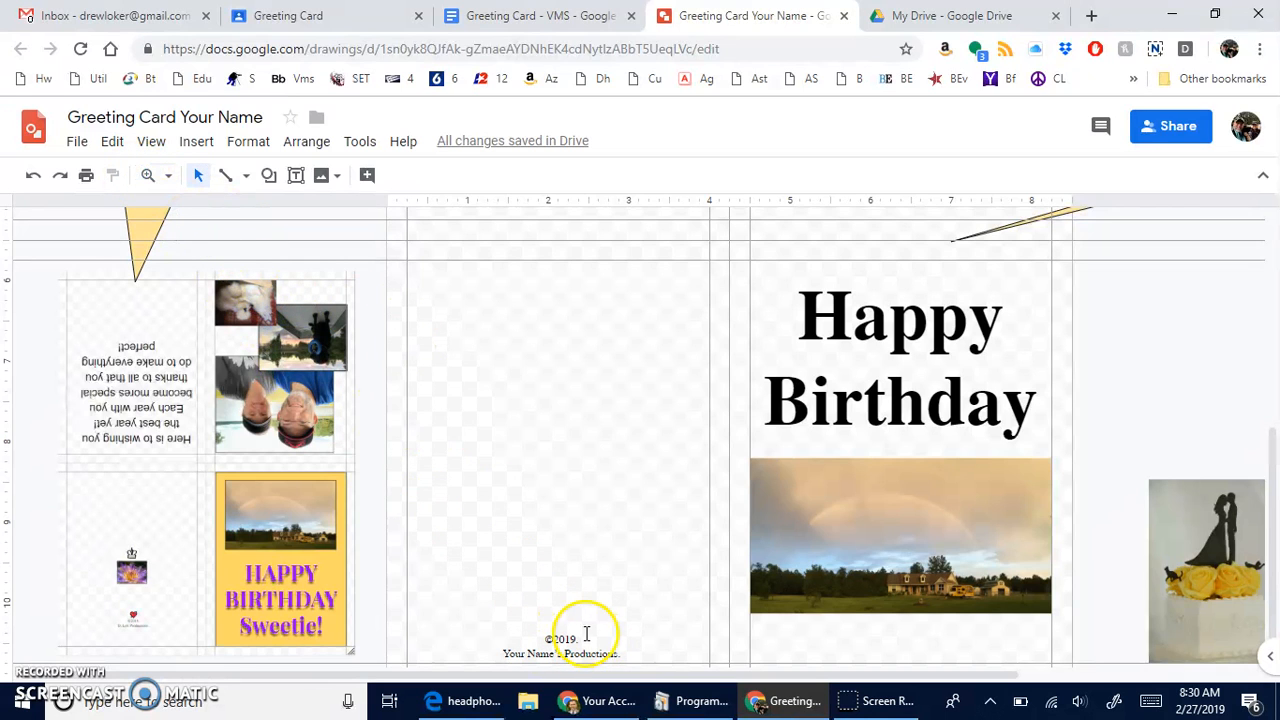